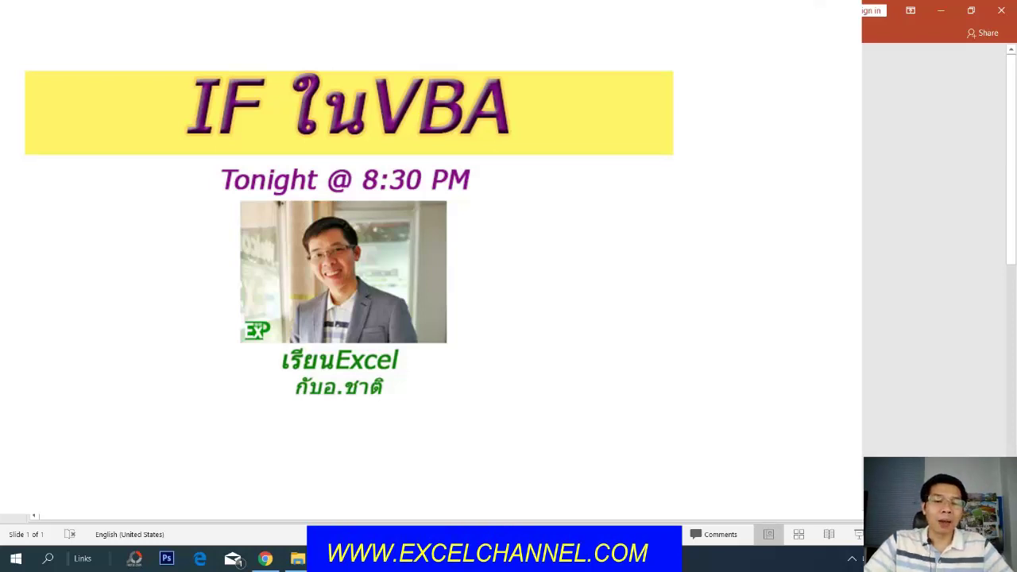
Step: Switch from the 'IF ในVBA' PowerPoint slide to the Ep19_VBA_IF_Statement.xlsm workbook
click(350, 524)
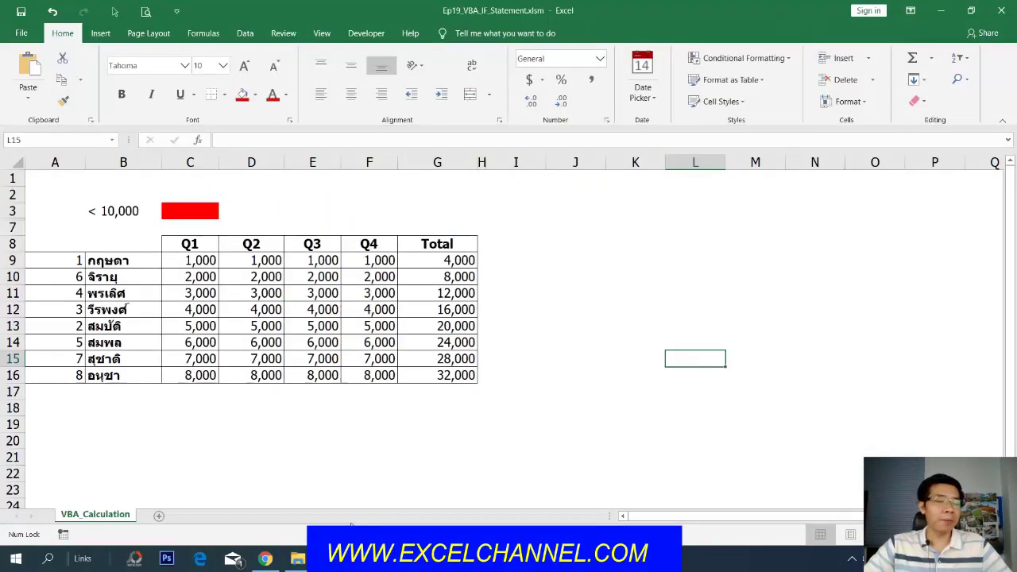
Step: Select the quarterly values in the table, then undo that action
click(614, 395)
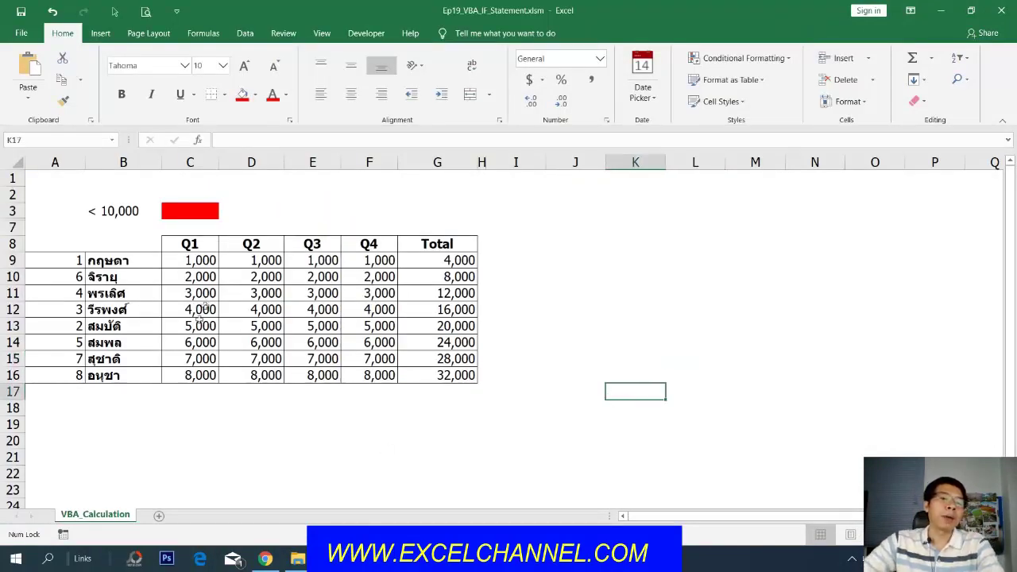
mouse_move(197, 258)
mouse_down()
mouse_move(362, 260)
mouse_move(359, 376)
mouse_up()
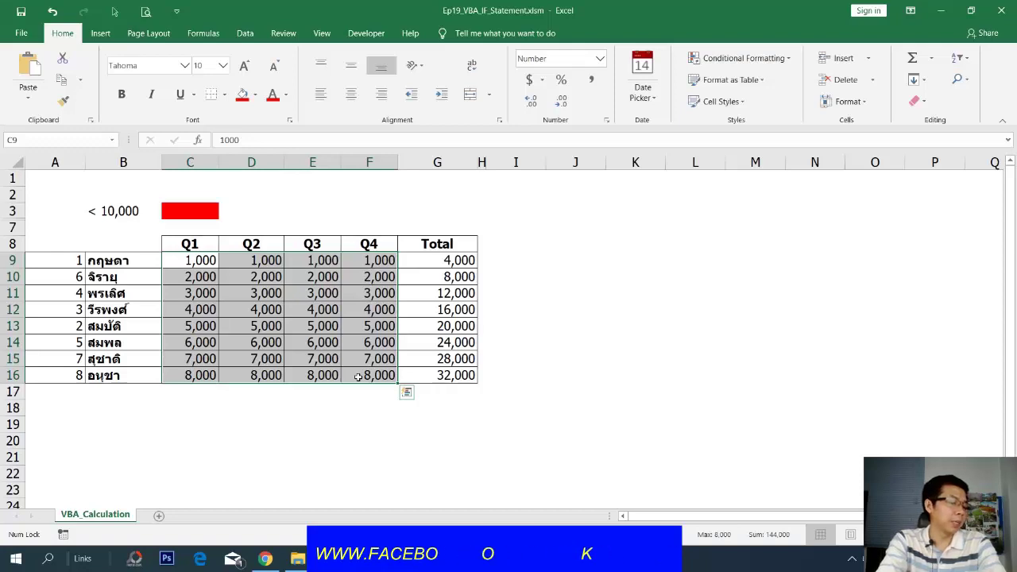
key(ctrl+z)
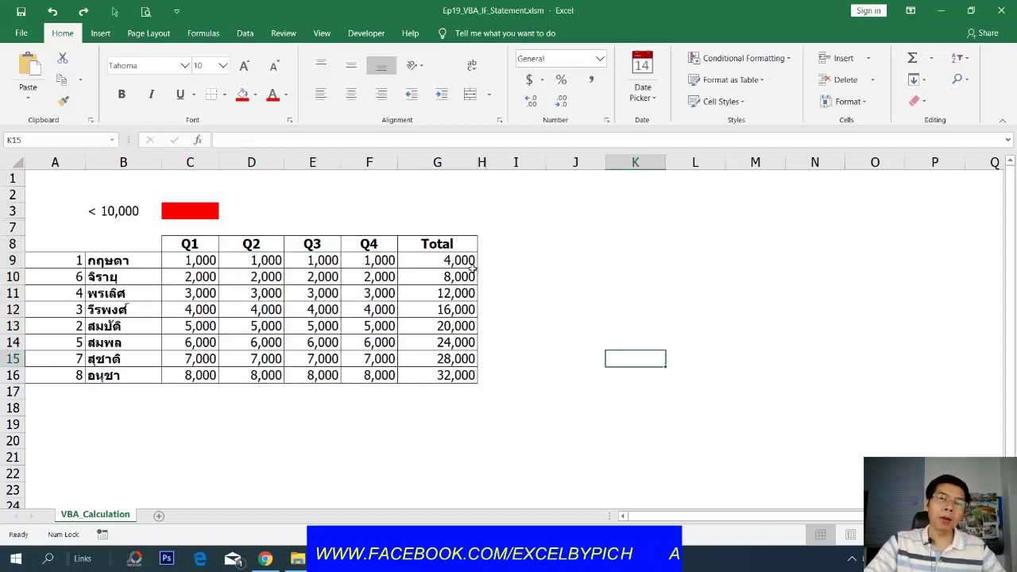
Step: Check each Total formula down the column, starting and ending at G9
click(464, 259)
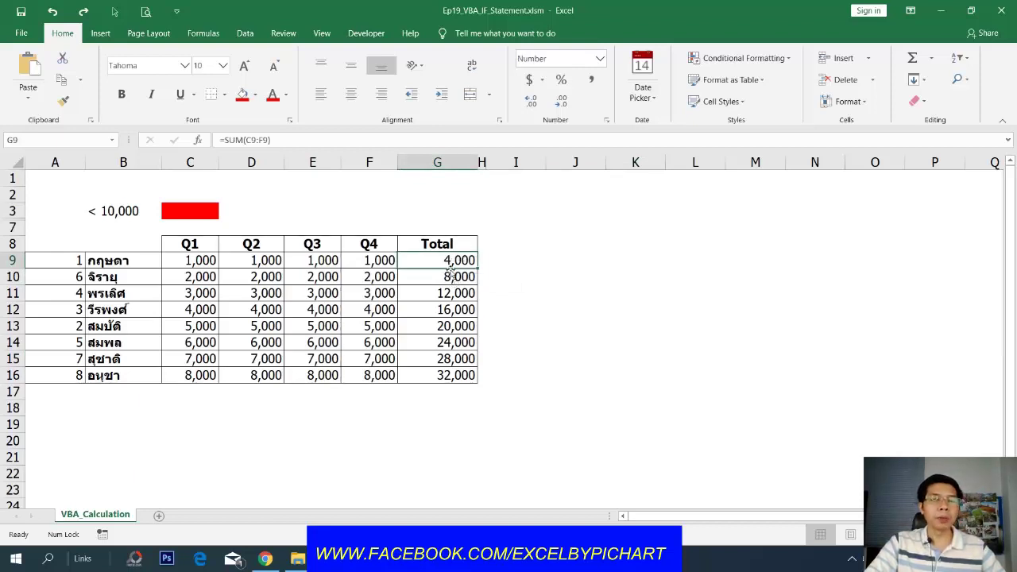
click(448, 276)
click(442, 293)
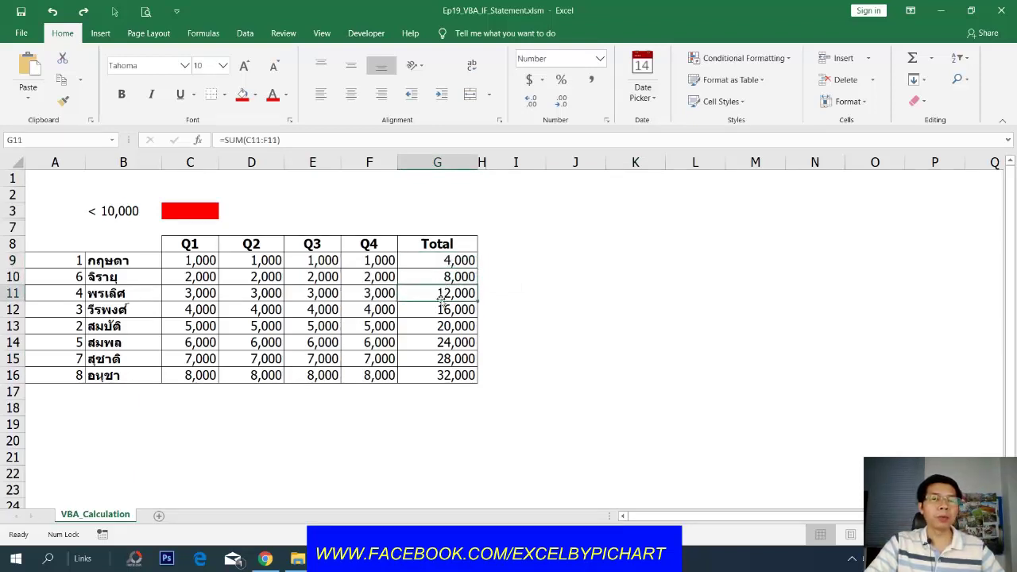
click(438, 308)
click(436, 324)
click(435, 341)
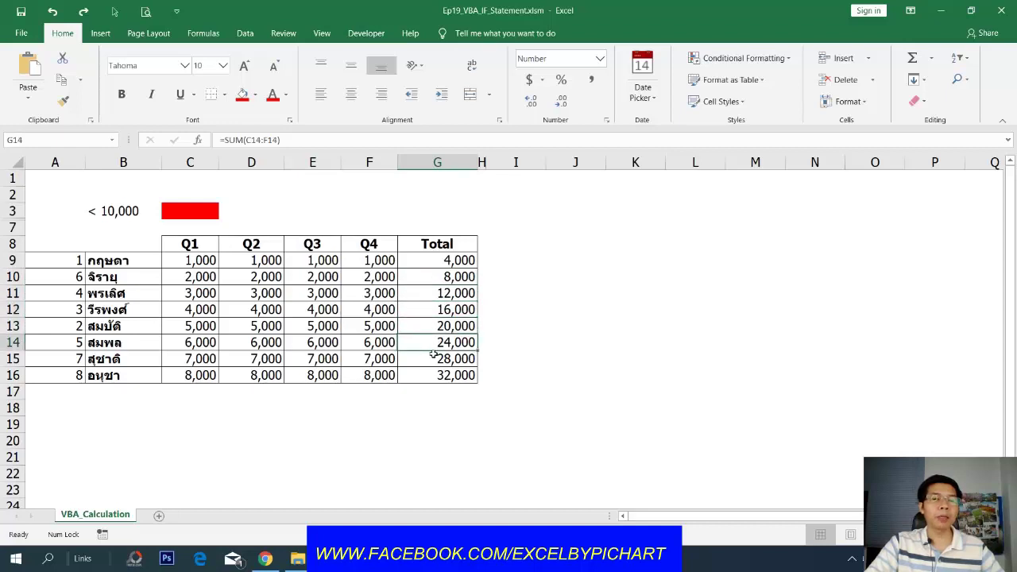
click(434, 358)
click(434, 371)
click(437, 261)
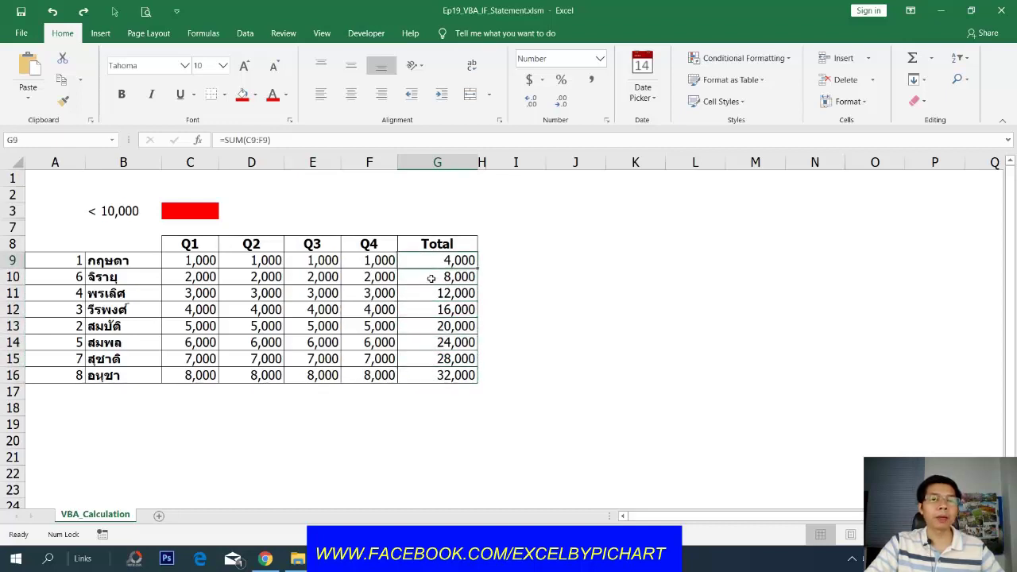
click(432, 276)
click(437, 321)
click(441, 261)
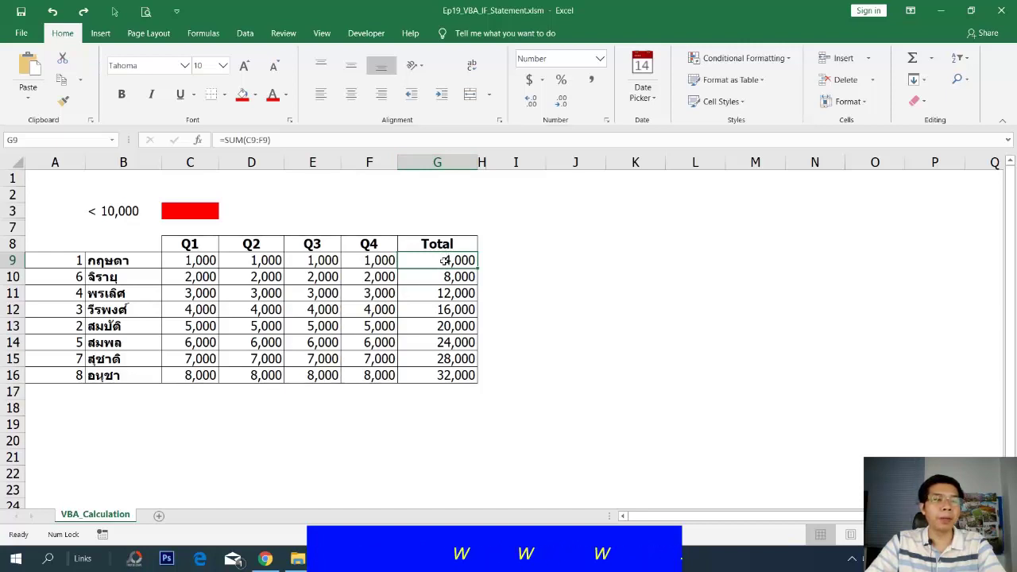
Step: Fill the 4,000 total in G9 red to match the C3 sample, then undo it
click(197, 210)
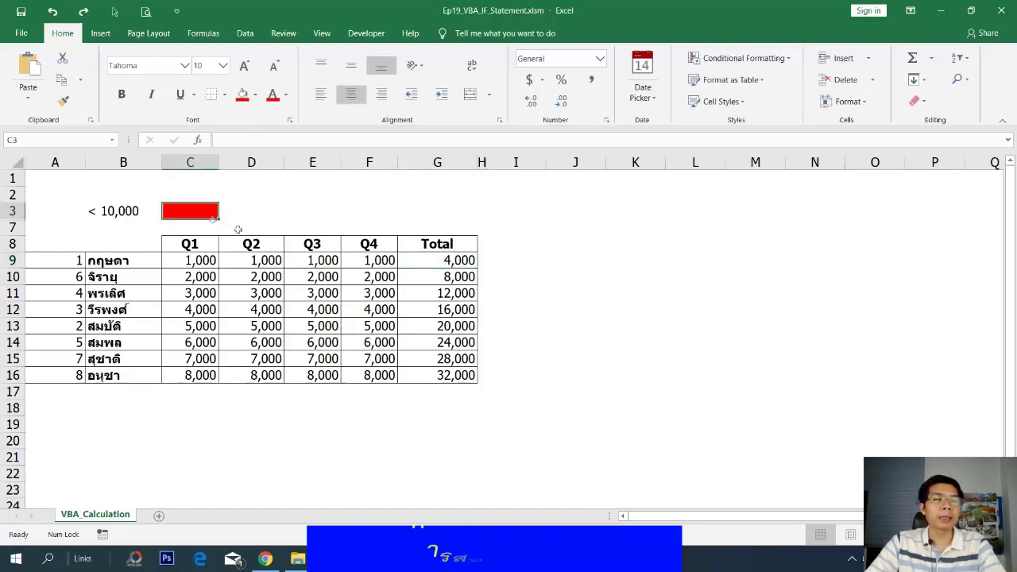
click(415, 260)
click(242, 94)
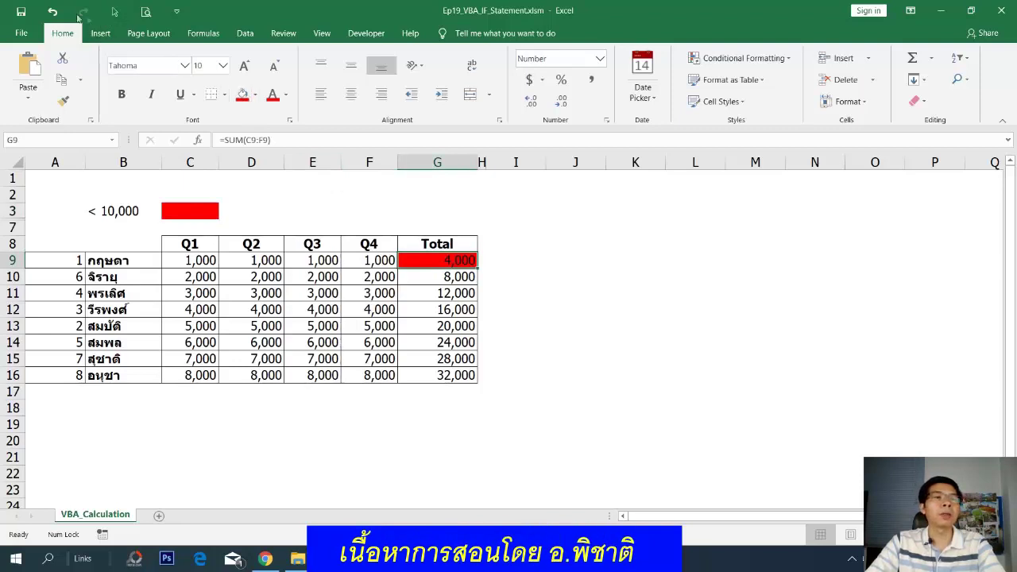
click(53, 11)
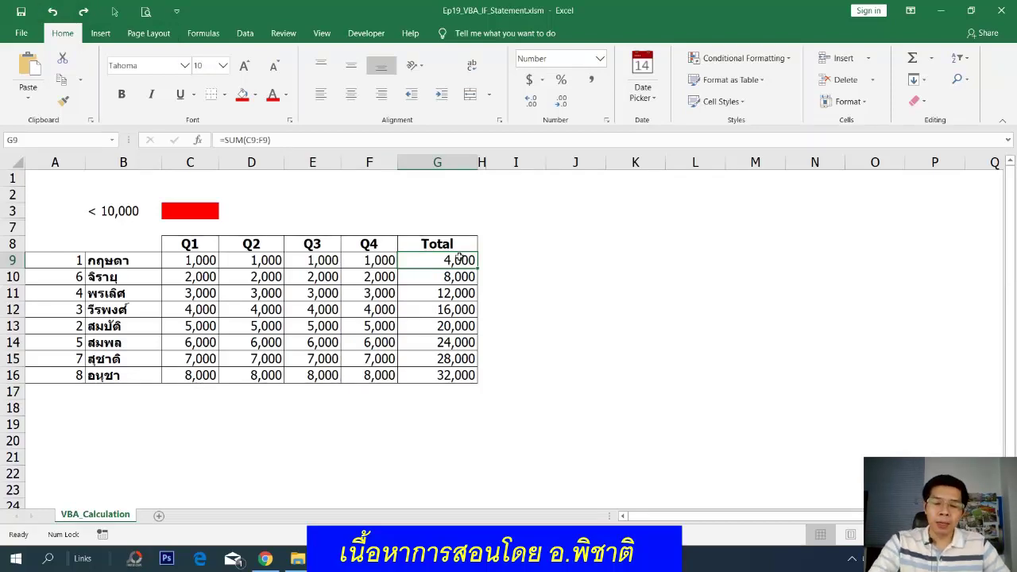
Step: Open the VBA editor and insert a new code module
key(alt+F11)
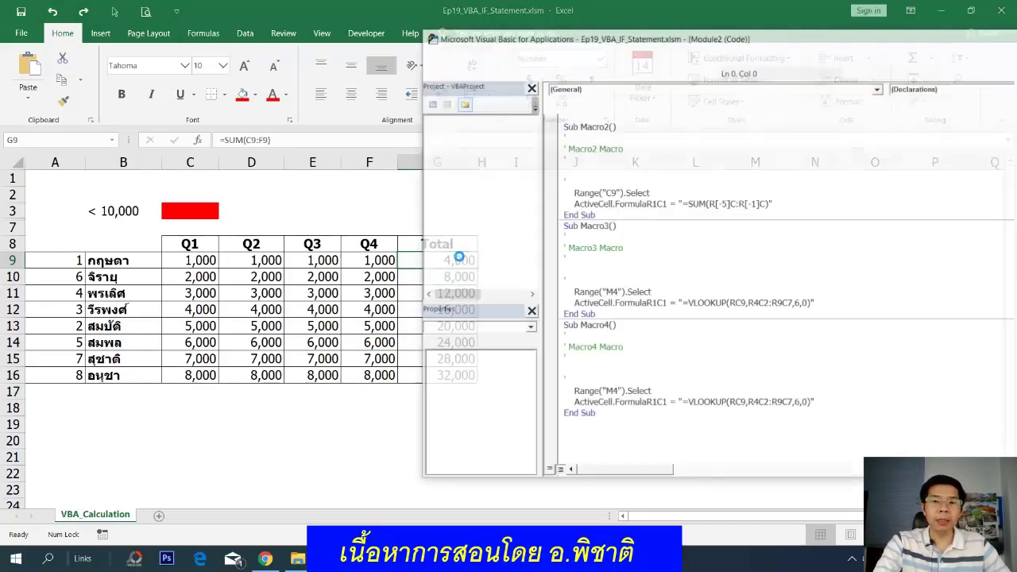
double_click(483, 214)
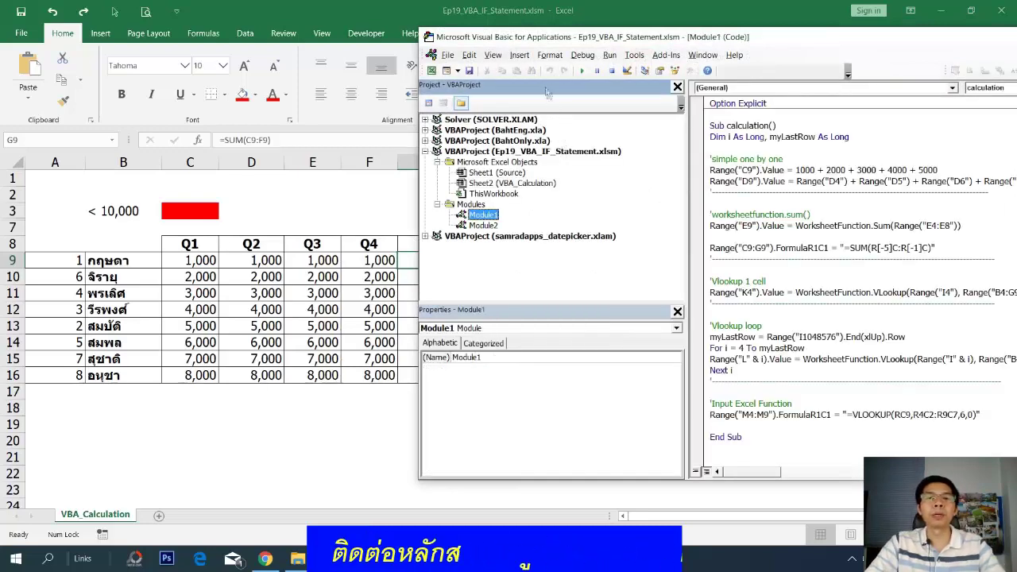
click(518, 55)
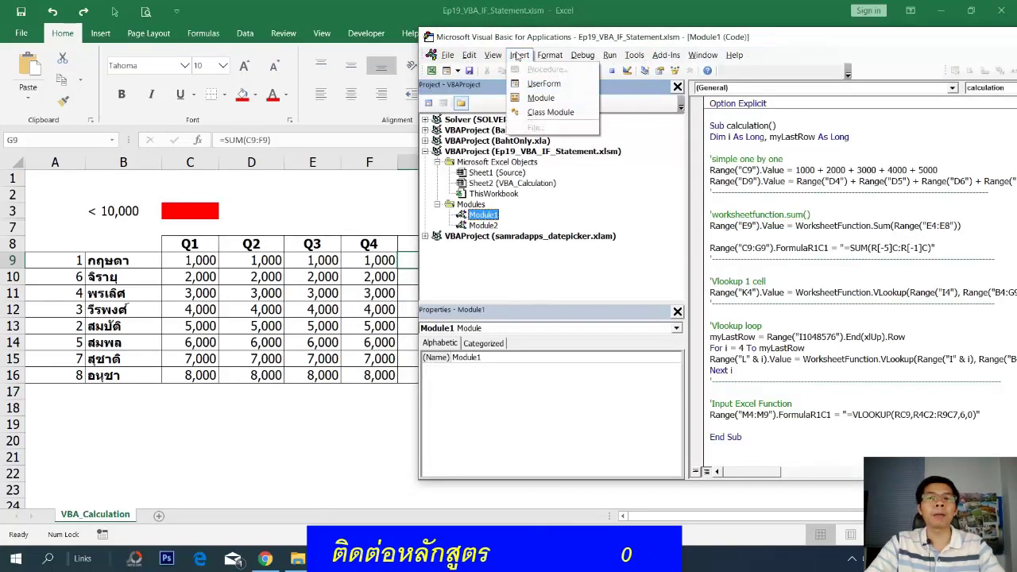
click(540, 98)
Step: Rename the module mod_InputColorToCell and start declaring Sub InputColorToCell
double_click(469, 357)
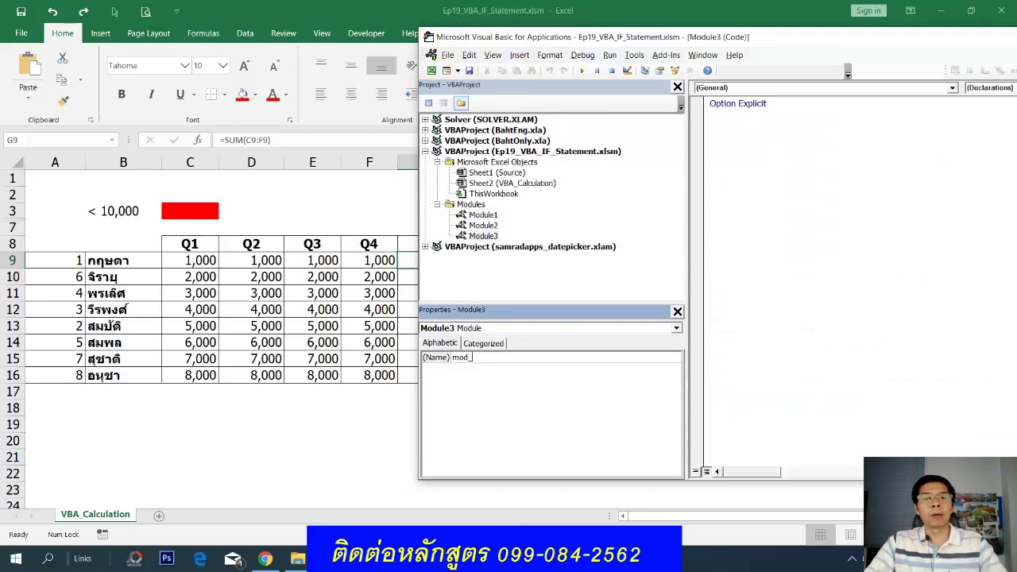
text(mod_)
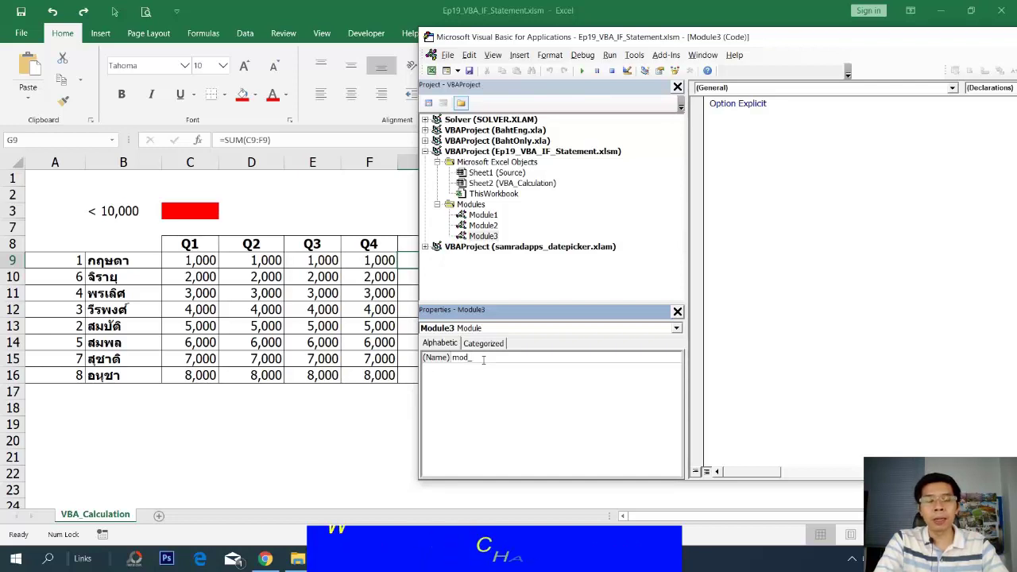
text(Inpt)
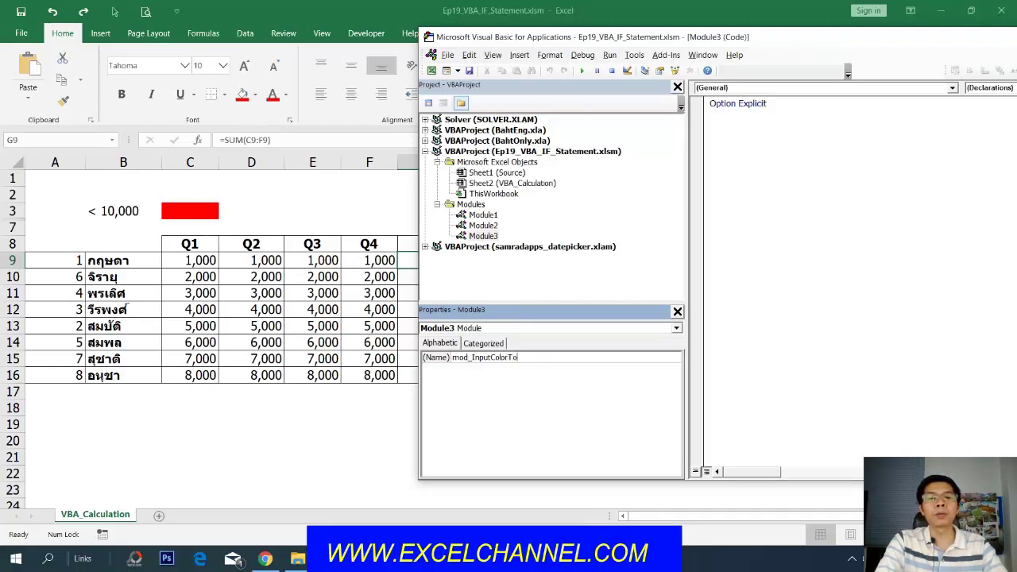
text(ll)
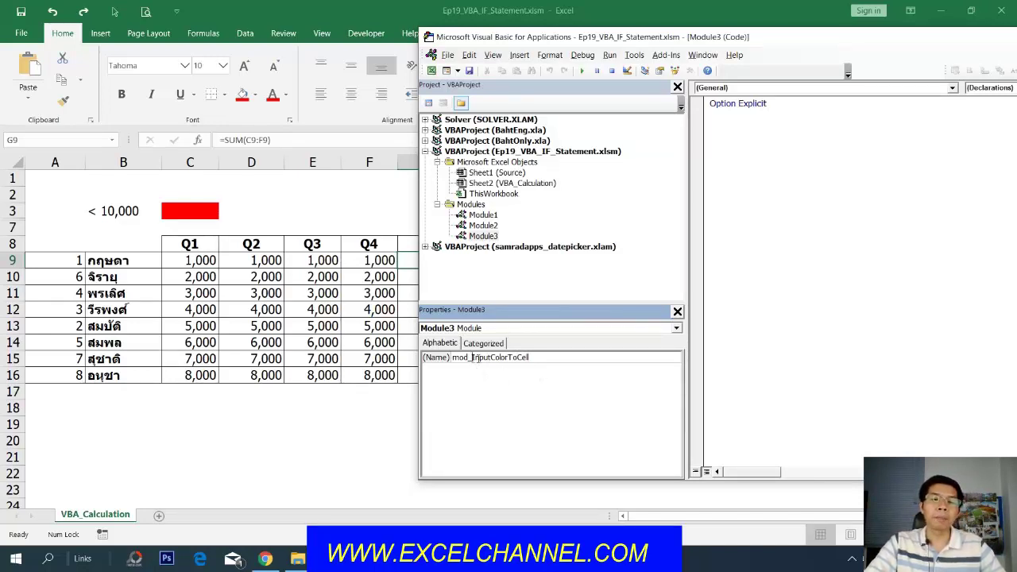
drag(472, 357, 545, 361)
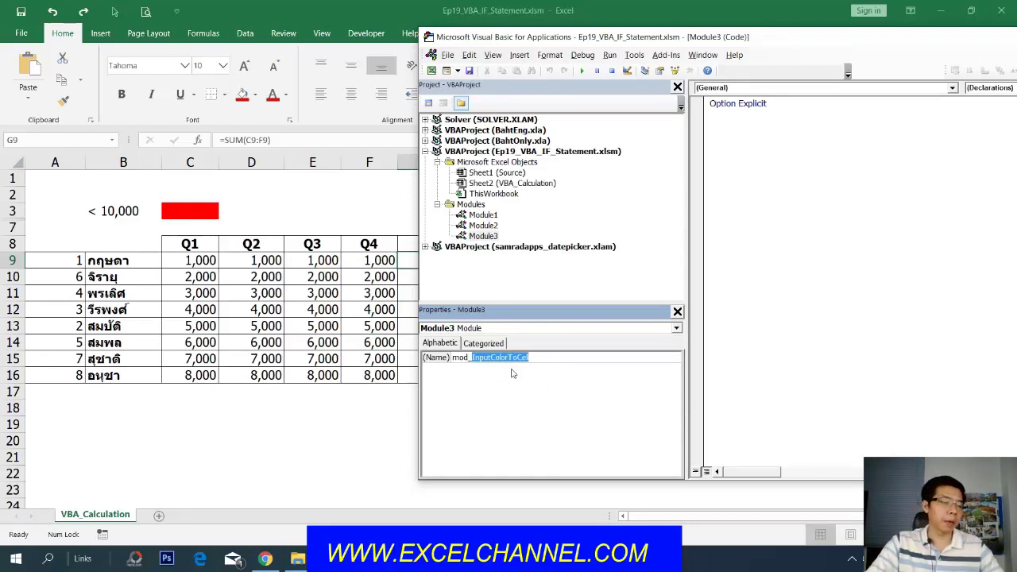
click(714, 131)
text(sub)
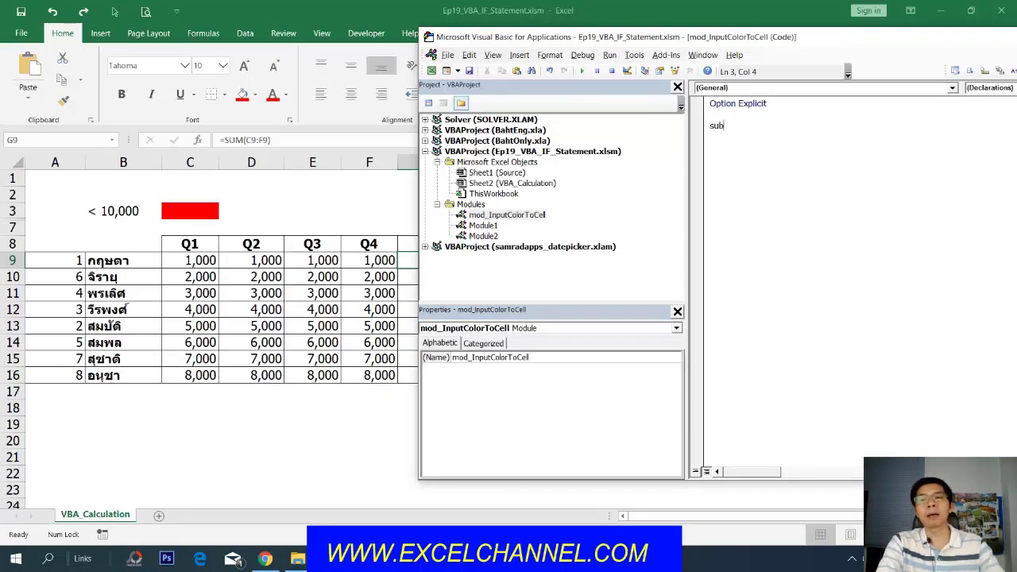
text(InputColorToCell)
Step: Complete Sub InputColorToCell() with End Sub and move the restored Excel window left
key(Return)
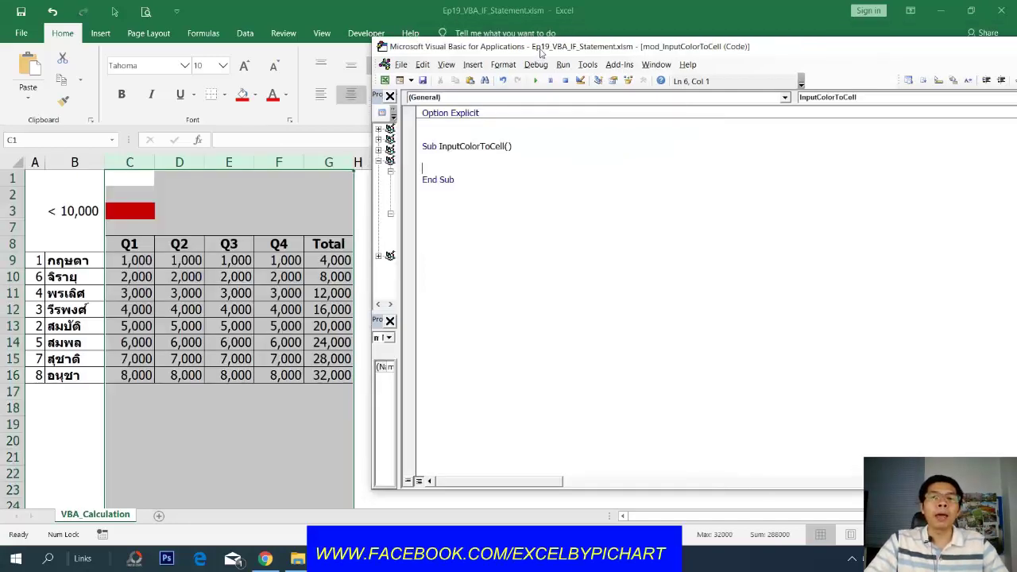
drag(540, 53, 560, 51)
click(334, 260)
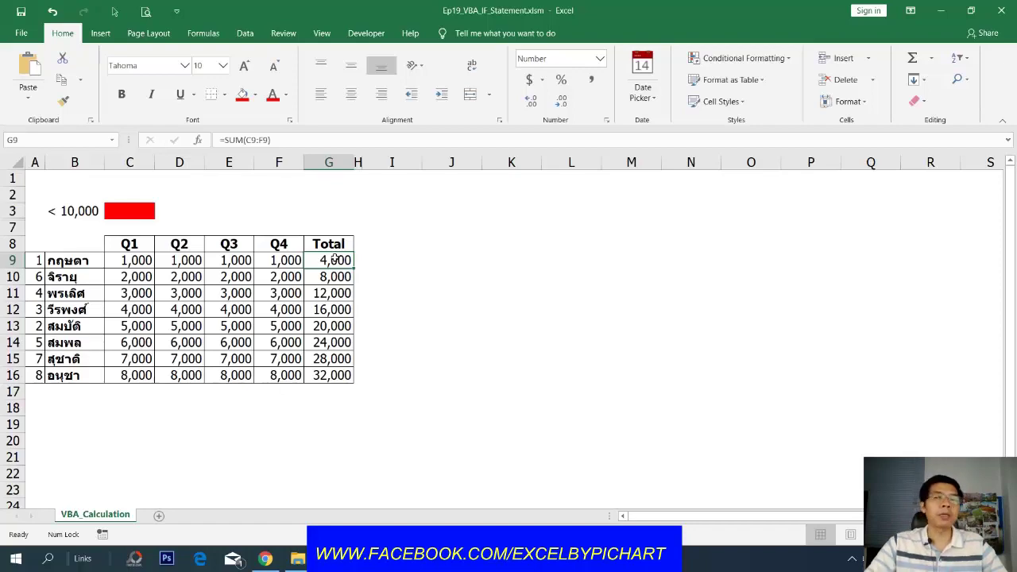
double_click(711, 13)
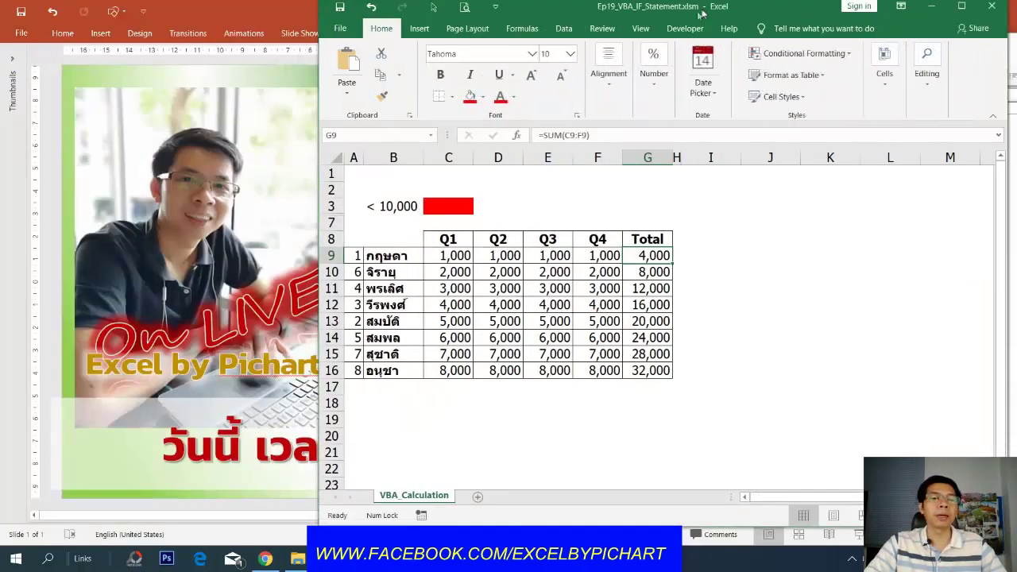
drag(703, 13, 384, 24)
Step: Back in the editor, begin typing 'If ActiveCell.Value < 10000 Then' inside the procedure
click(894, 251)
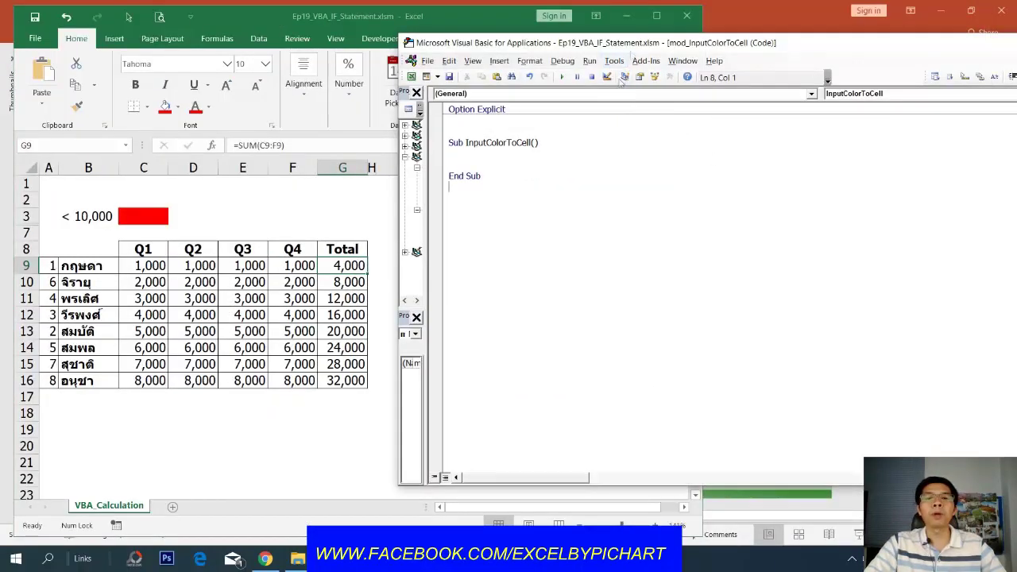
key(Return)
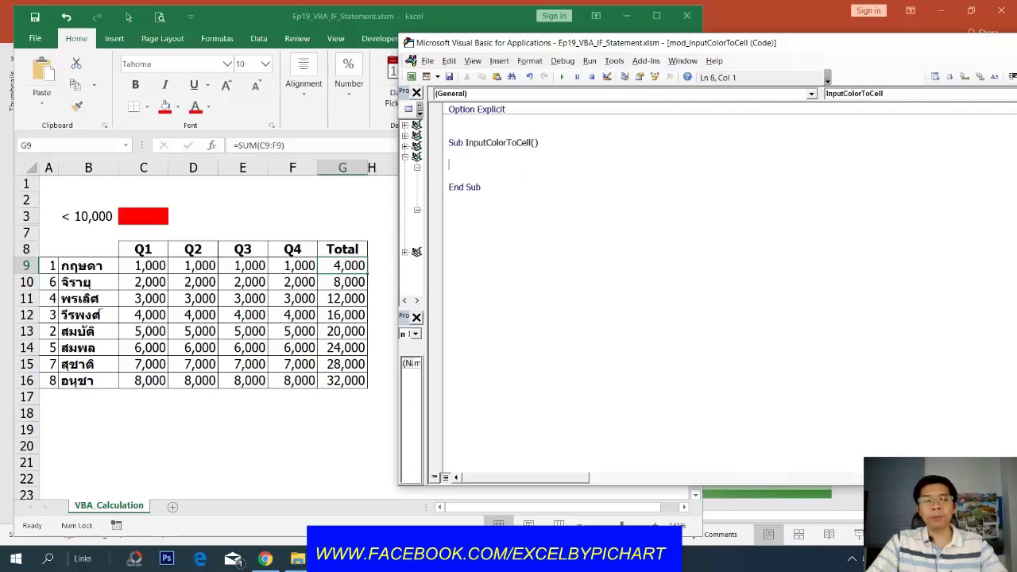
text(if)
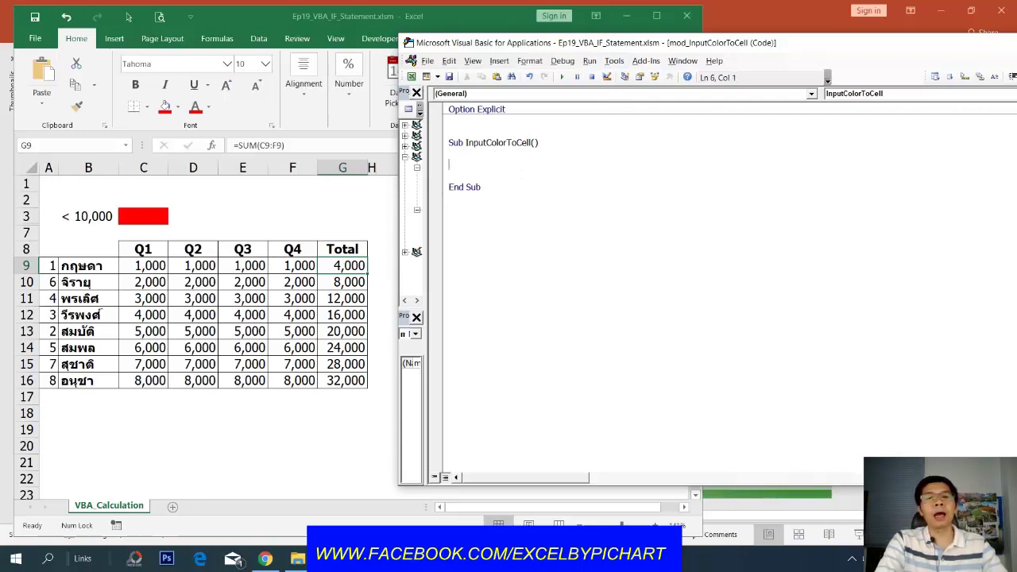
text(ctiv)
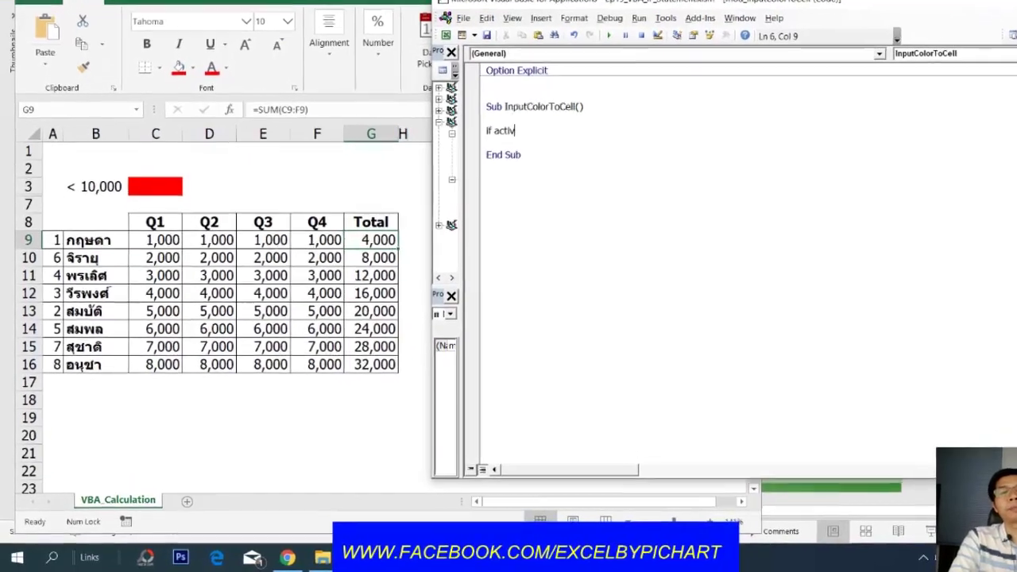
text(ecell)
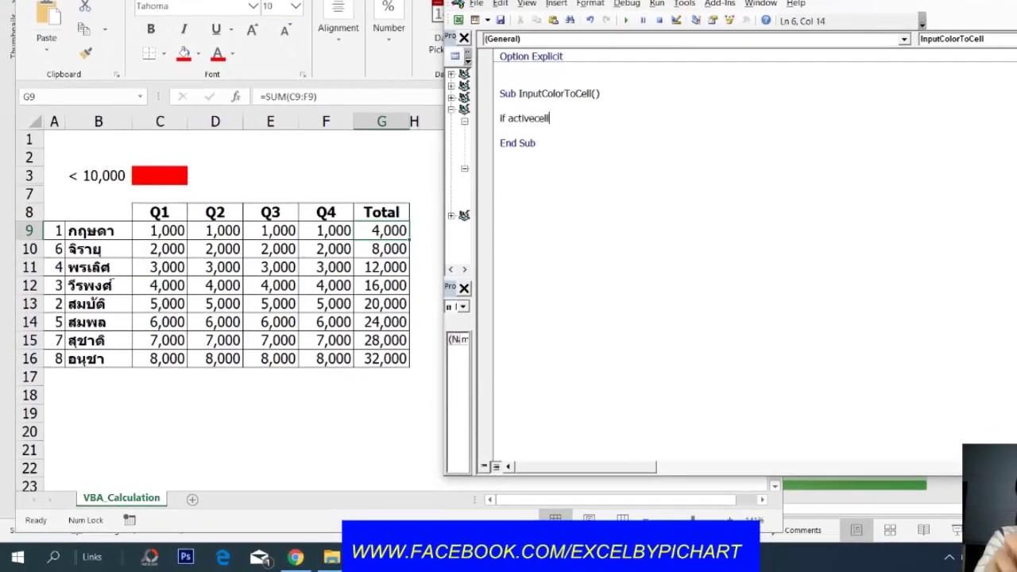
text(.)
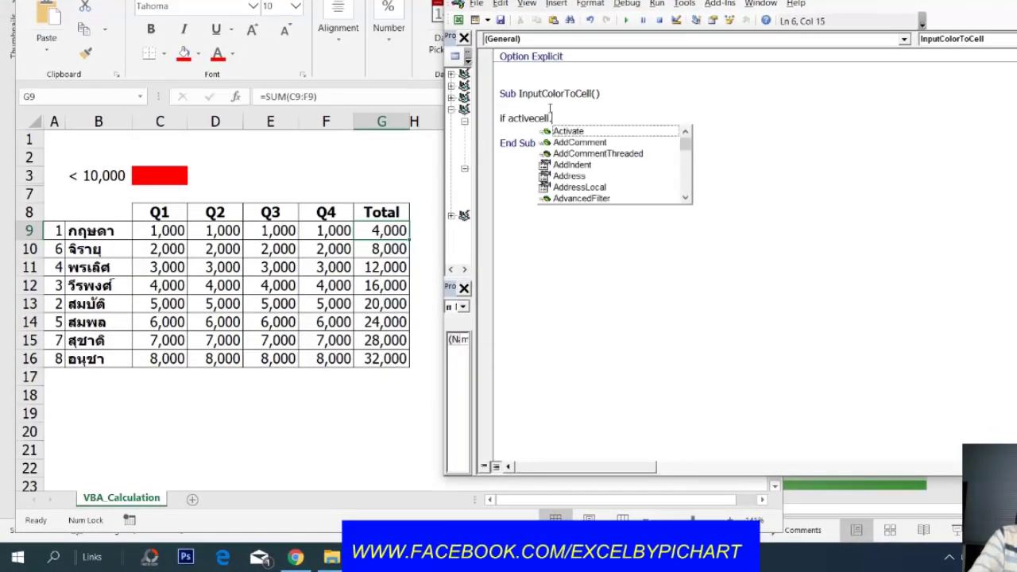
text(value)
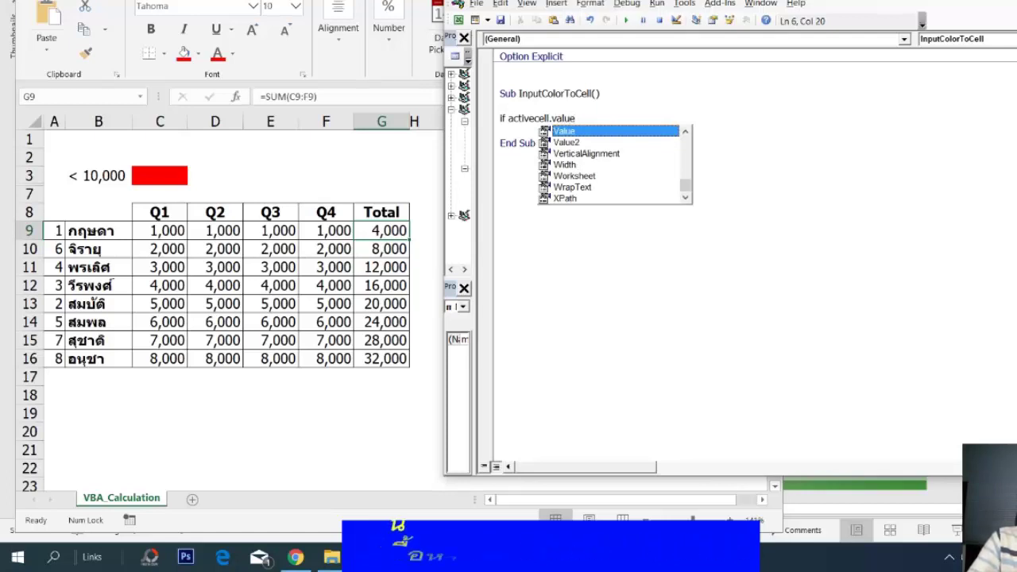
text( <)
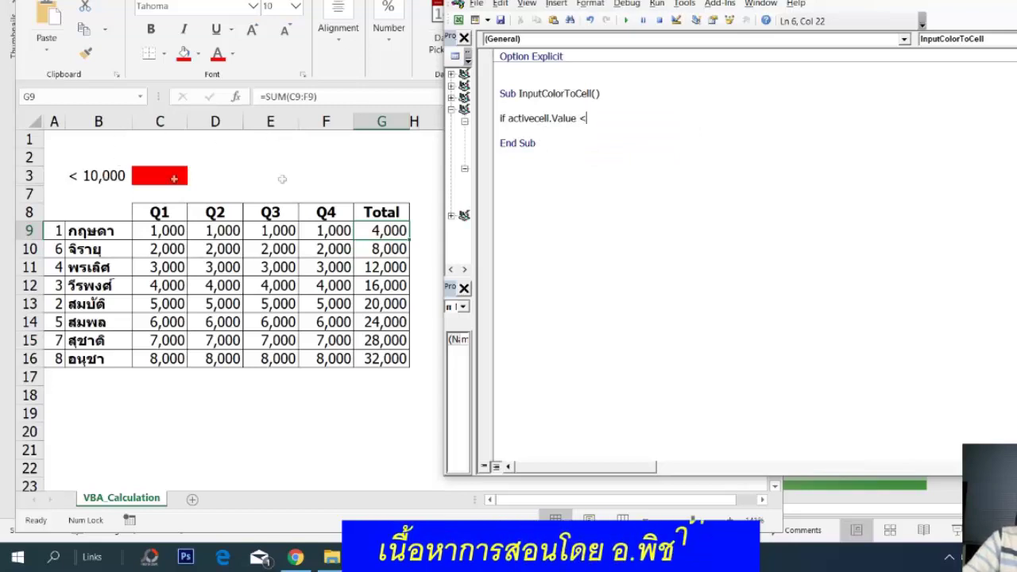
text( 1)
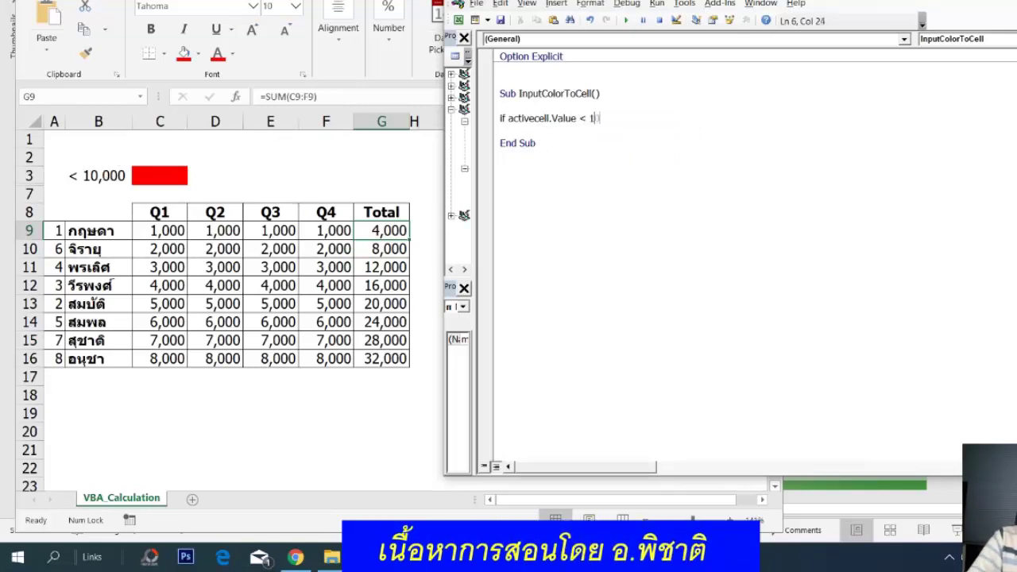
text(0000)
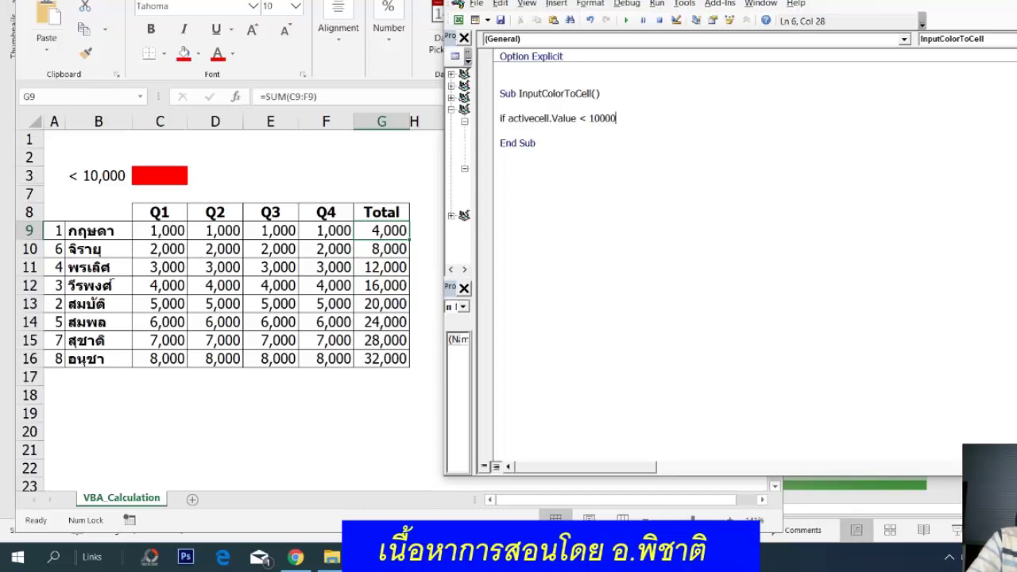
text( then)
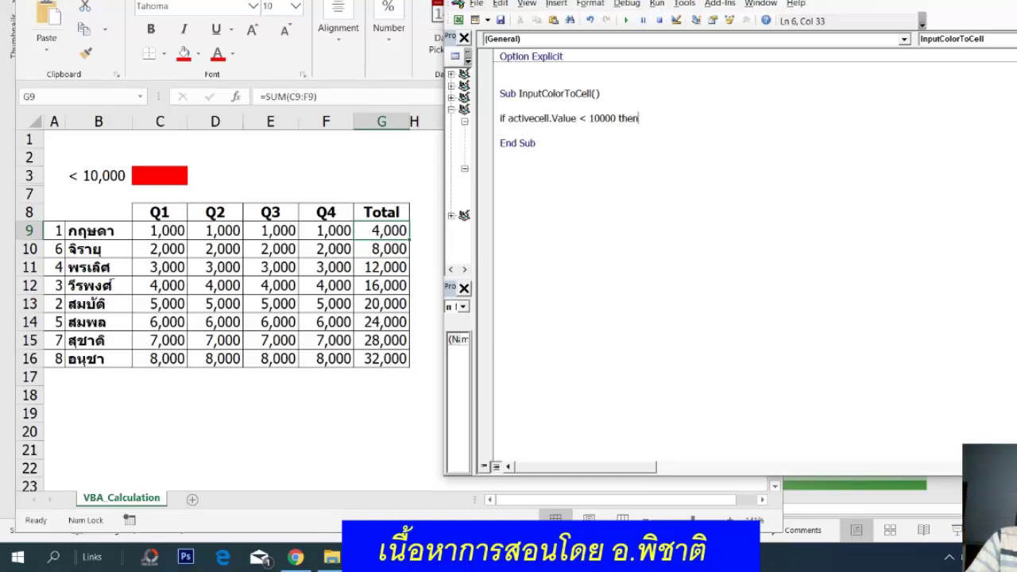
Step: Finish the 'If ActiveCell.Value < 10000 Then' line and open a blank line below
key(Return)
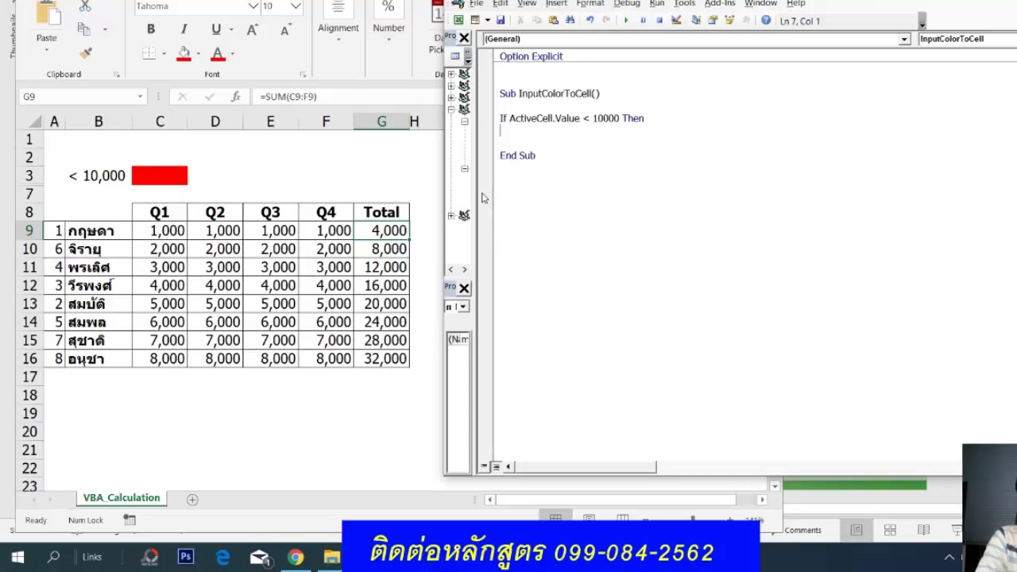
Step: Write 'ActiveCell.Interior.Color = vbRed' under the If line
text(activece)
text(ll)
text(.)
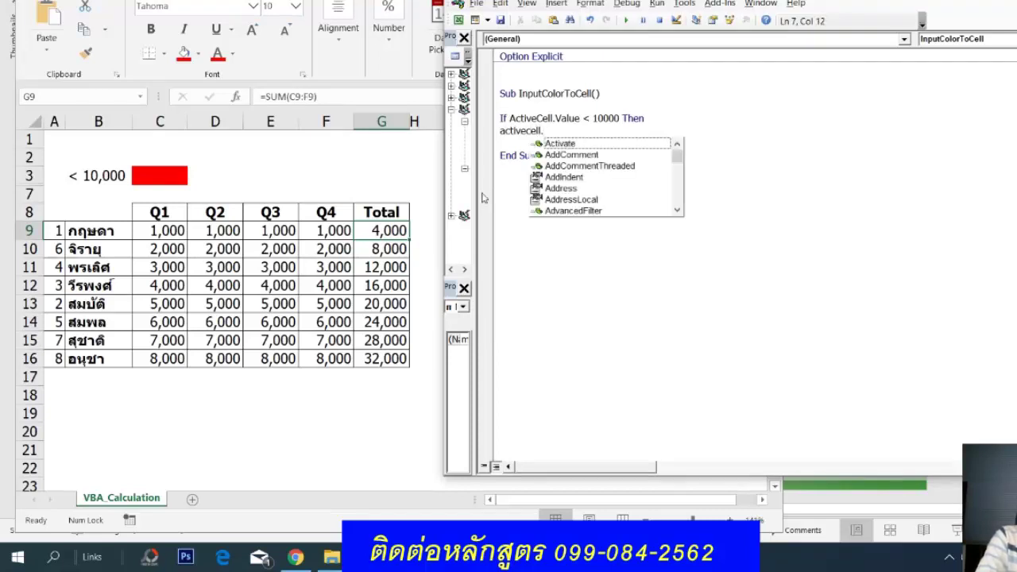
text(inte)
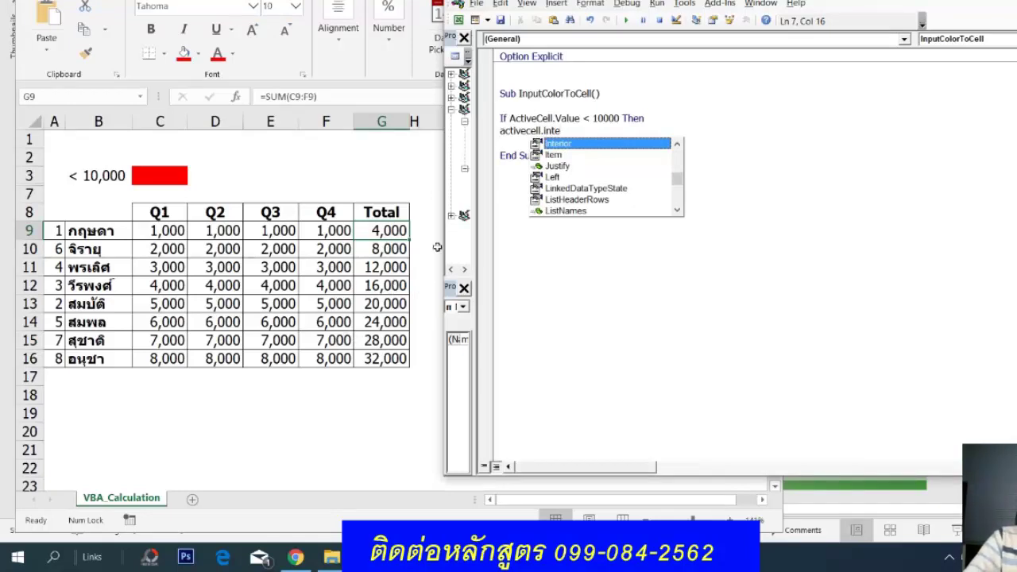
double_click(573, 145)
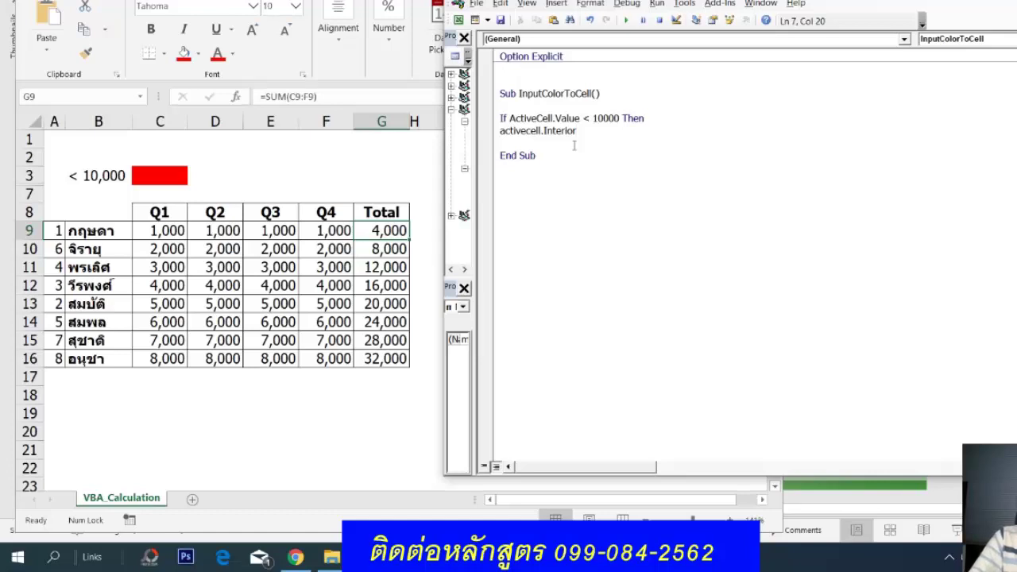
text(.)
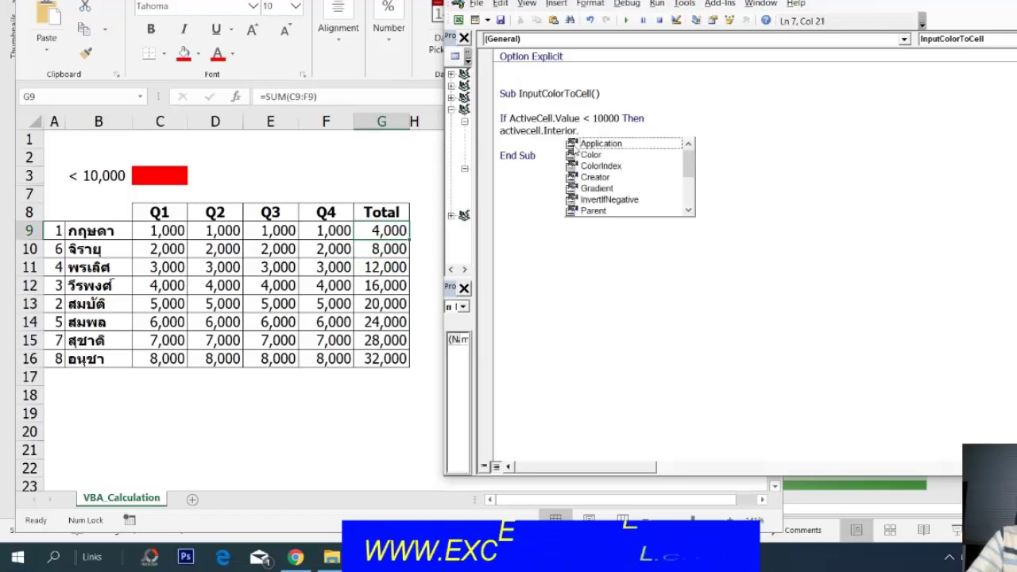
text(c)
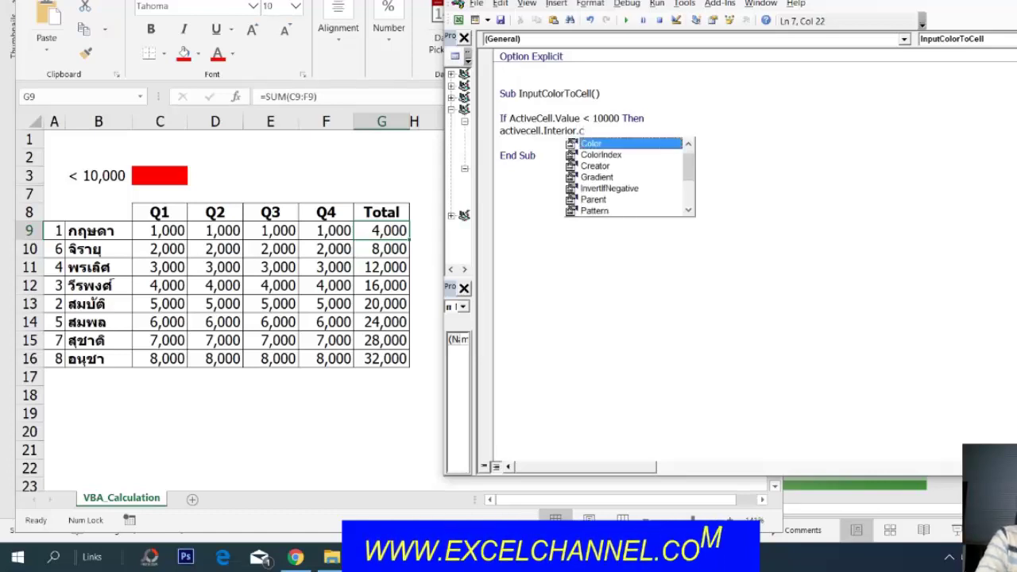
text(olor)
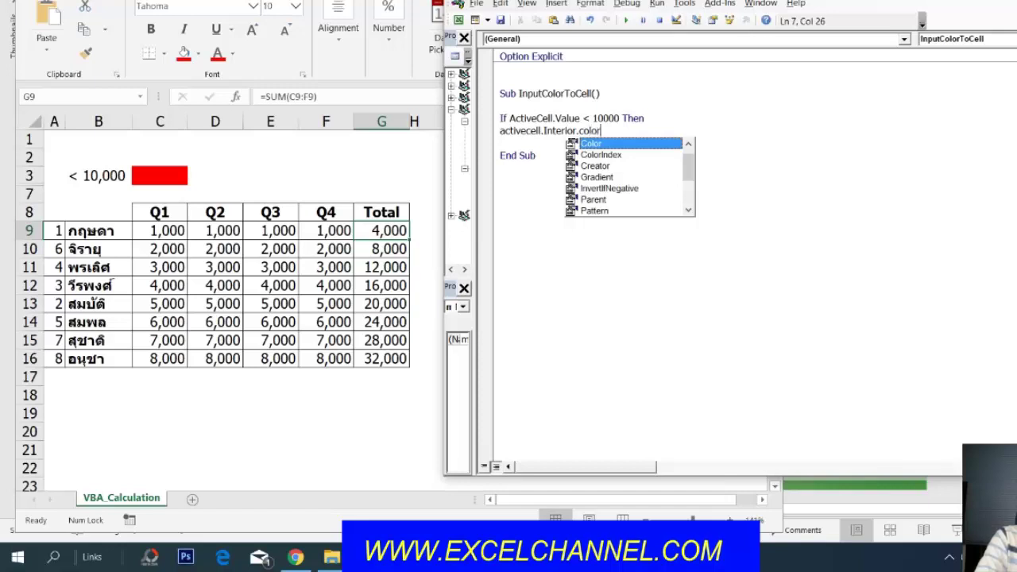
text(=)
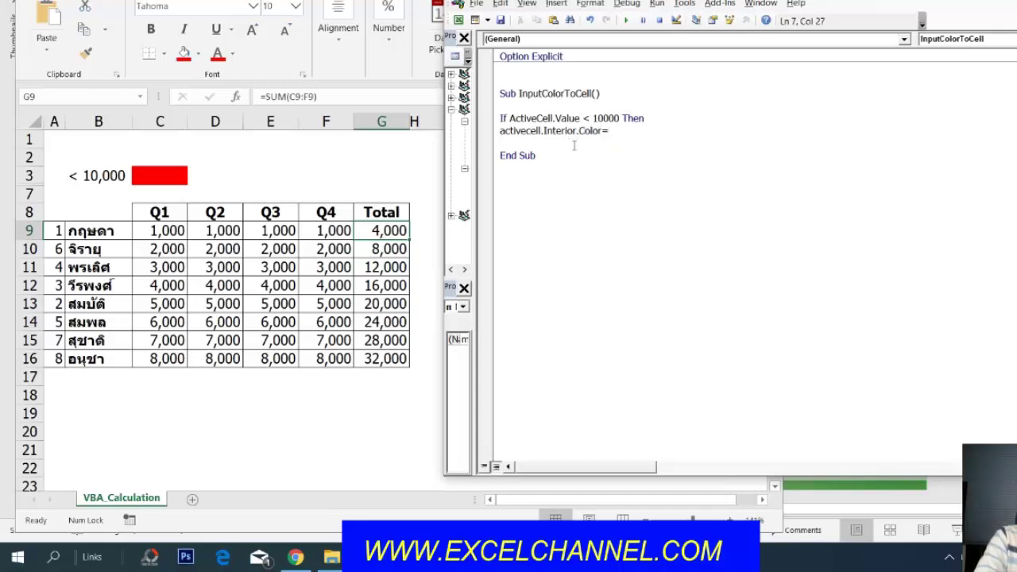
text(vb)
text(red)
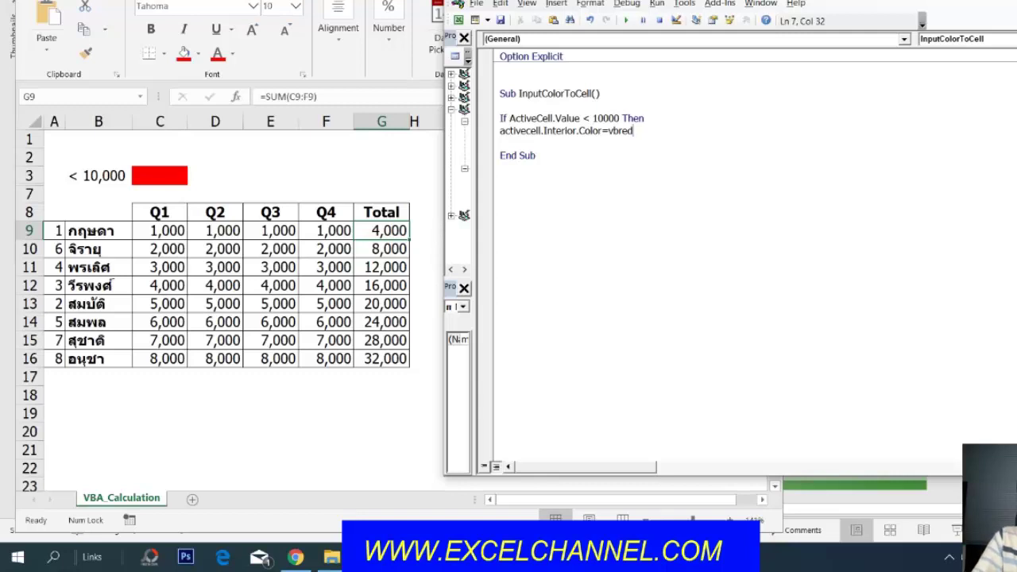
key(Return)
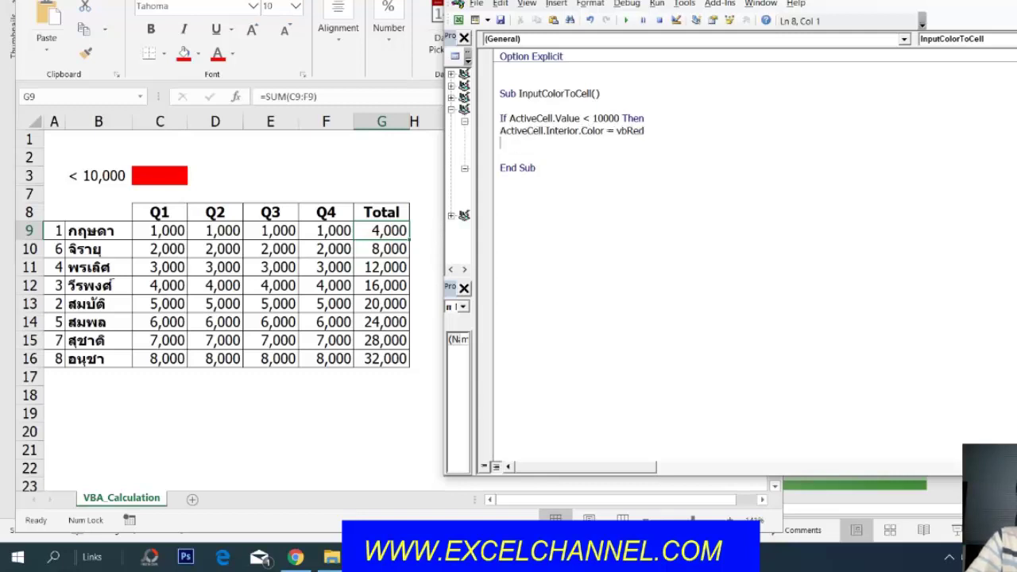
Step: Close the block with End If and indent the red colour line
text(end )
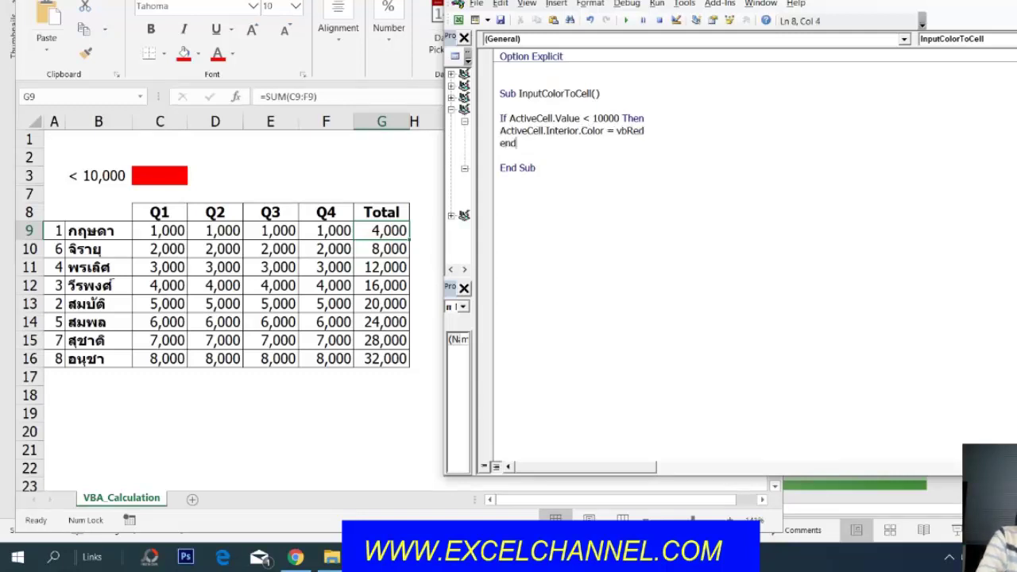
text(If)
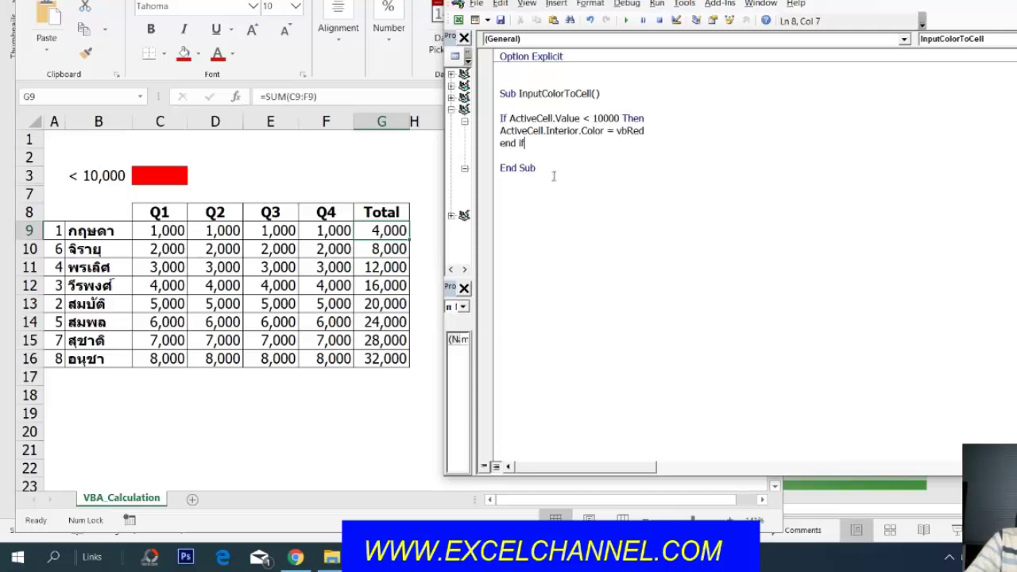
click(556, 166)
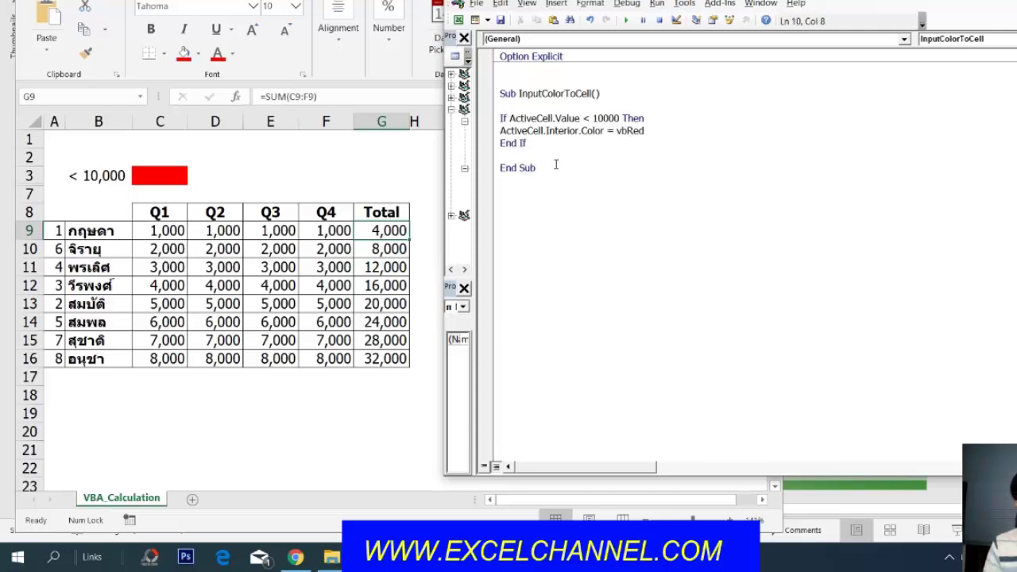
click(500, 130)
key(BackSpace)
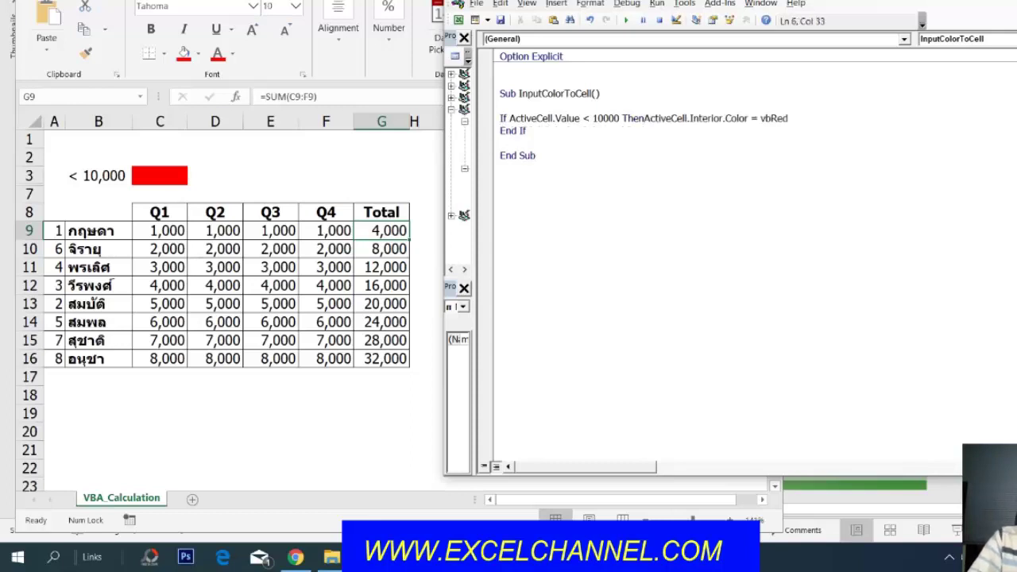
key(Return)
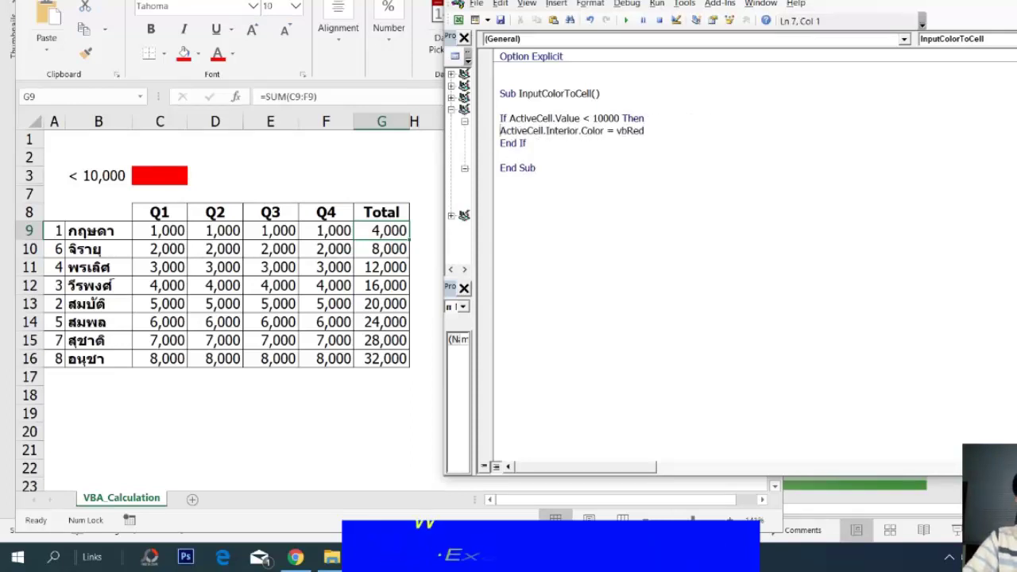
key(Tab)
key(Tab)
click(545, 137)
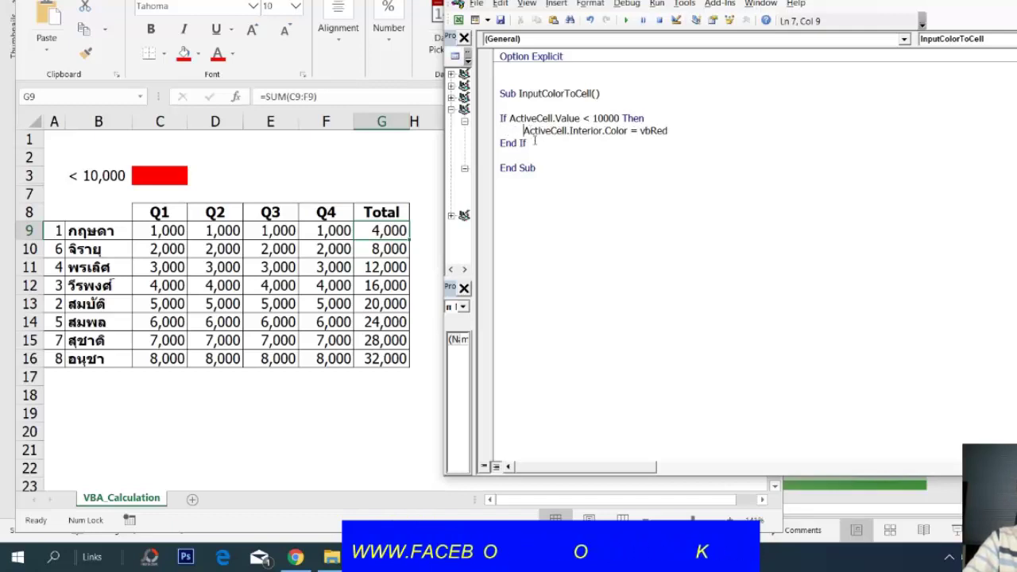
Step: Narrow the worksheet window so the macro code is visible beside it
click(387, 231)
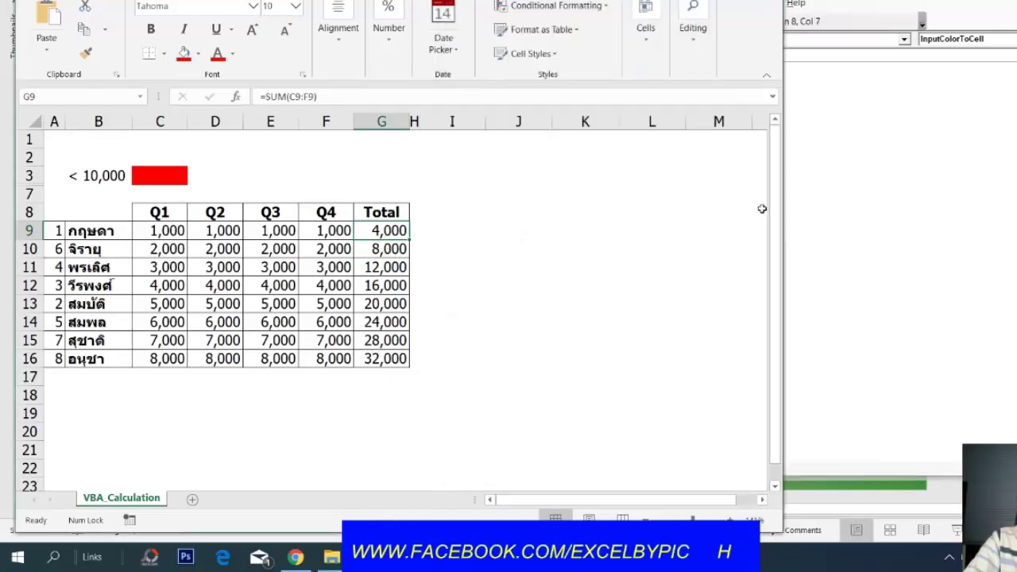
drag(781, 205, 491, 214)
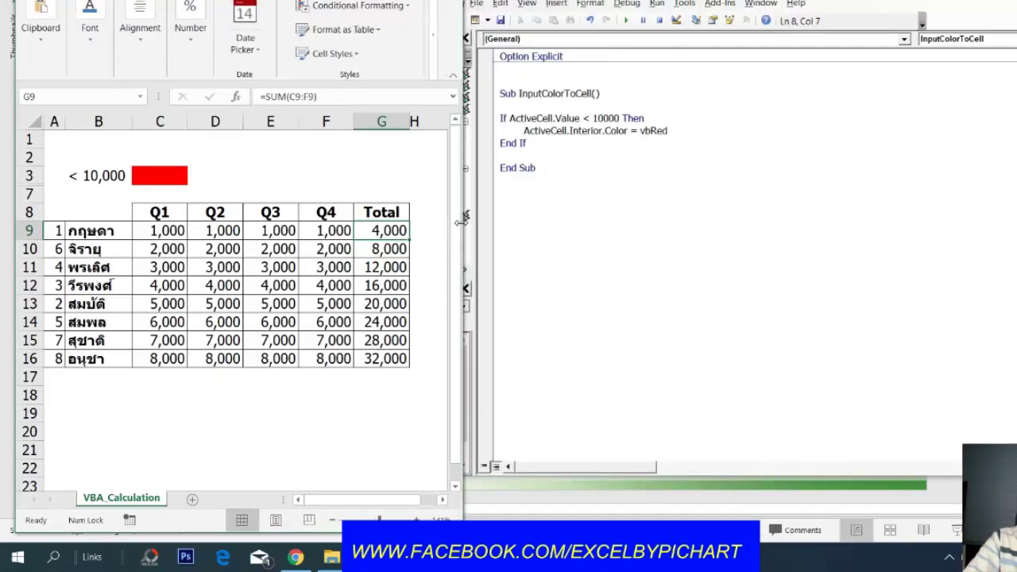
drag(492, 214, 439, 225)
click(581, 117)
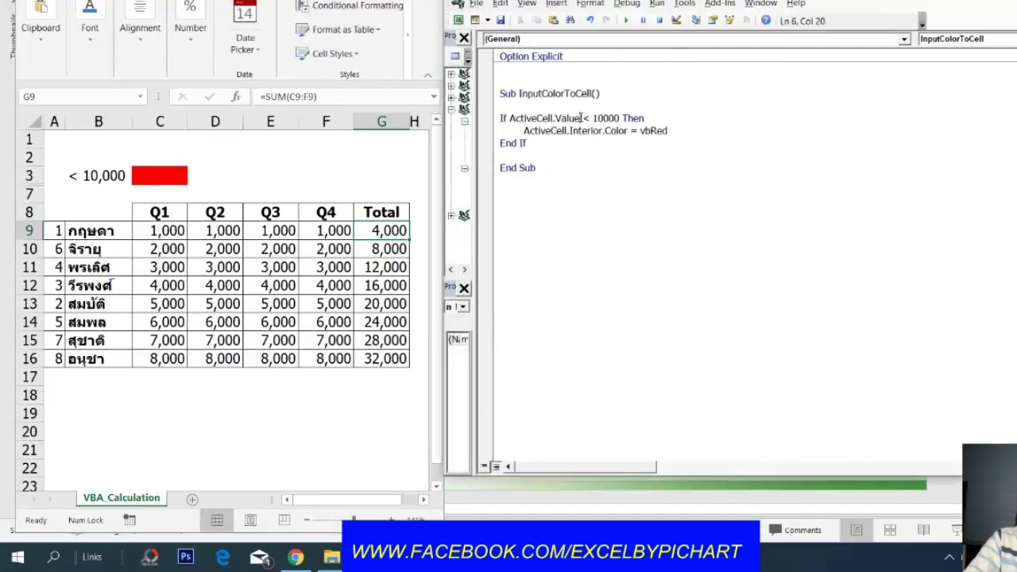
Step: Step through InputColorToCell with F8, turning the 4,000 total in G9 red
key(F8)
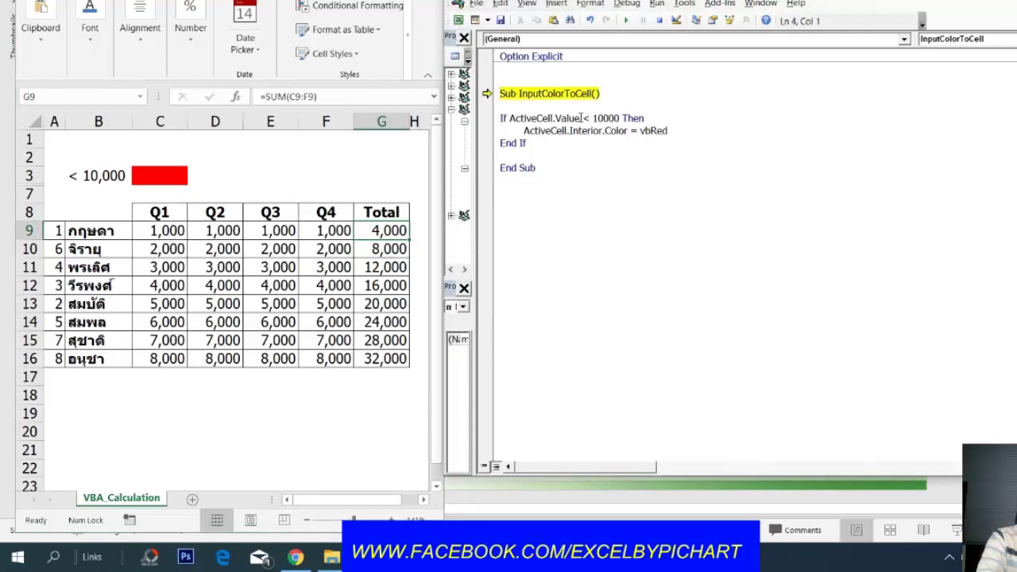
key(F8)
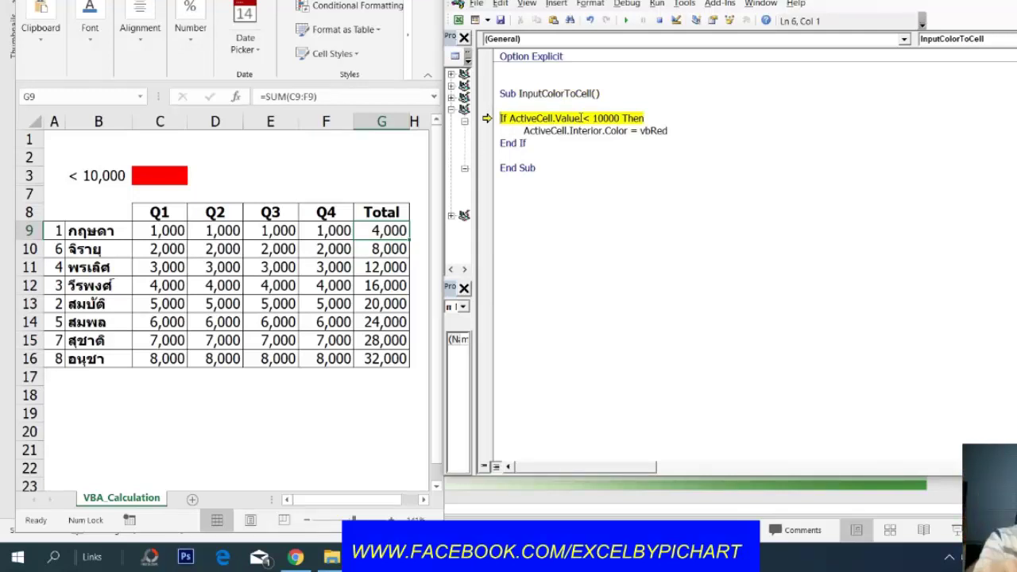
key(F8)
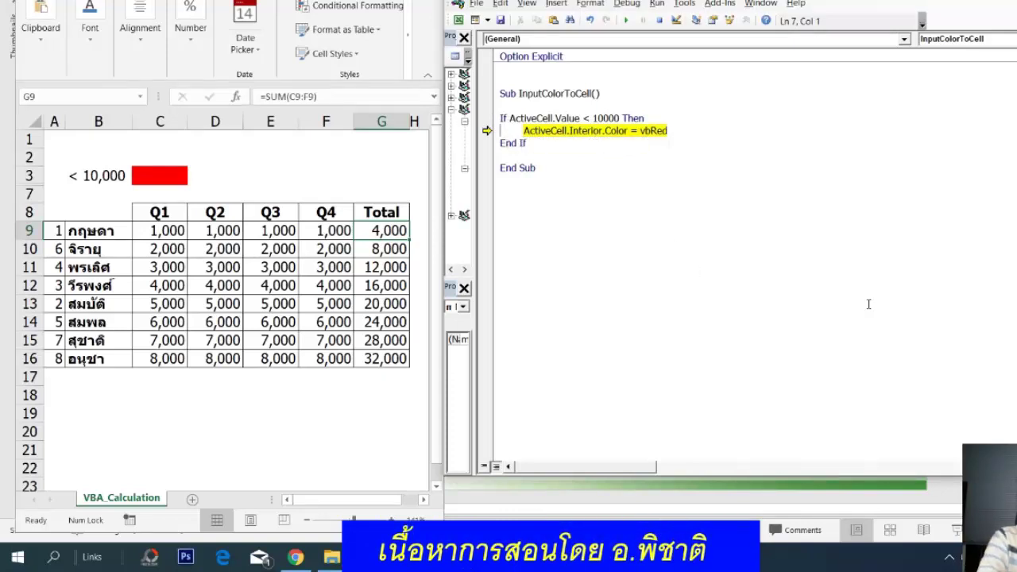
key(F8)
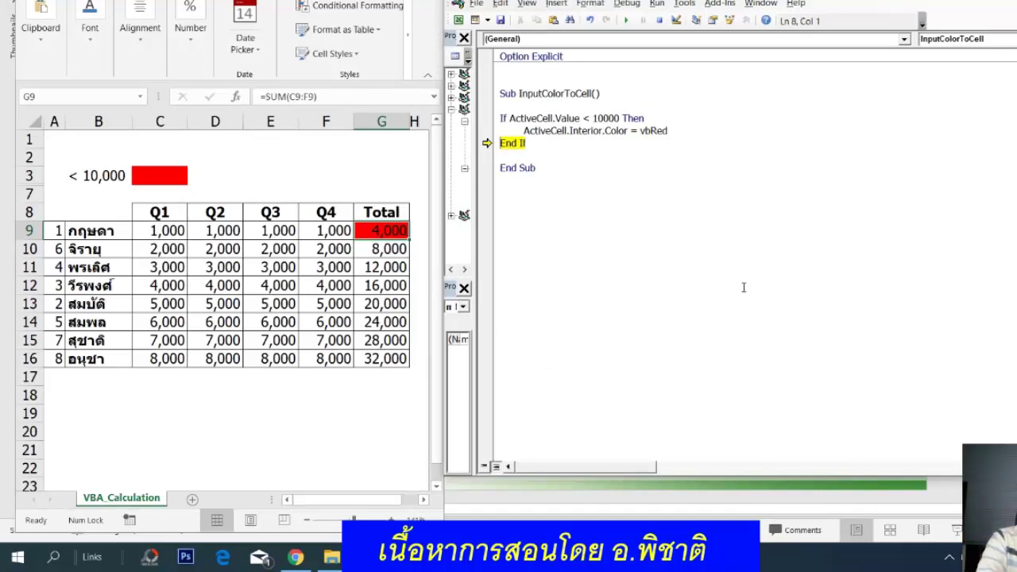
key(F8)
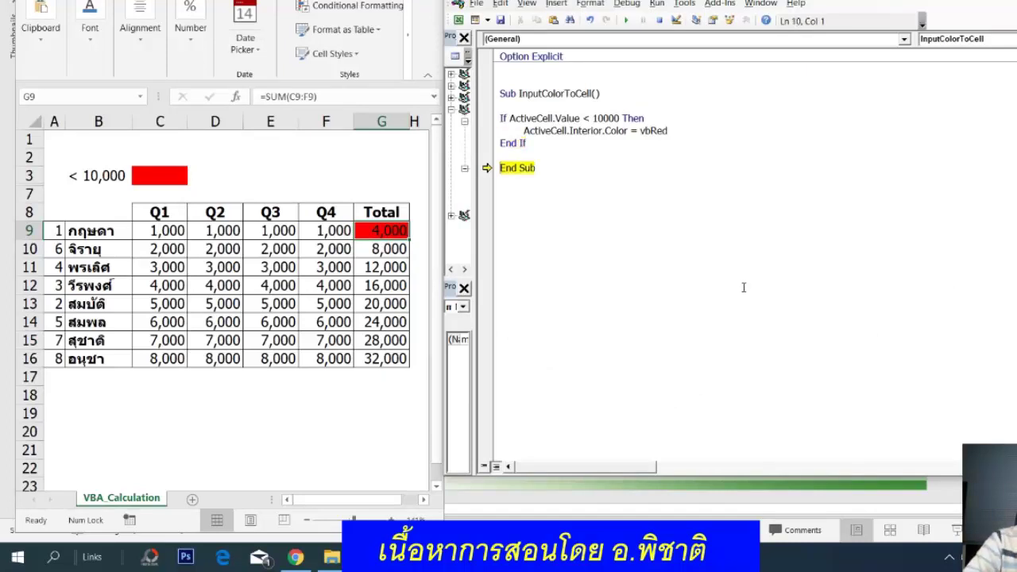
key(F8)
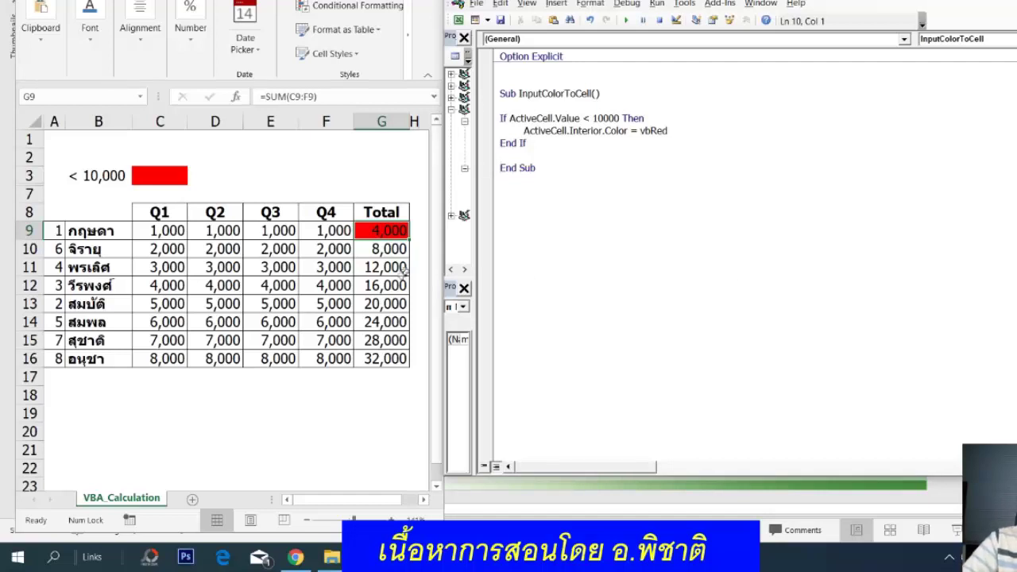
Step: With the 12,000 total in G11 active, step through the macro with F8; G11 stays uncoloured
click(389, 273)
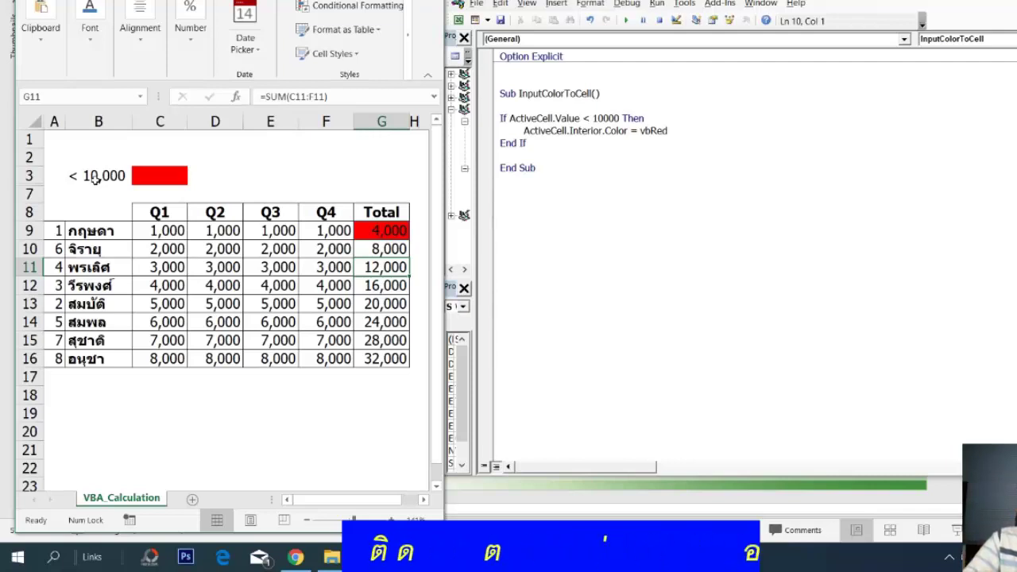
click(439, 240)
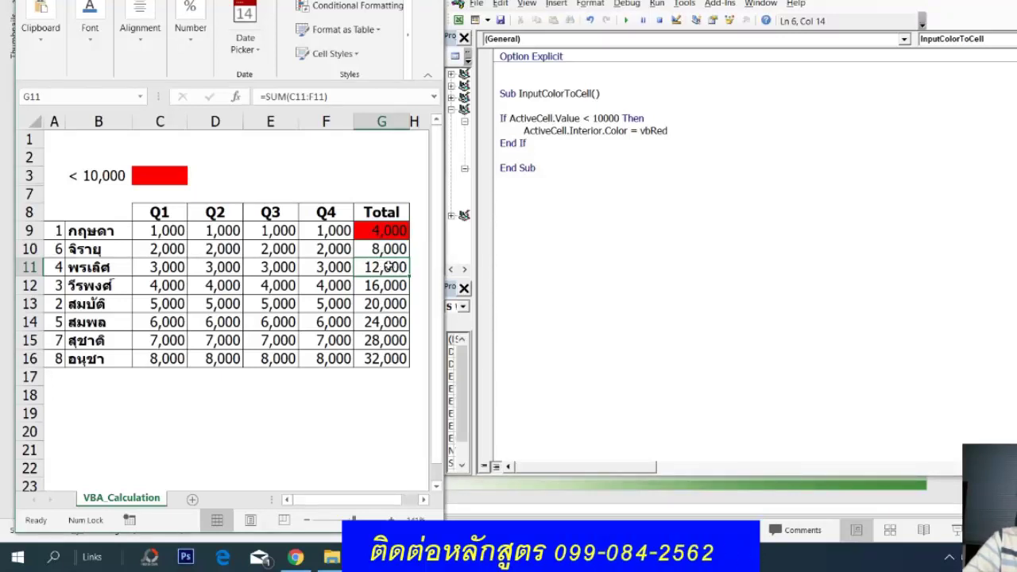
click(561, 130)
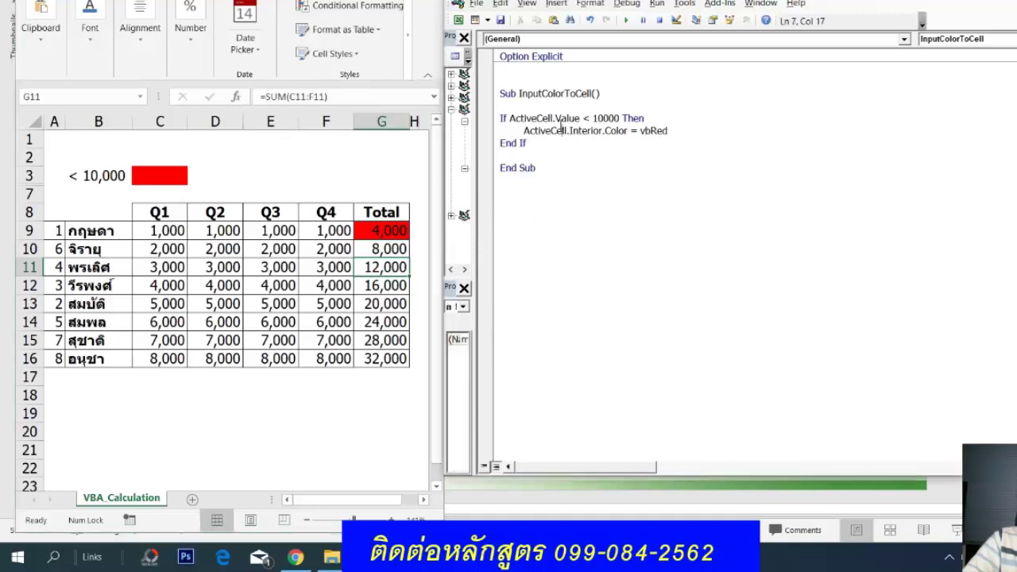
key(F8)
key(F8)
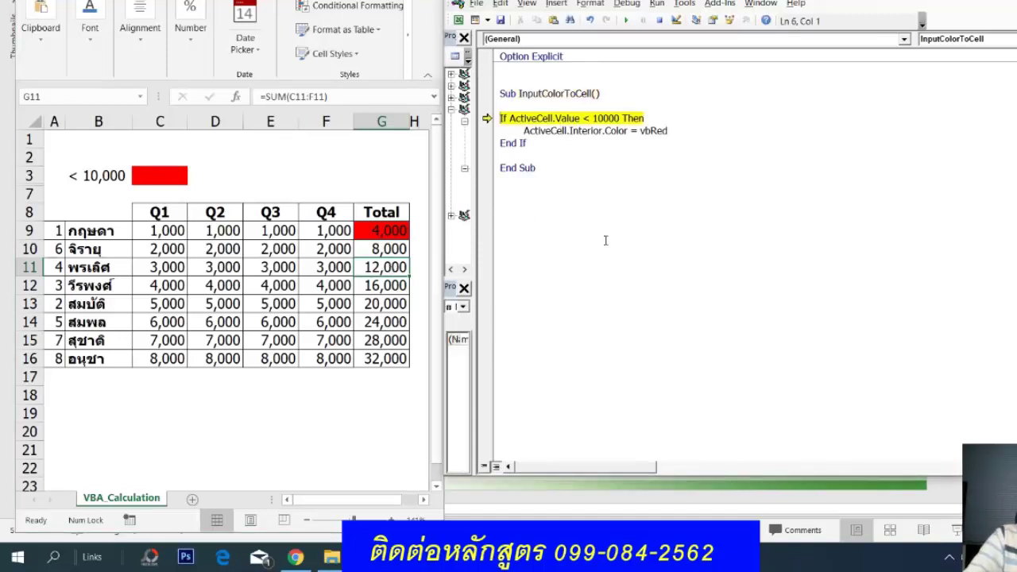
key(F8)
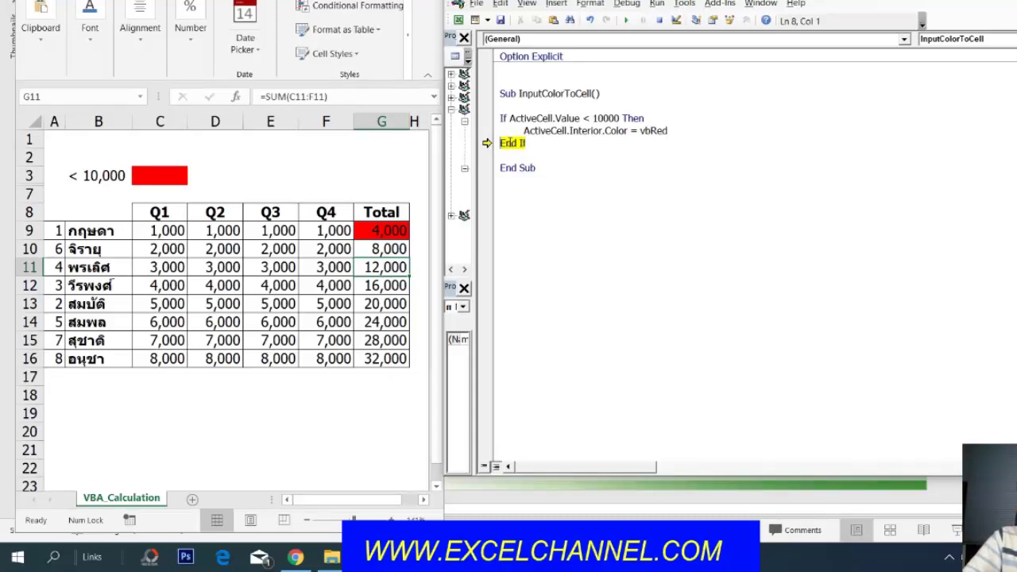
key(F8)
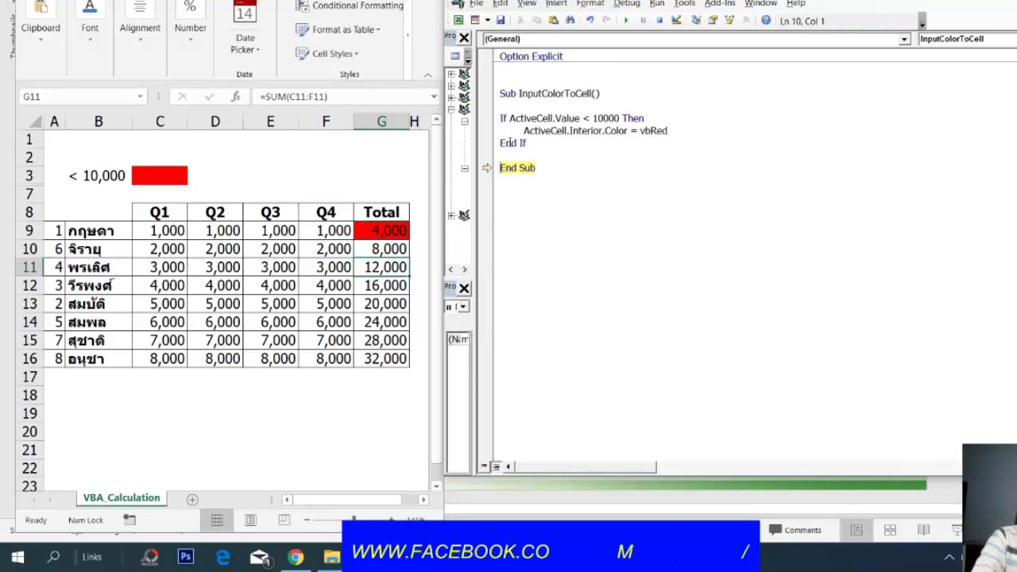
key(F8)
click(540, 144)
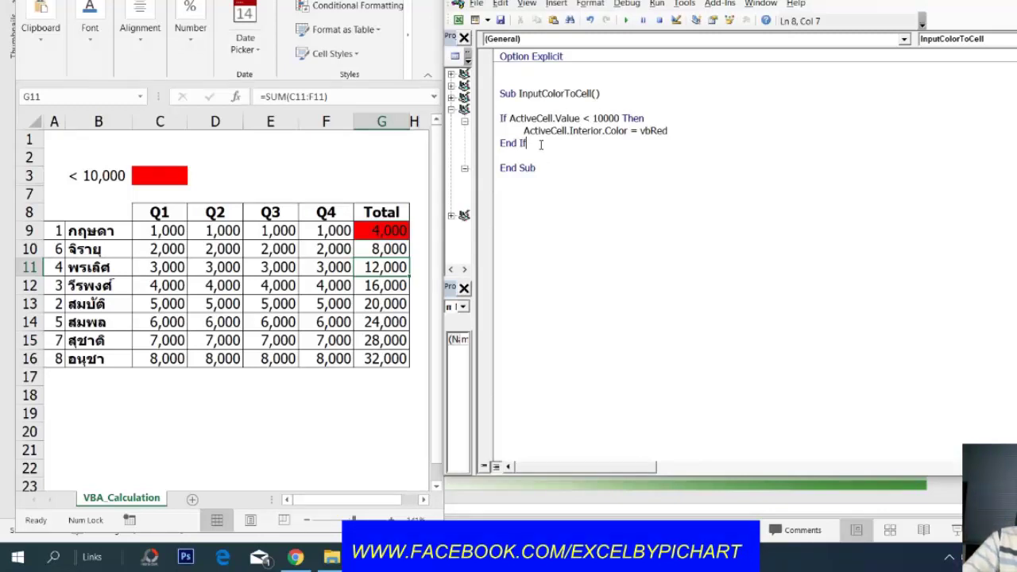
click(512, 143)
click(566, 161)
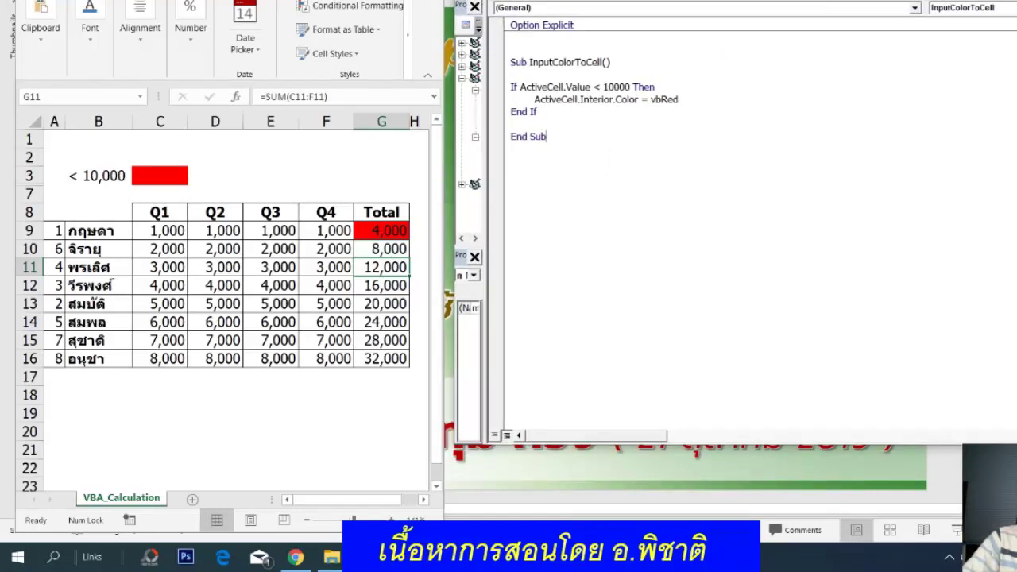
click(392, 248)
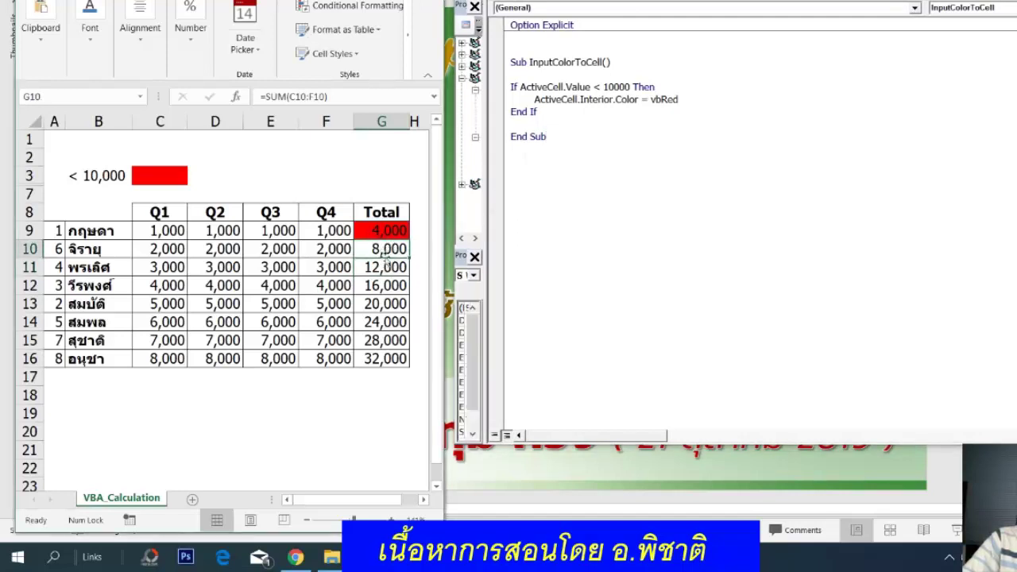
click(384, 268)
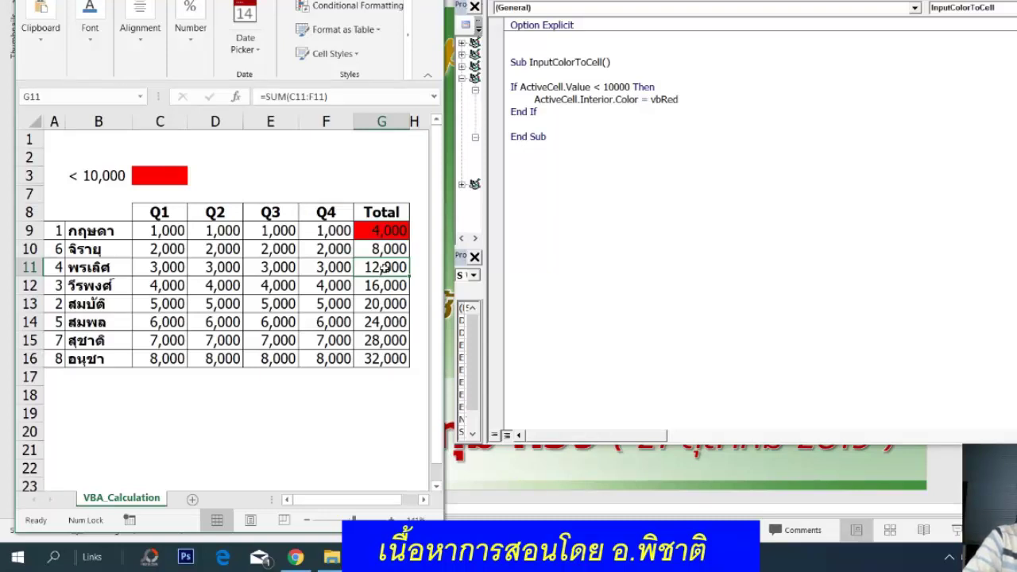
click(578, 100)
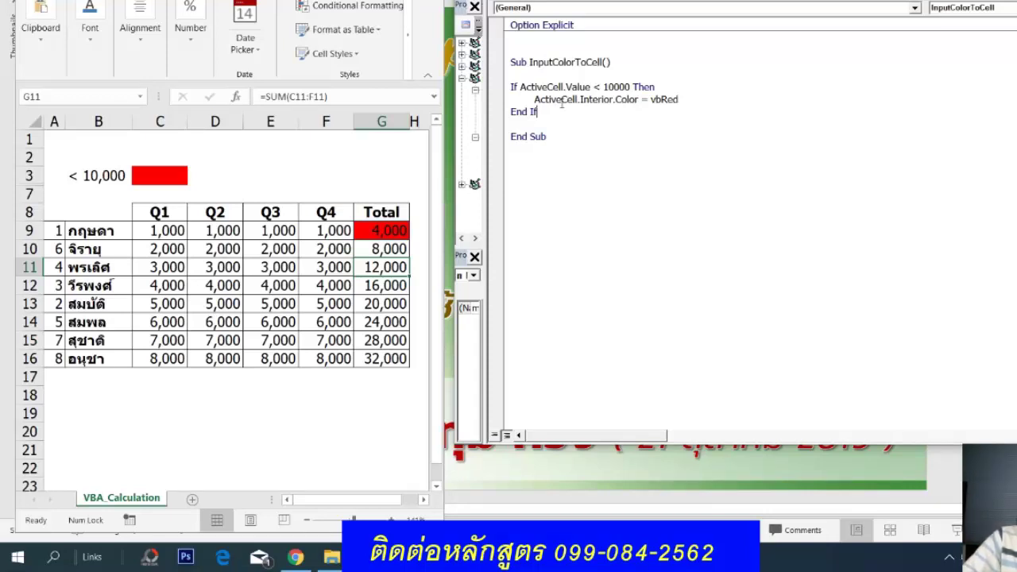
click(542, 73)
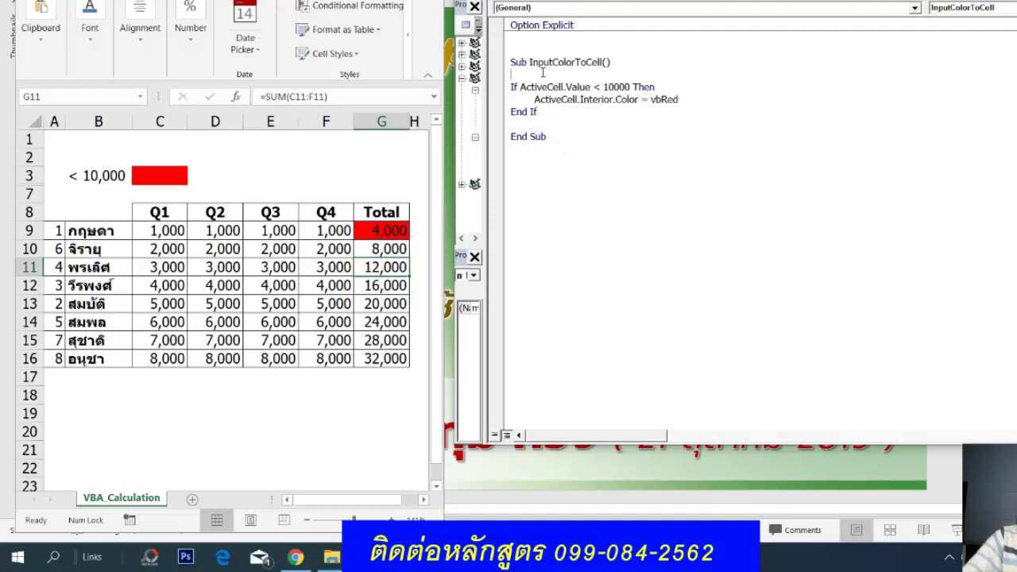
Step: Remove the blank line and declare Sub inputColorToCell_2conditions() with its End Sub
key(BackSpace)
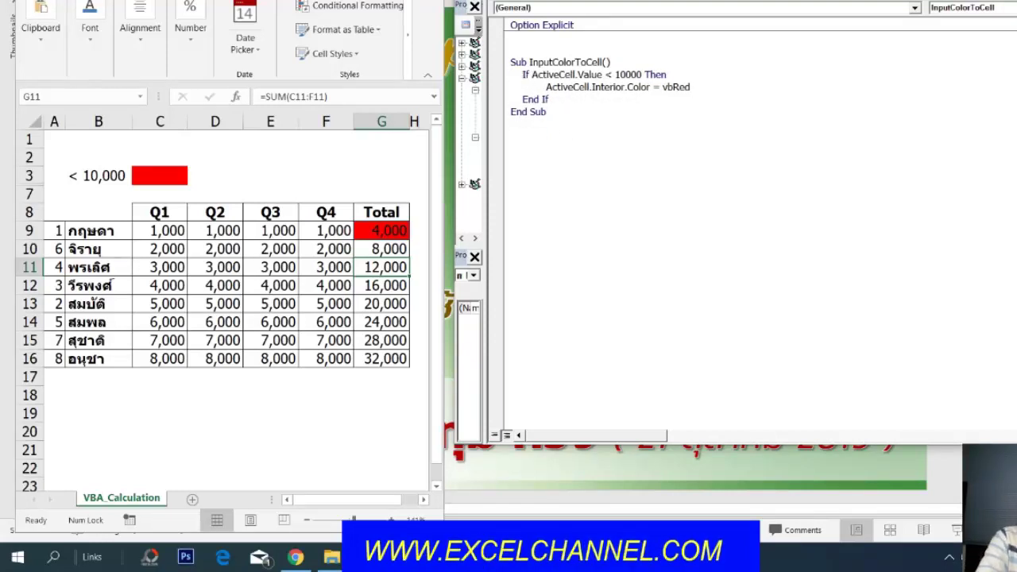
text(sub )
text(input)
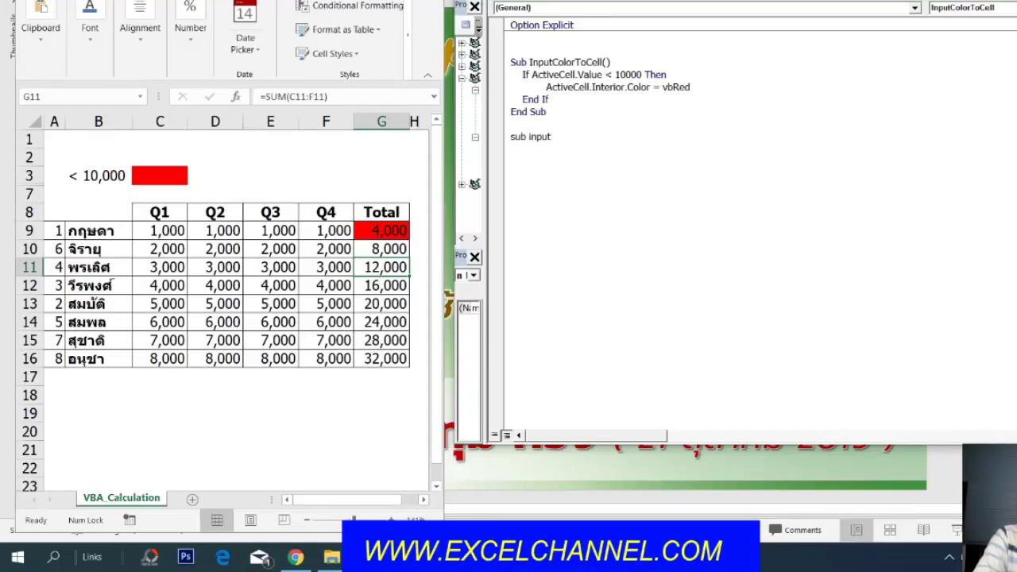
text(ColorToC)
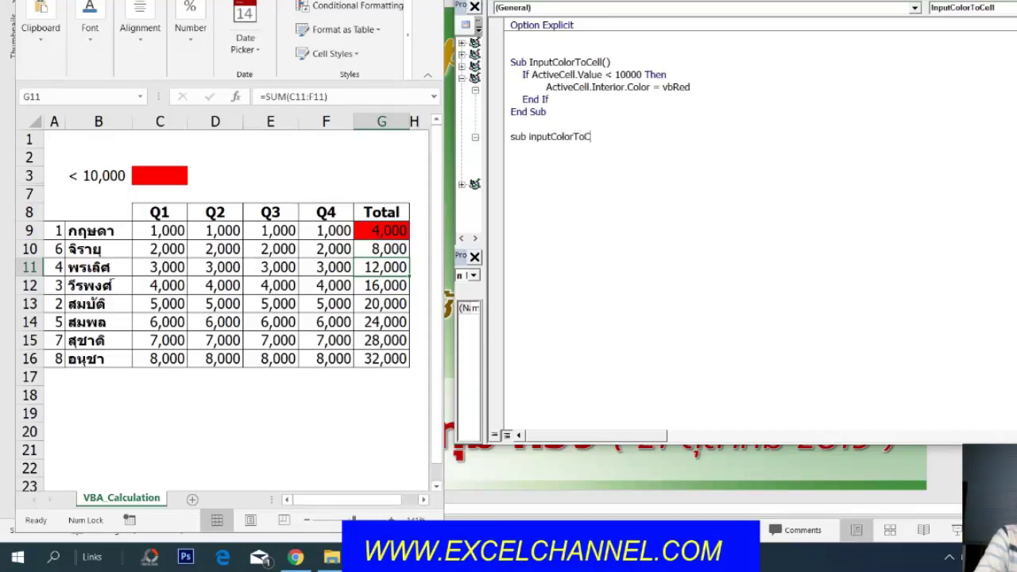
text(ells)
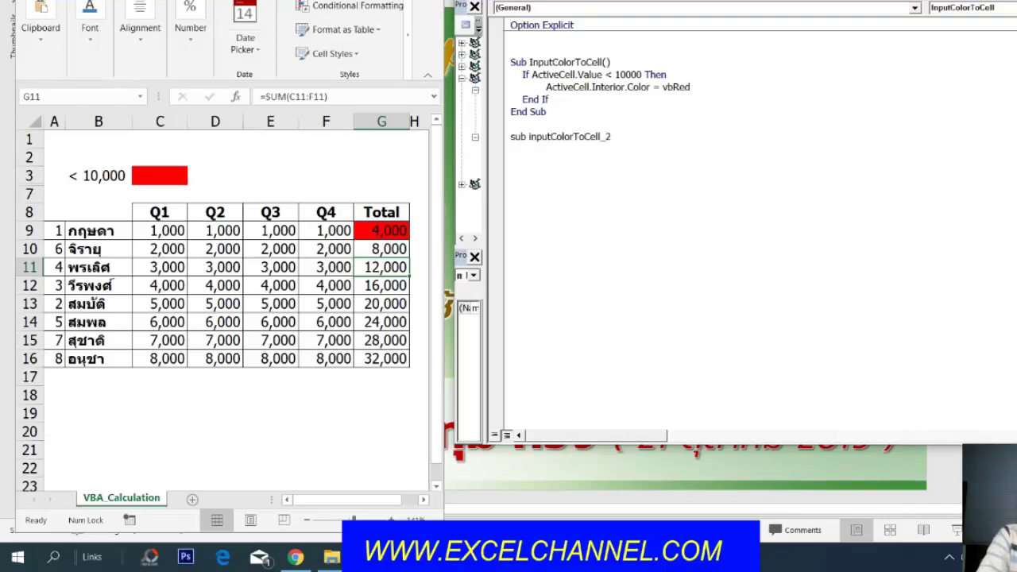
text(con)
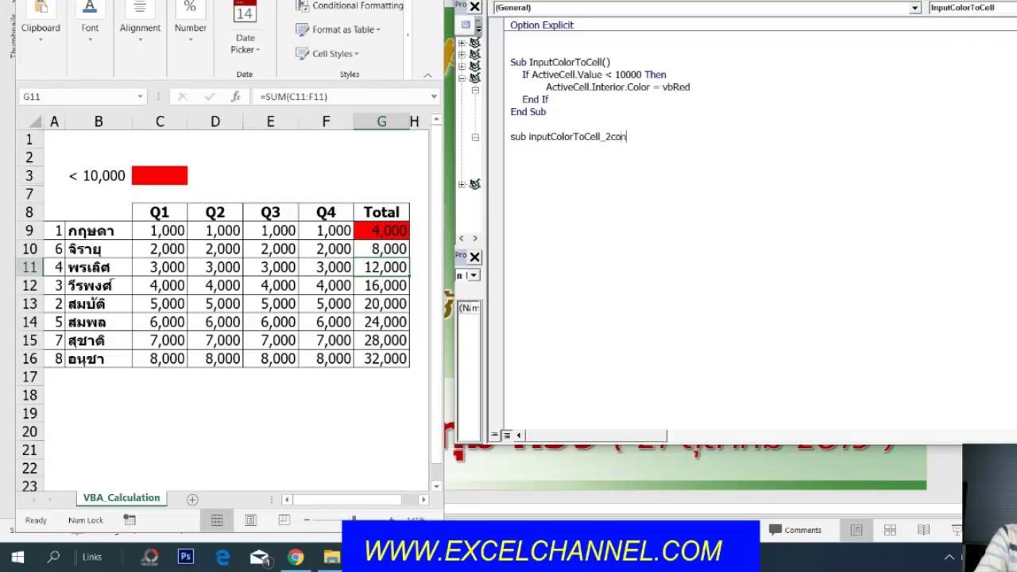
text(dit)
text(ions)
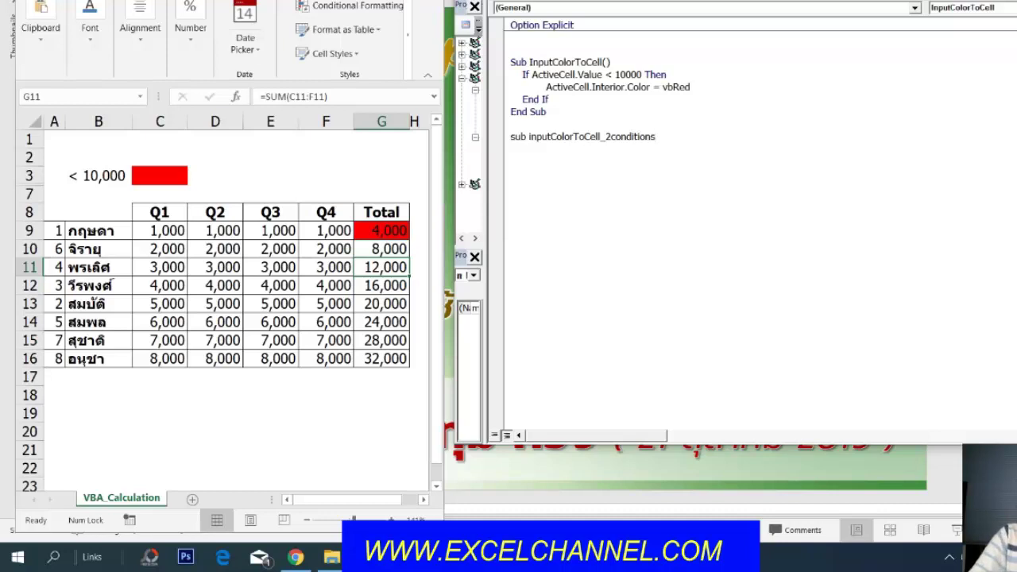
key(Return)
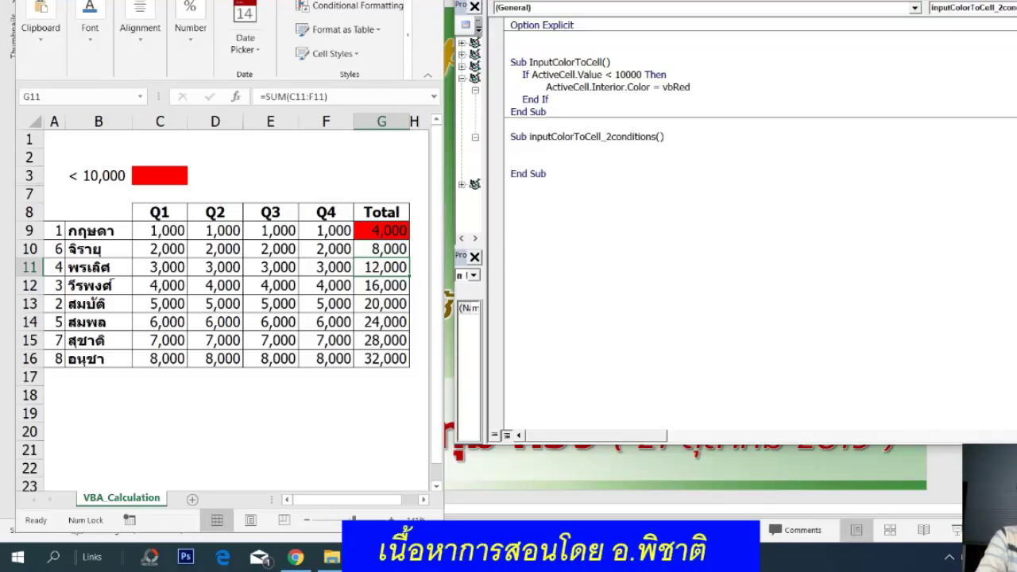
Step: Write the line 'If ActiveCell.Value < 10000 Then' in the new macro
text(ifacti)
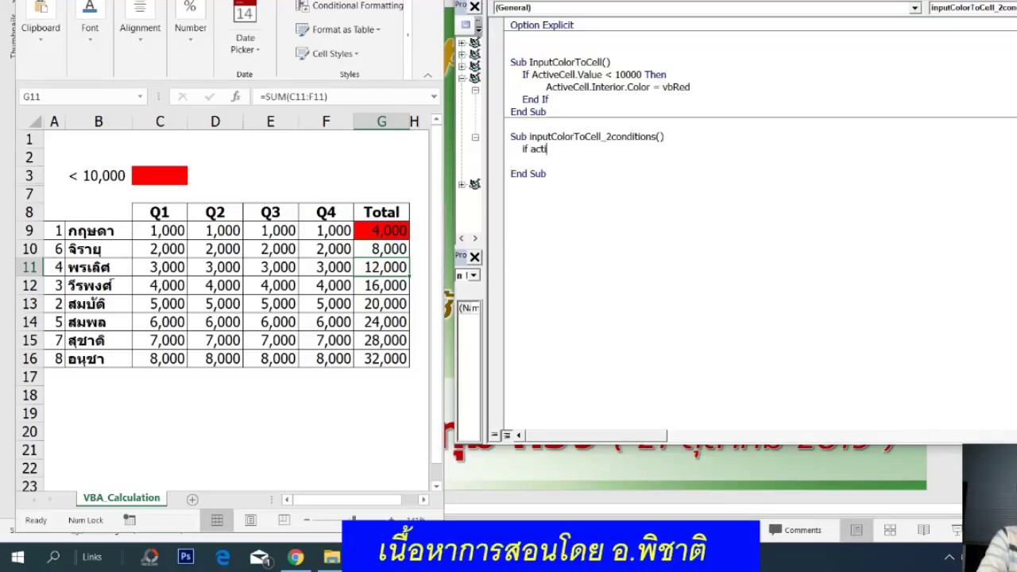
text(ve)
key(BackSpace)
key(BackSpace)
text(vec)
text(ell.valu)
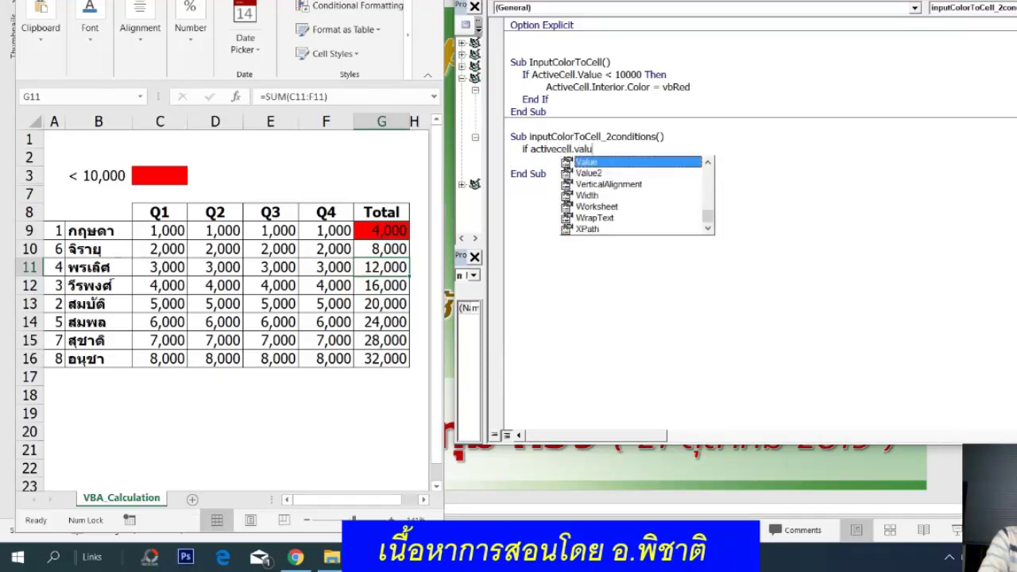
text(e<)
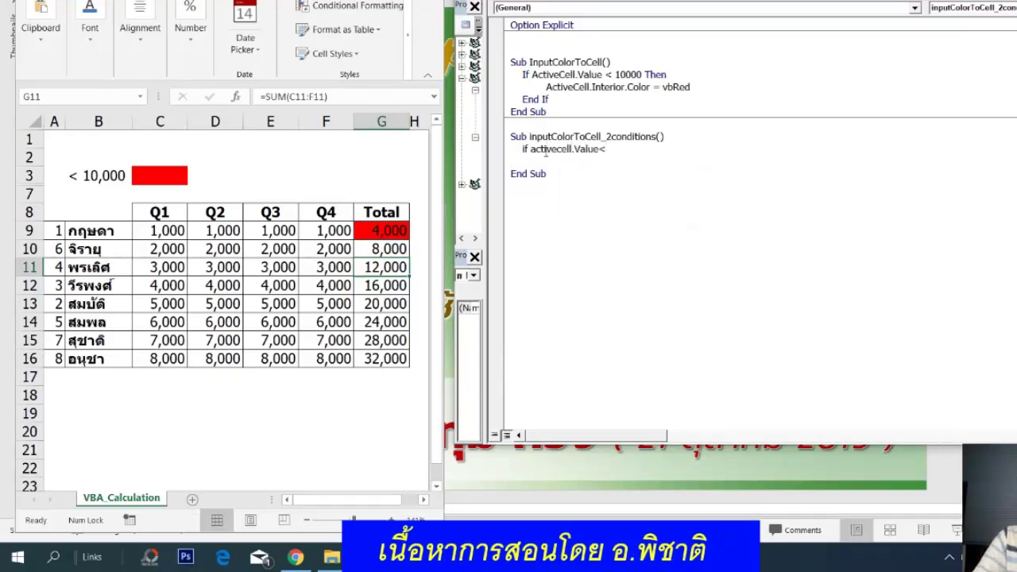
text(10000 then)
key(Return)
Step: Add 'ActiveCell.Interior.Color = vbRed' under the If line
text(active)
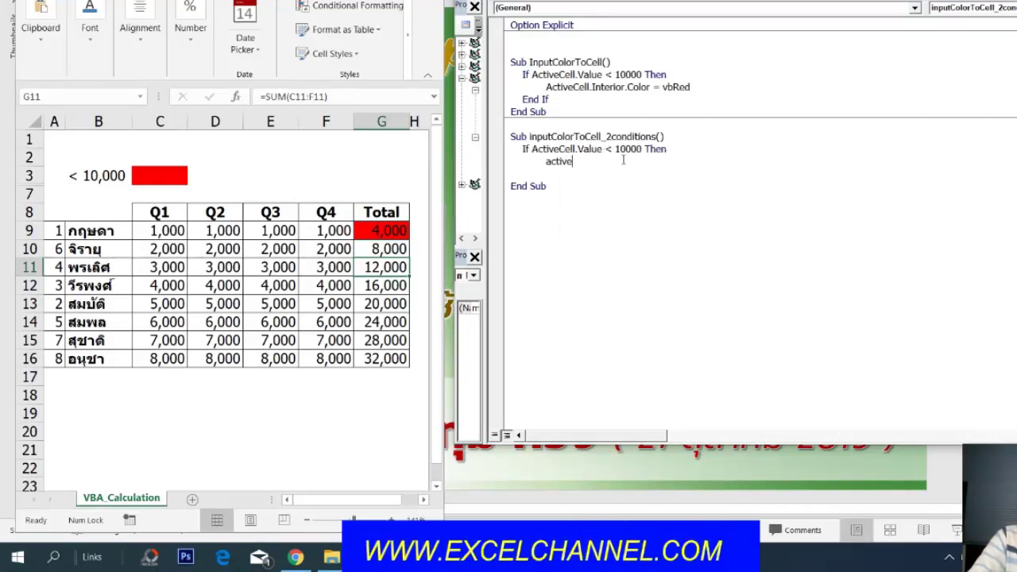
text(cell.)
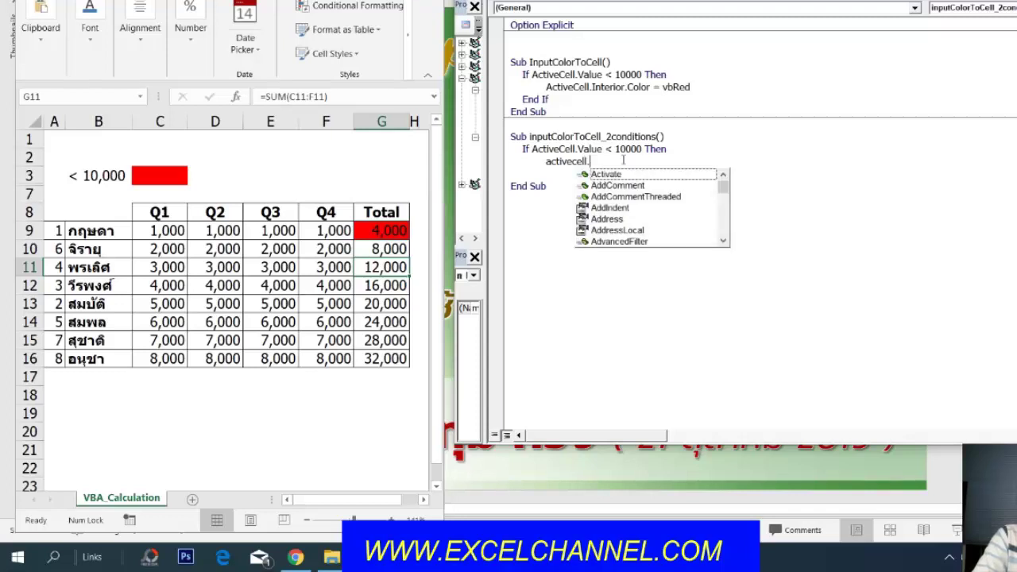
text(inter)
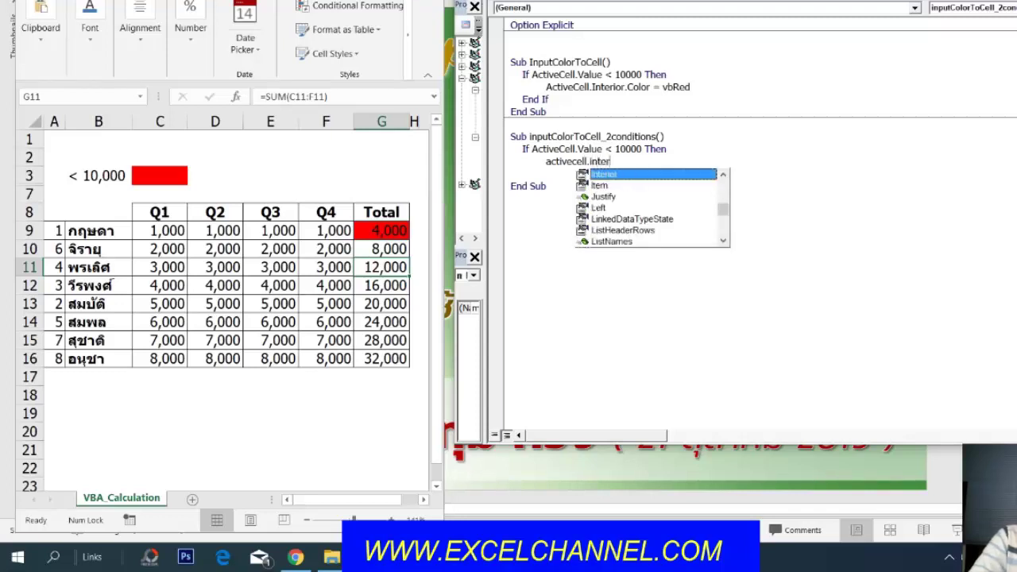
double_click(638, 175)
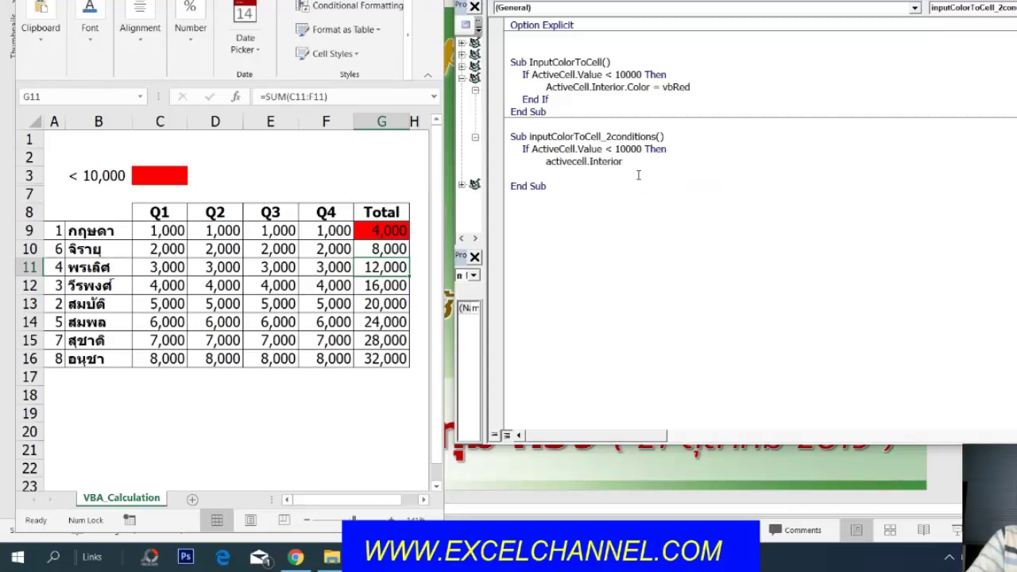
text(.x)
key(BackSpace)
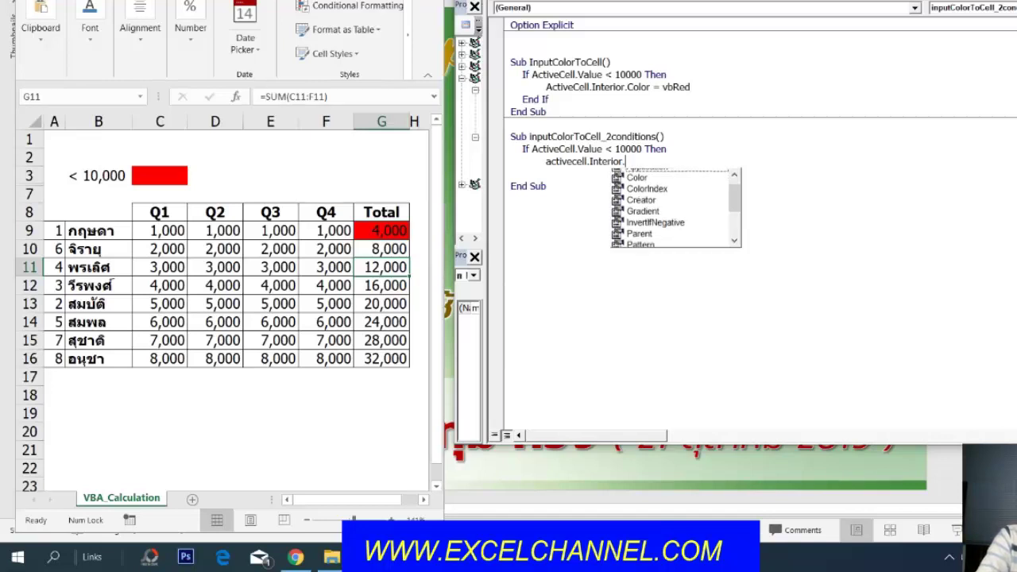
text(colr=)
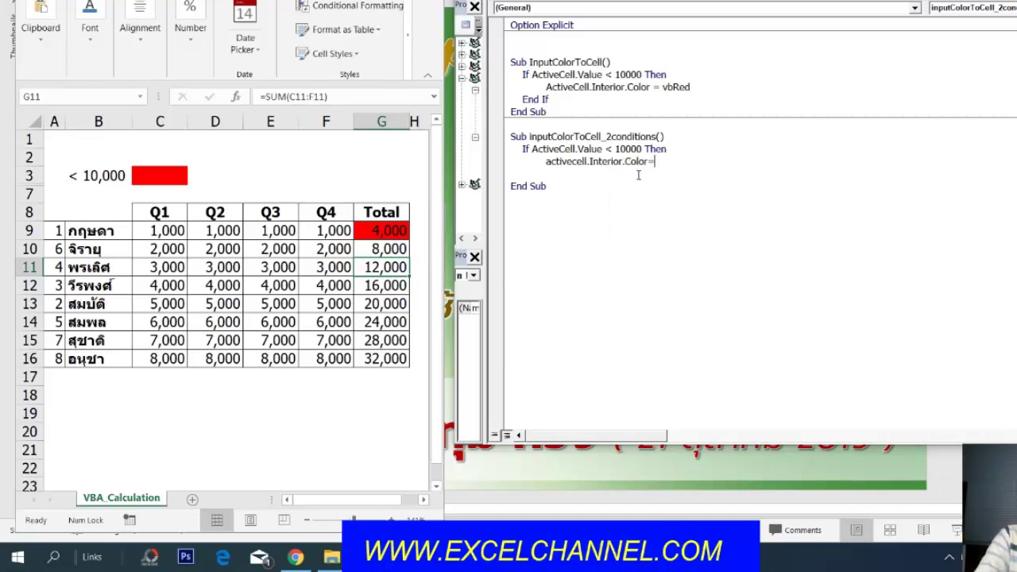
text(vbred)
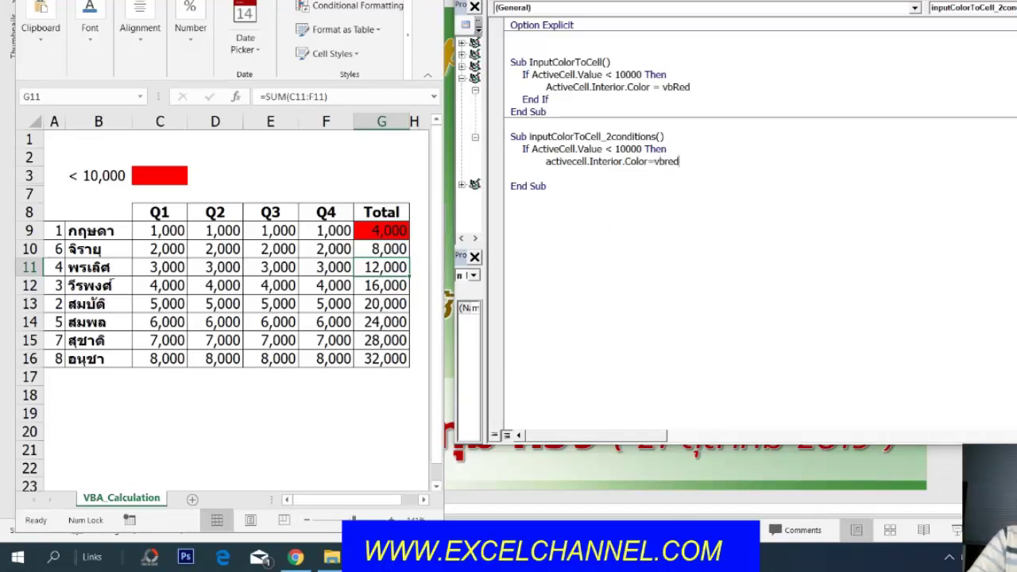
key(Return)
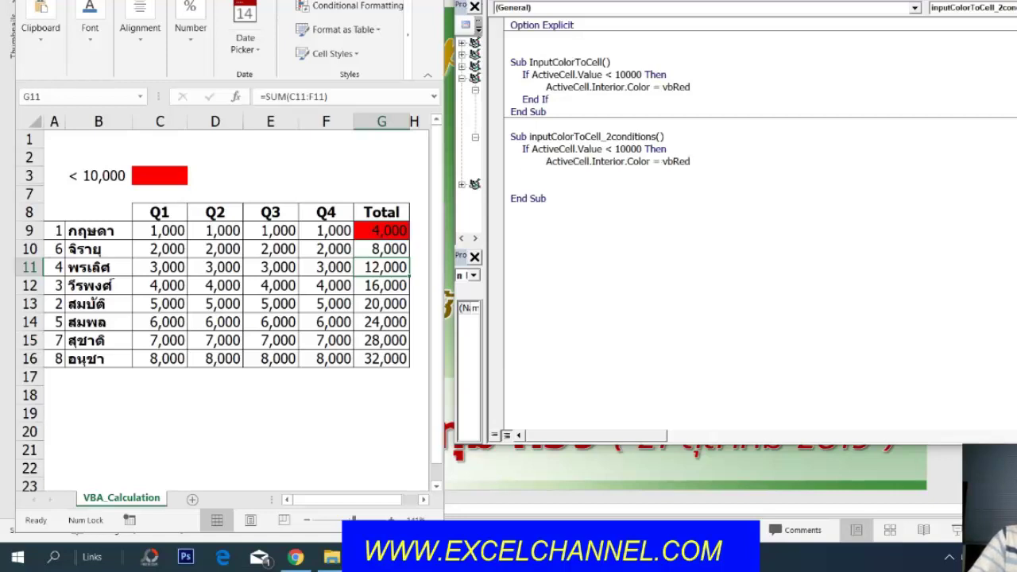
Step: Add an Else branch with 'ActiveCell.Interior.Color = vbYellow'
key(BackSpace)
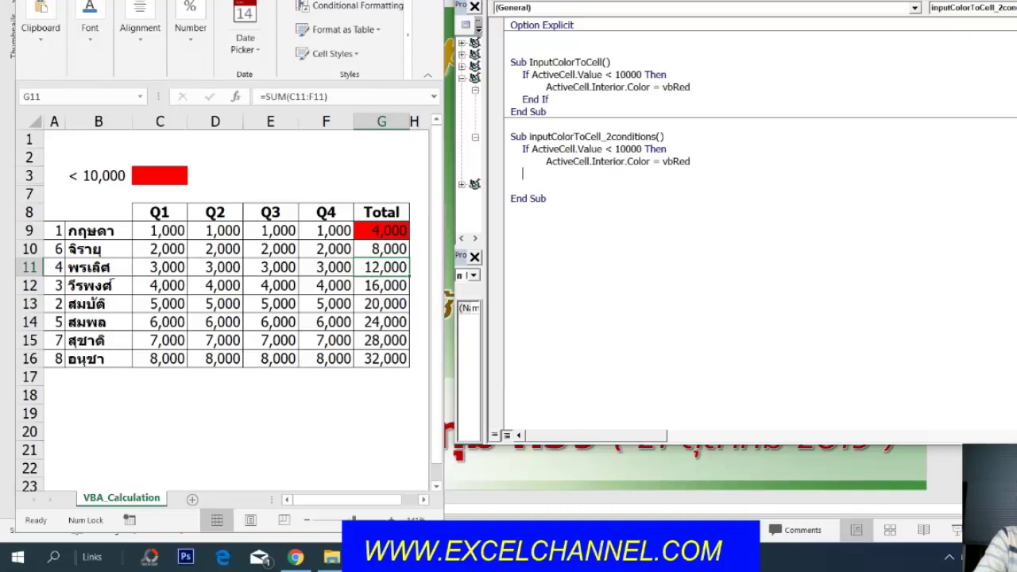
text(else)
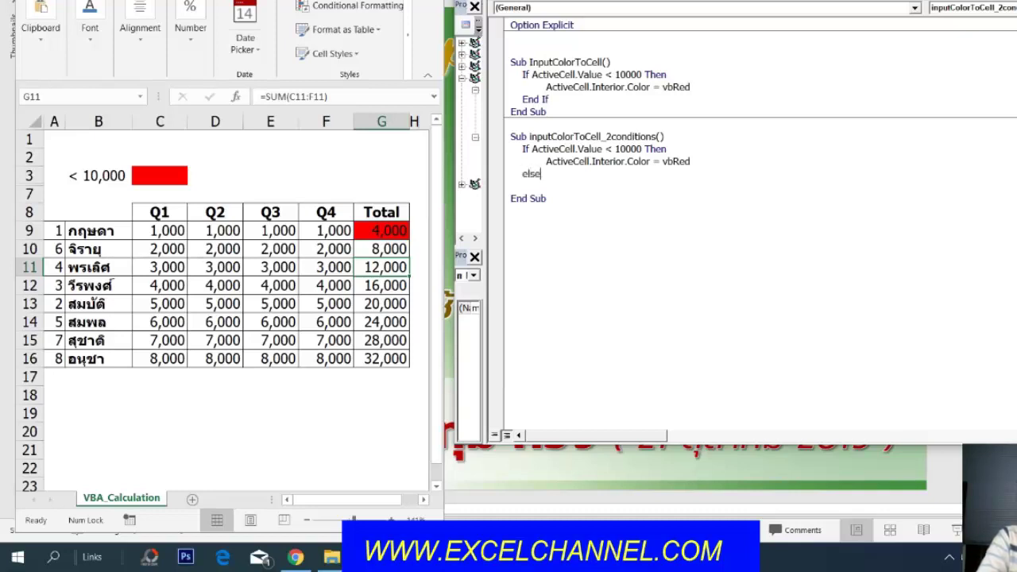
key(Return)
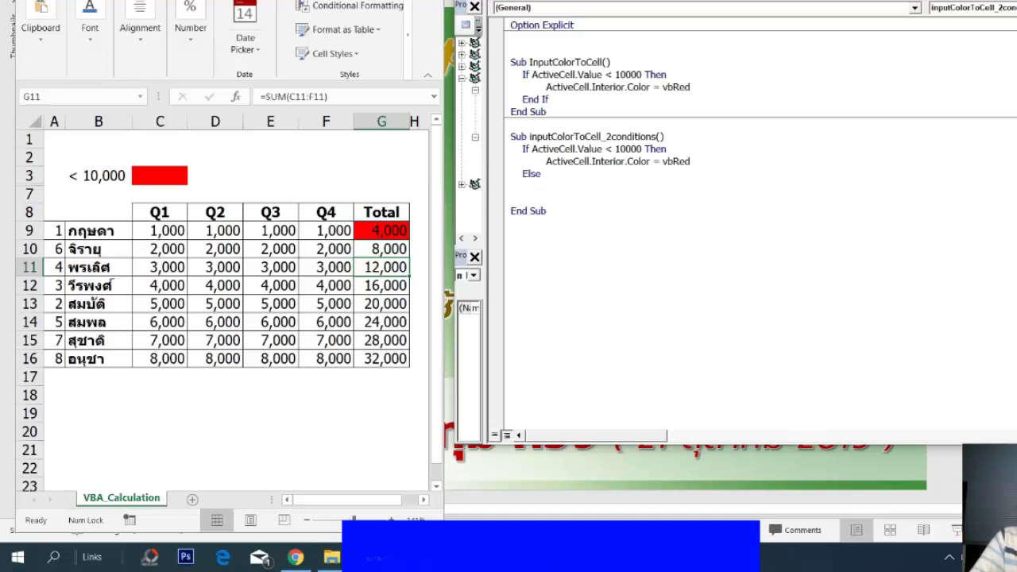
text(s)
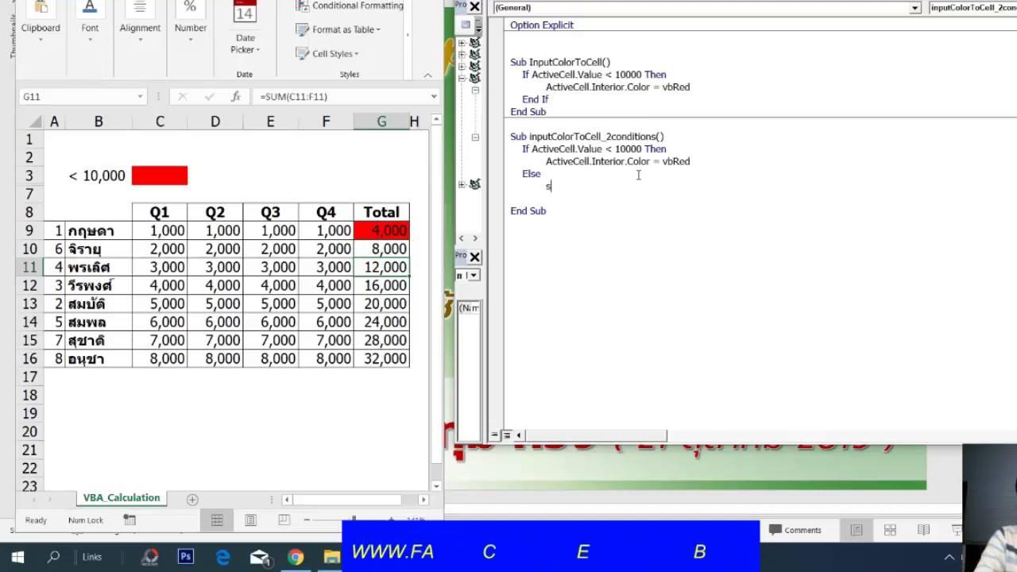
text(e)
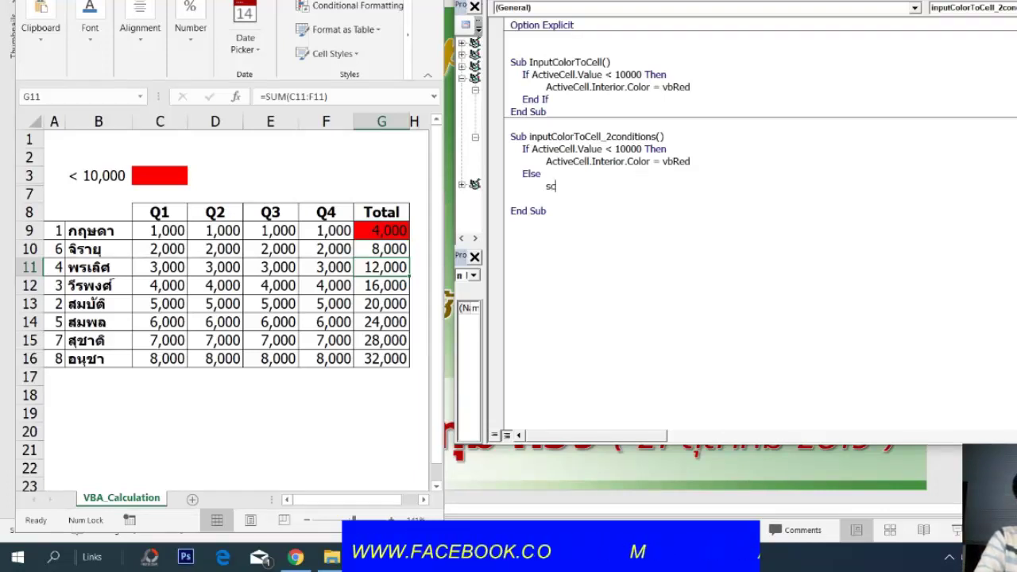
text(lec)
key(BackSpace)
key(BackSpace)
key(BackSpace)
key(BackSpace)
key(BackSpace)
text(ac)
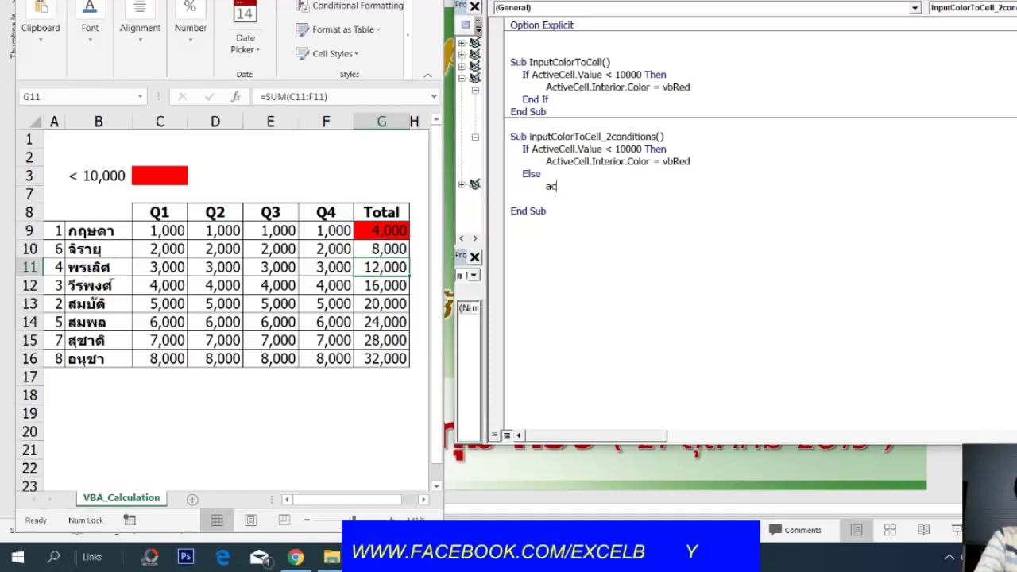
text(tivedell)
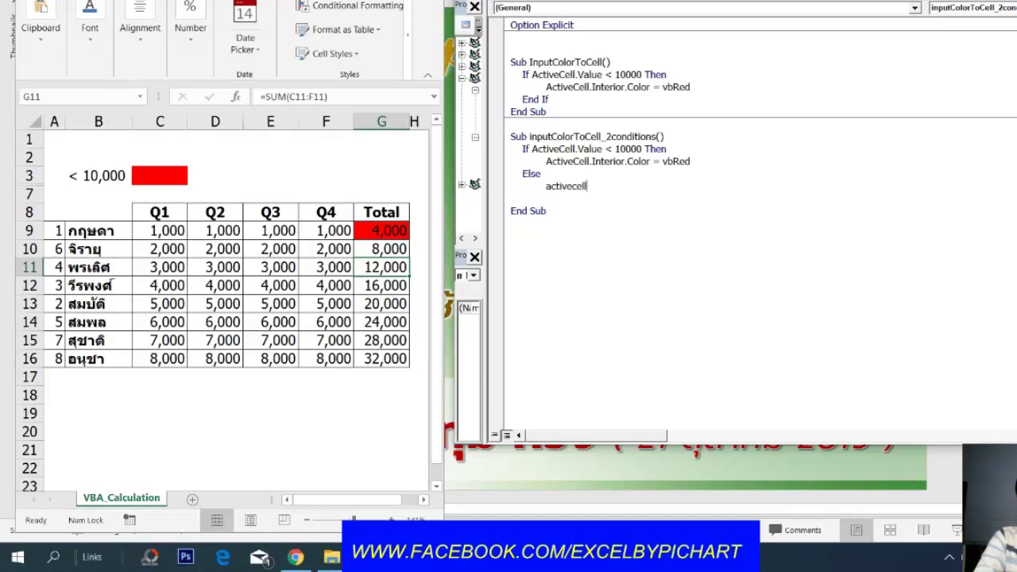
text(.int)
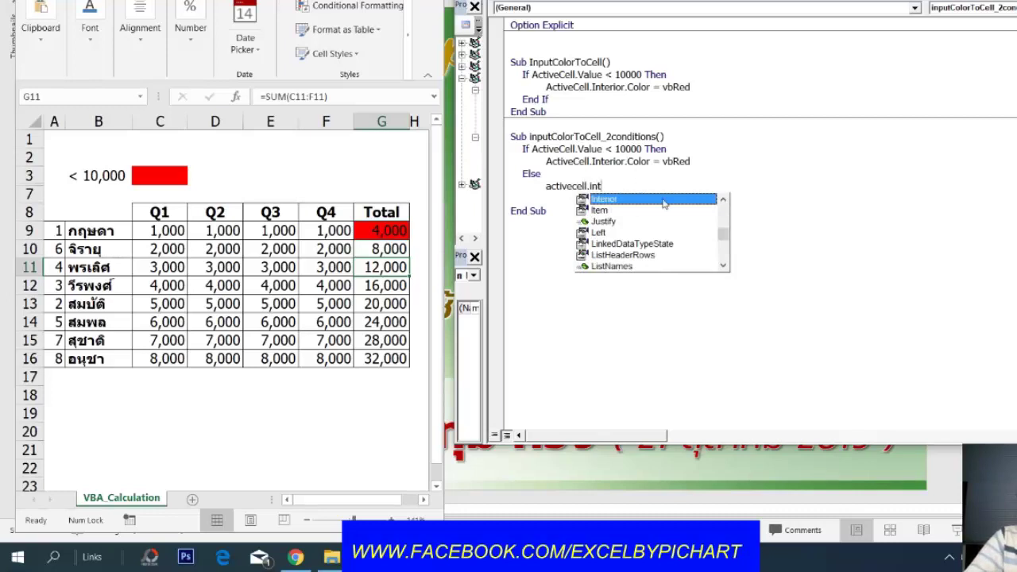
double_click(681, 199)
text(.)
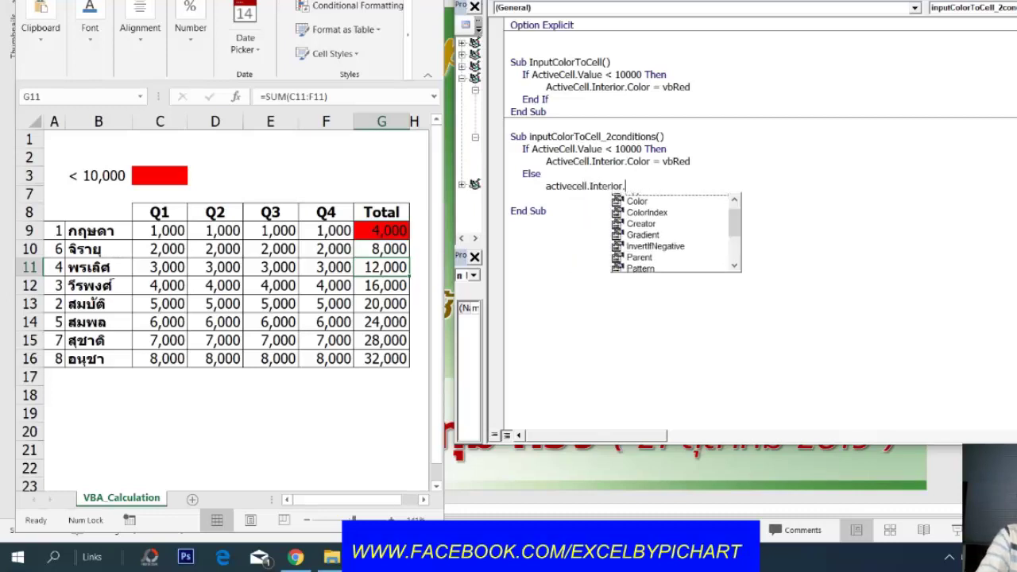
text(cl)
key(BackSpace)
key(BackSpace)
key(BackSpace)
text(ol)
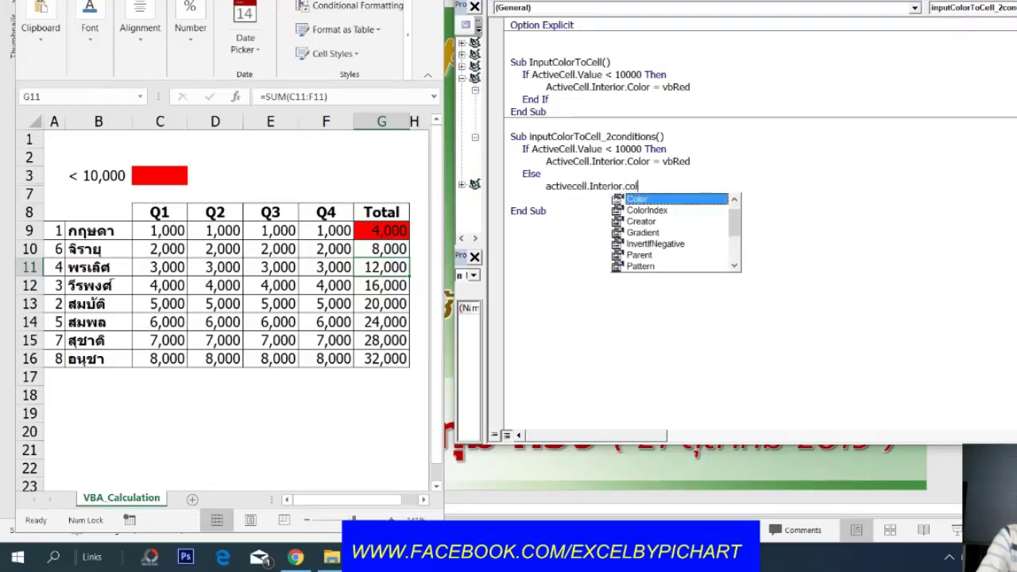
text(or=vb)
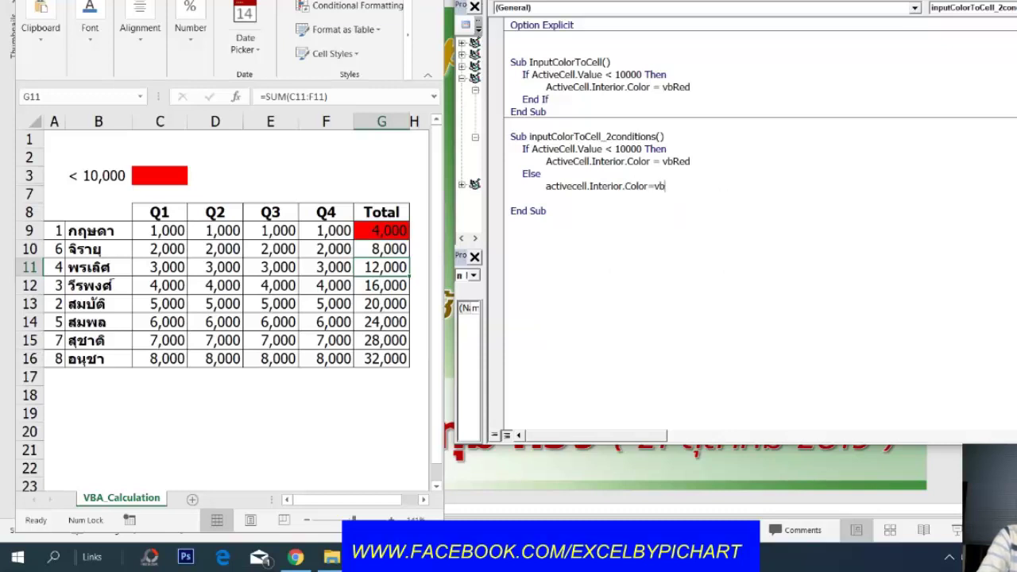
text(yello)
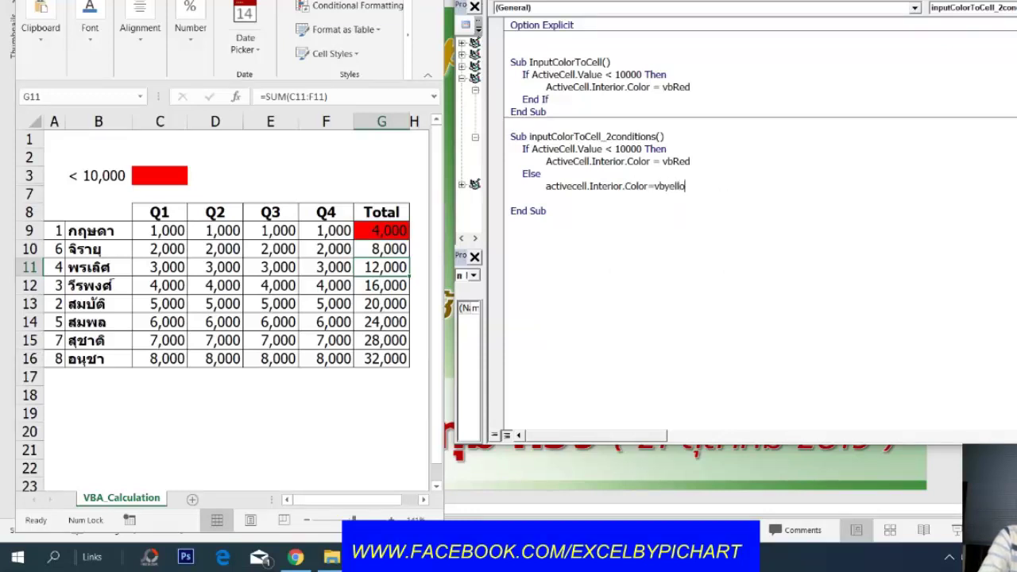
text(w)
key(Return)
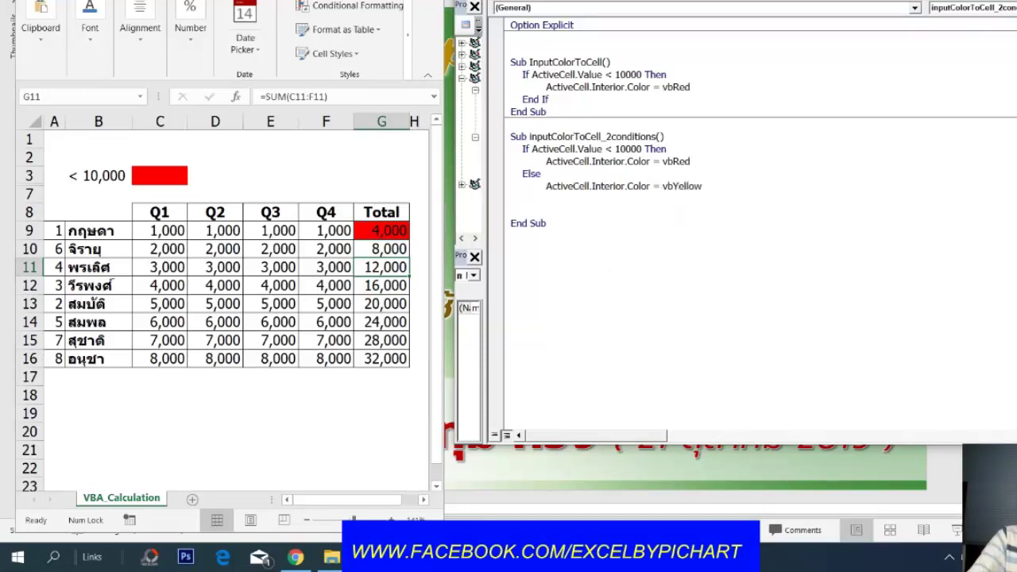
Step: Close the If…Else block with End If
key(BackSpace)
text(e)
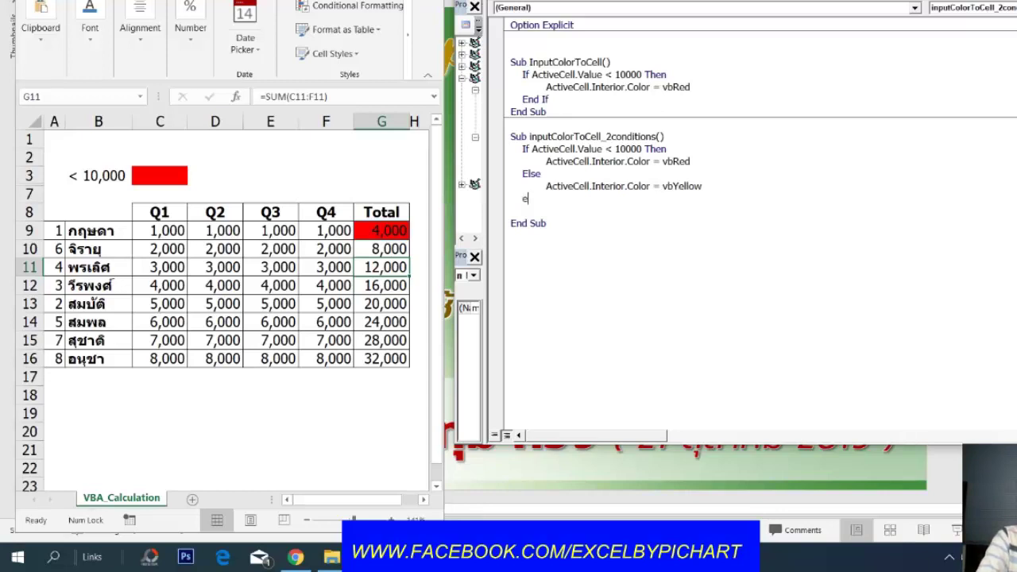
text(nd if)
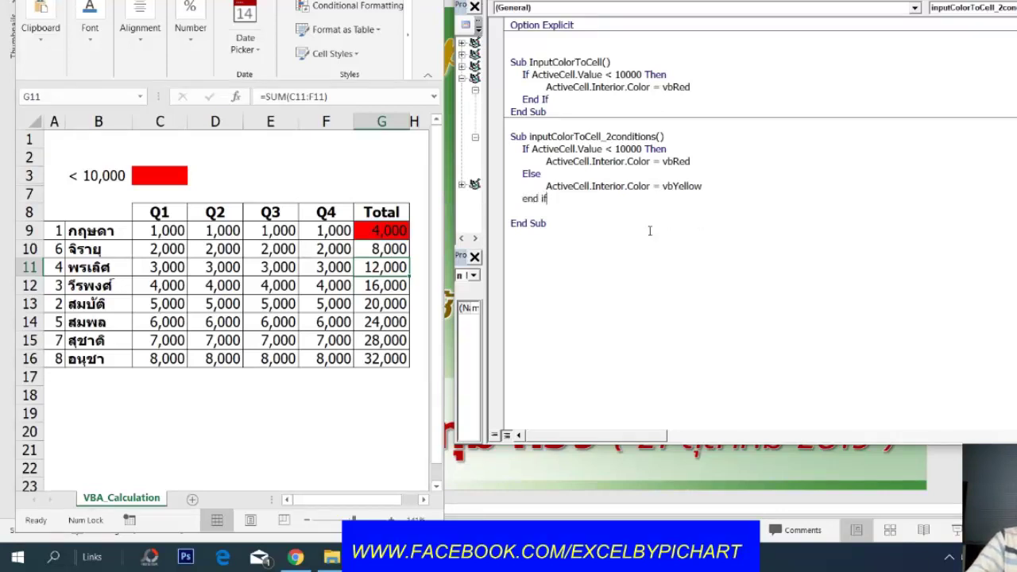
key(Down)
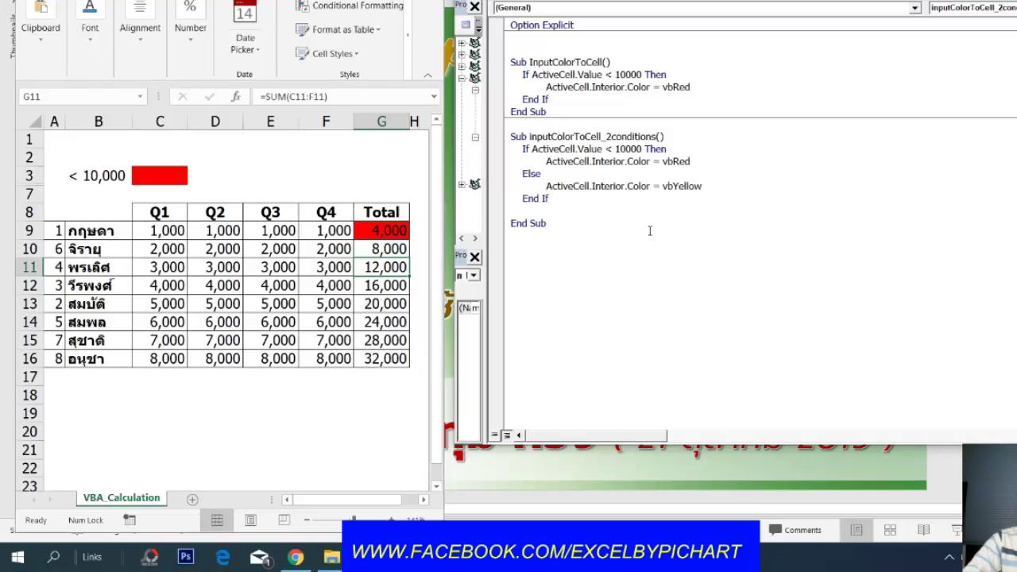
Step: Run the two-condition macro on the G9, G10 and G11 totals (4,000, 8,000, 12,000), turning G11 yellow
mouse_move(702, 186)
mouse_down()
mouse_move(548, 186)
mouse_move(526, 173)
mouse_up()
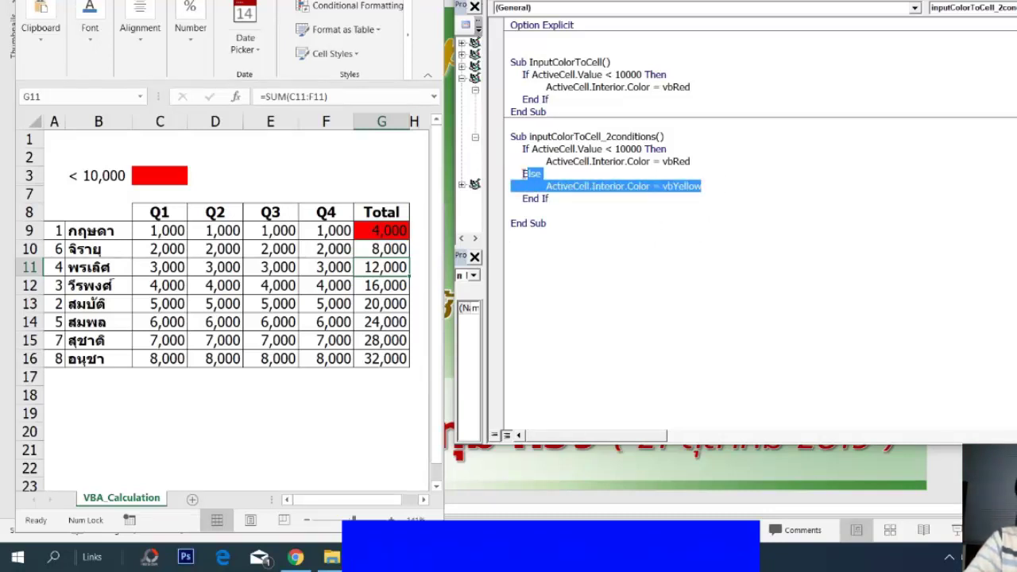
click(563, 222)
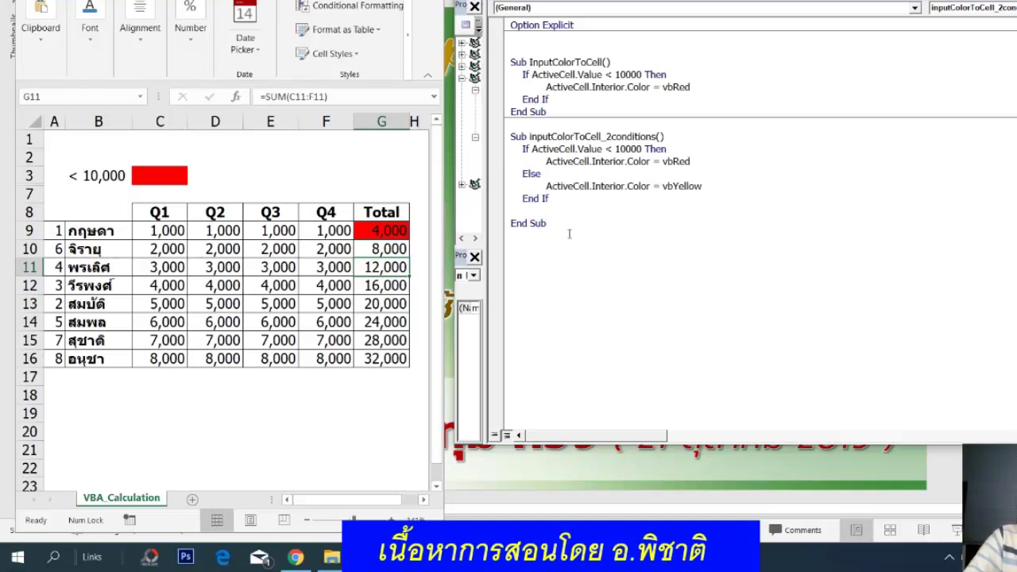
click(390, 232)
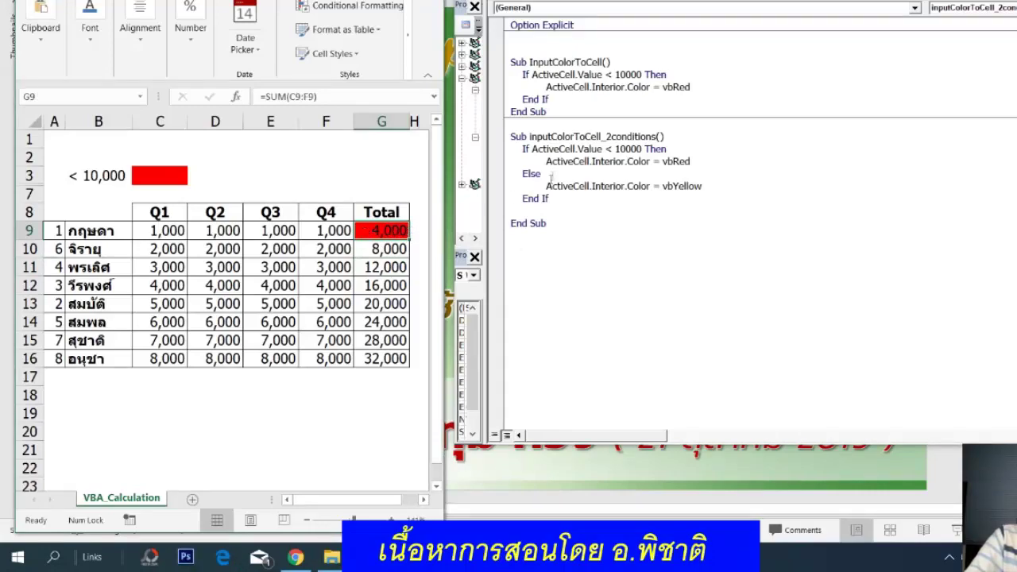
click(549, 140)
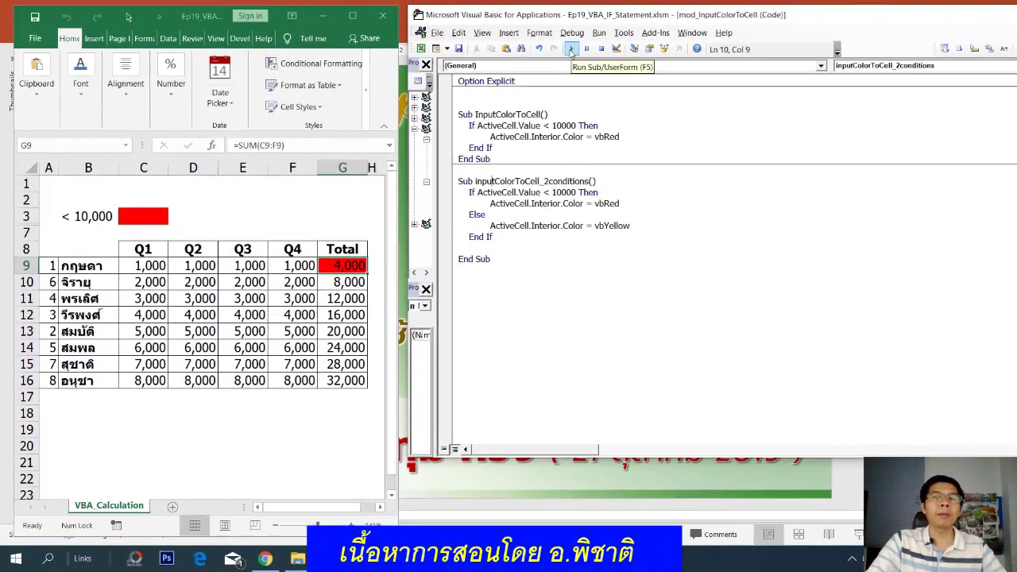
click(570, 49)
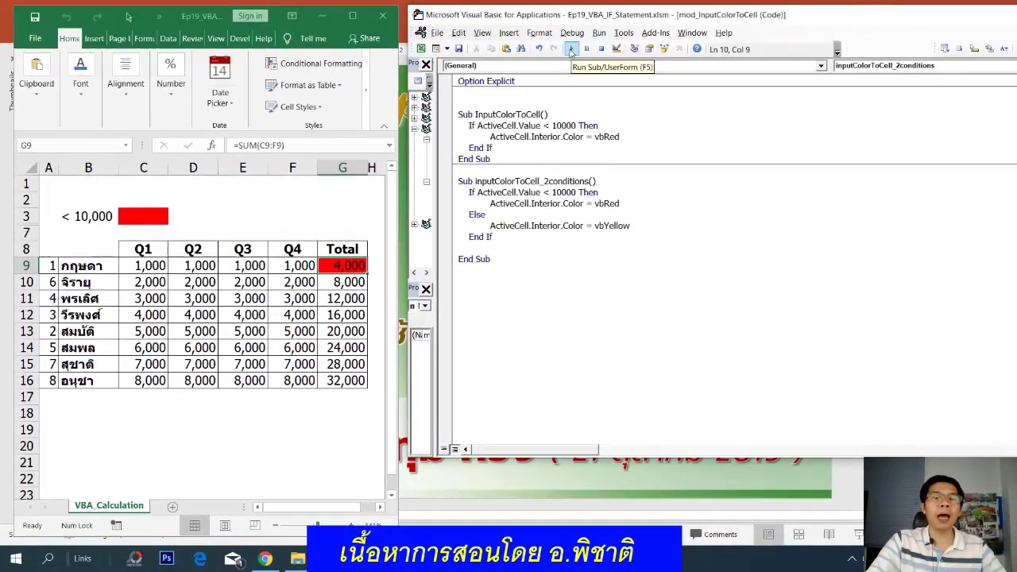
click(349, 280)
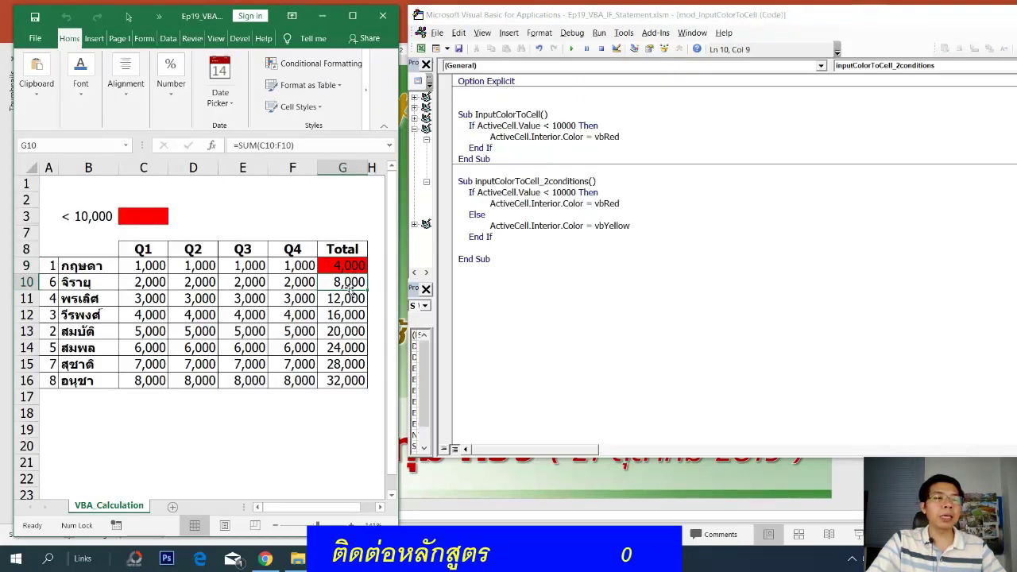
click(505, 204)
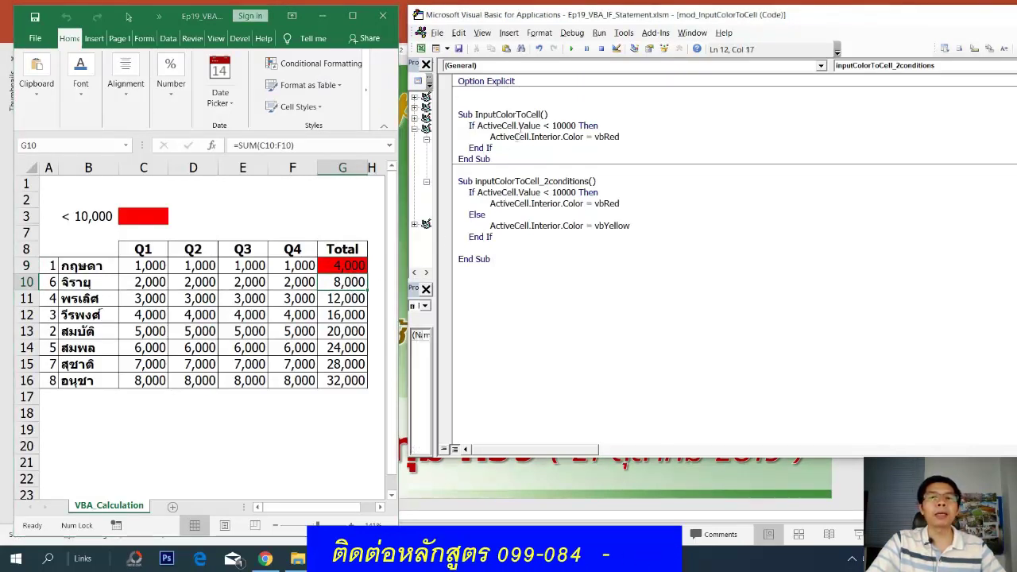
click(570, 49)
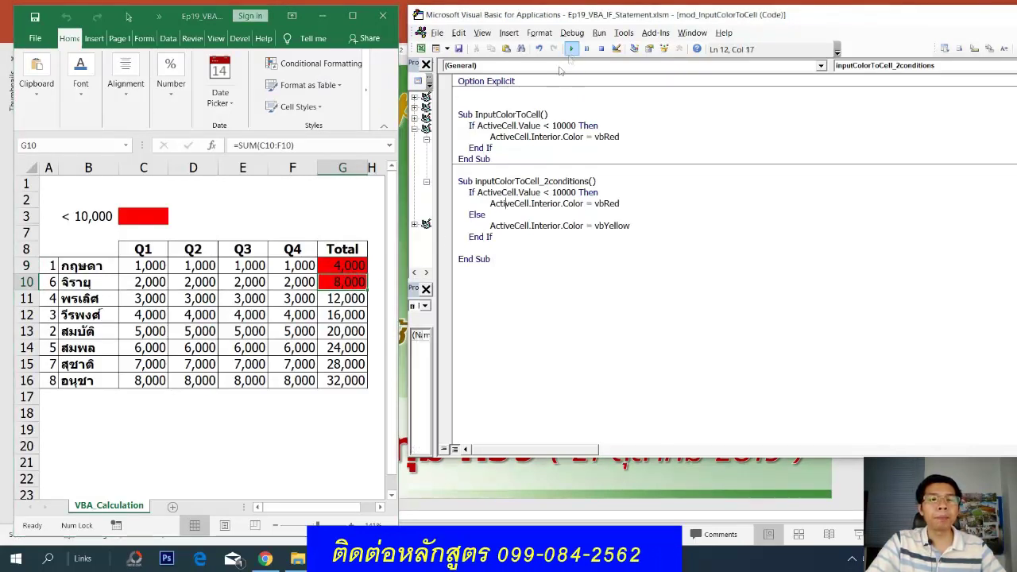
click(355, 301)
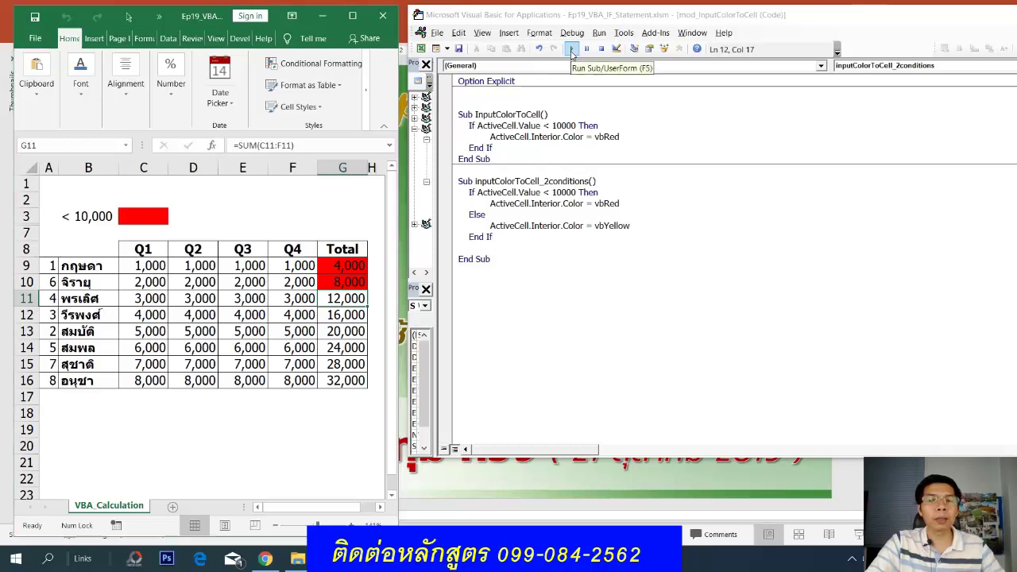
click(572, 50)
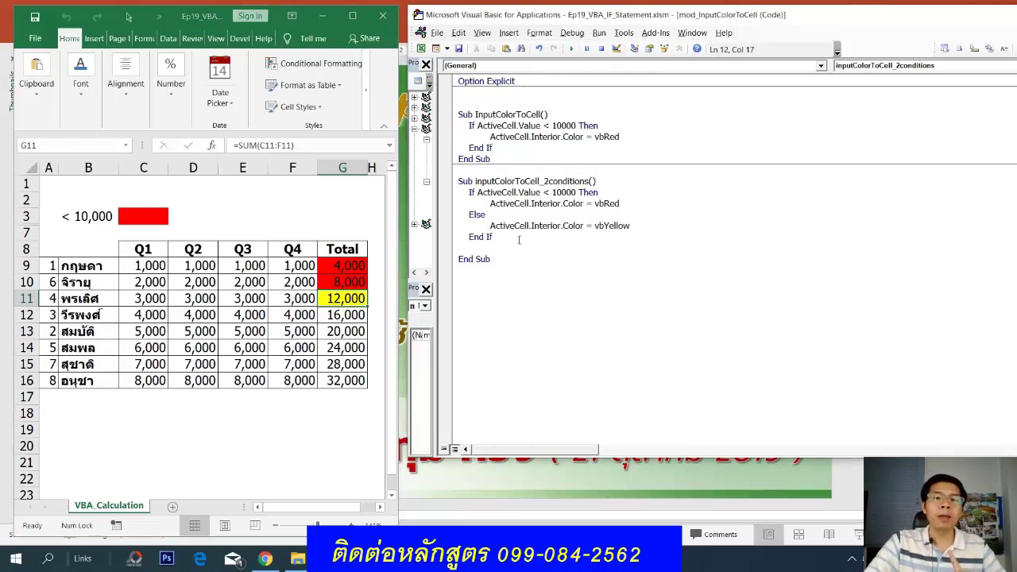
click(509, 181)
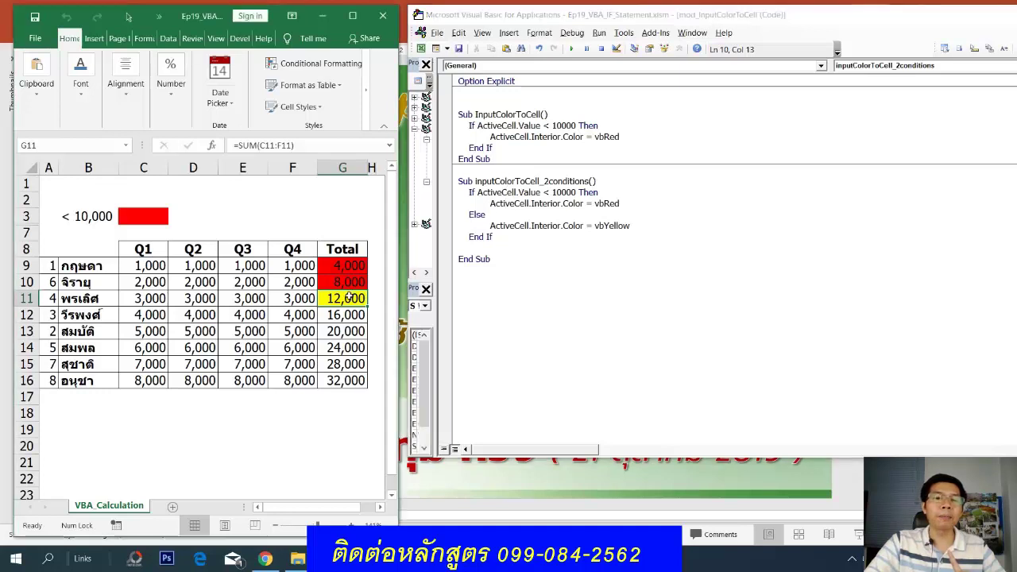
click(494, 191)
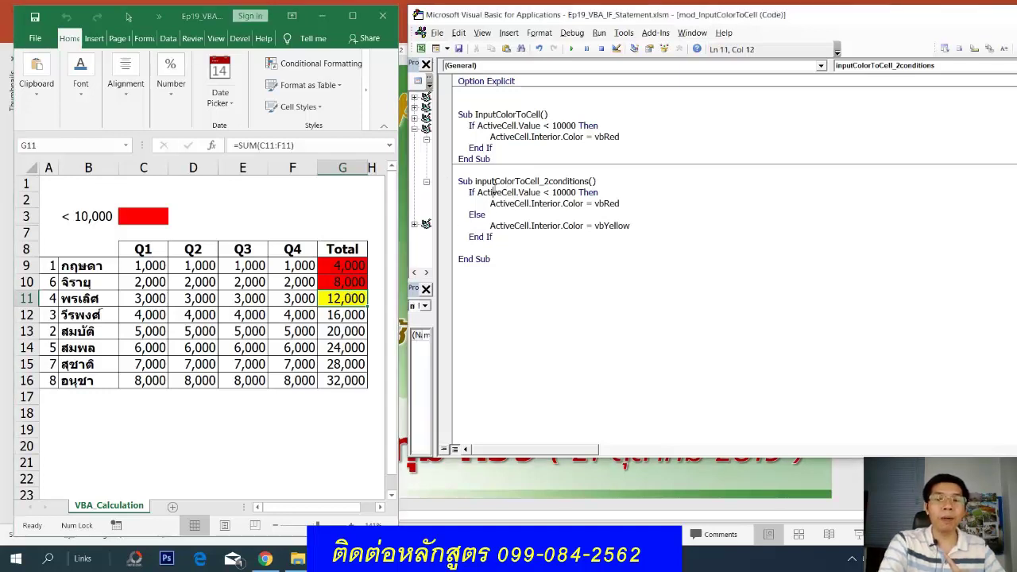
key(F8)
key(F8)
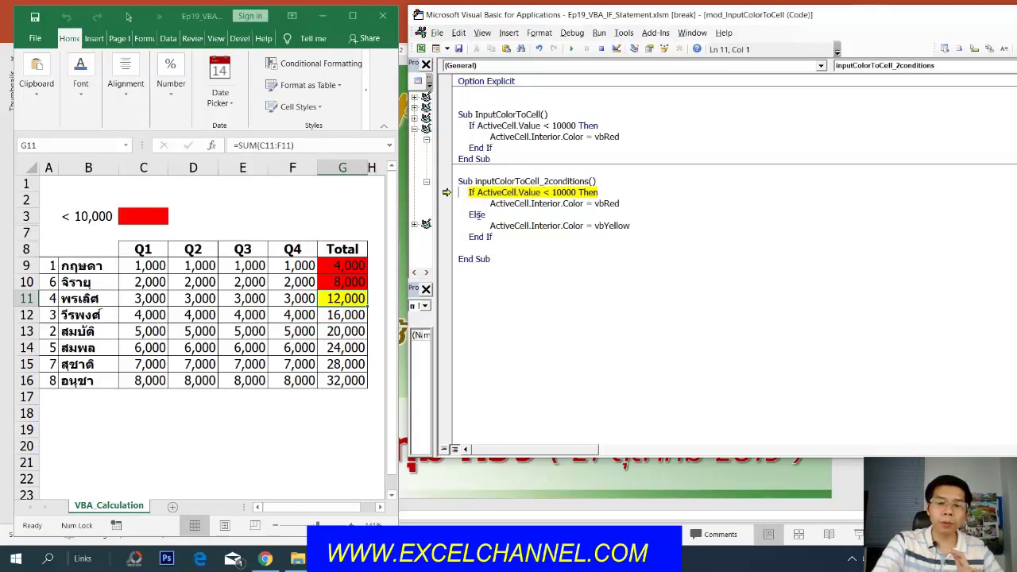
key(F8)
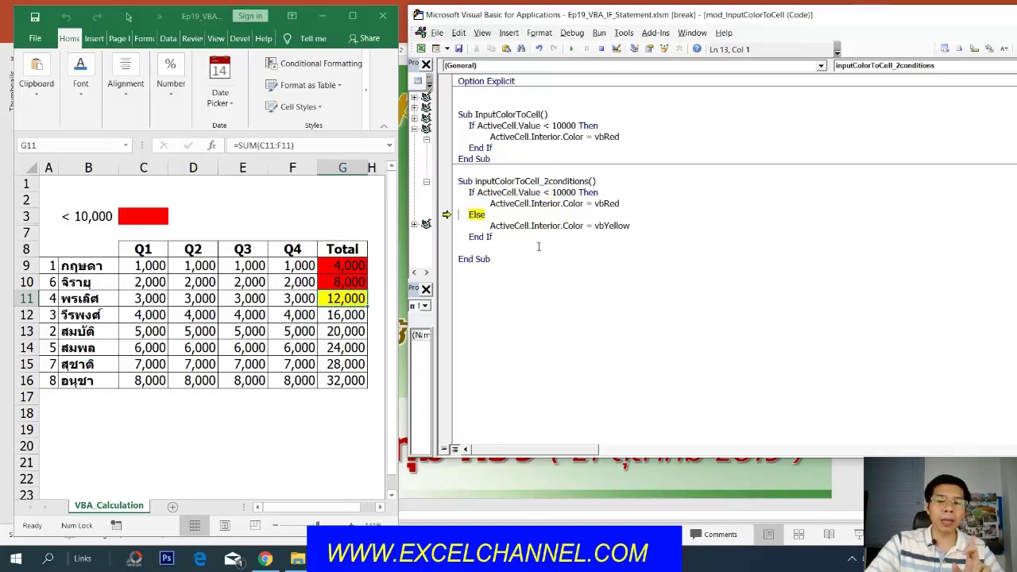
key(F8)
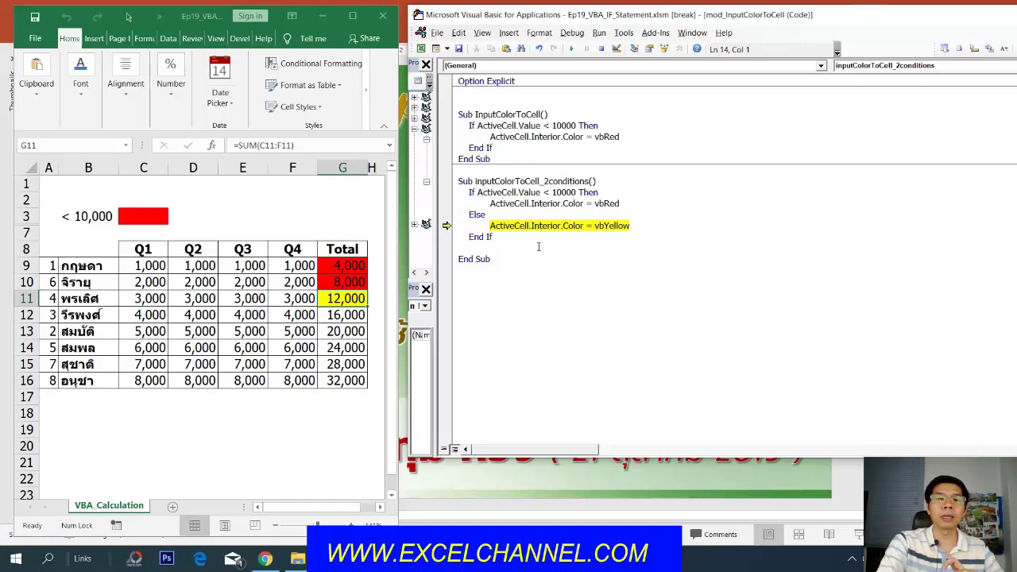
key(F8)
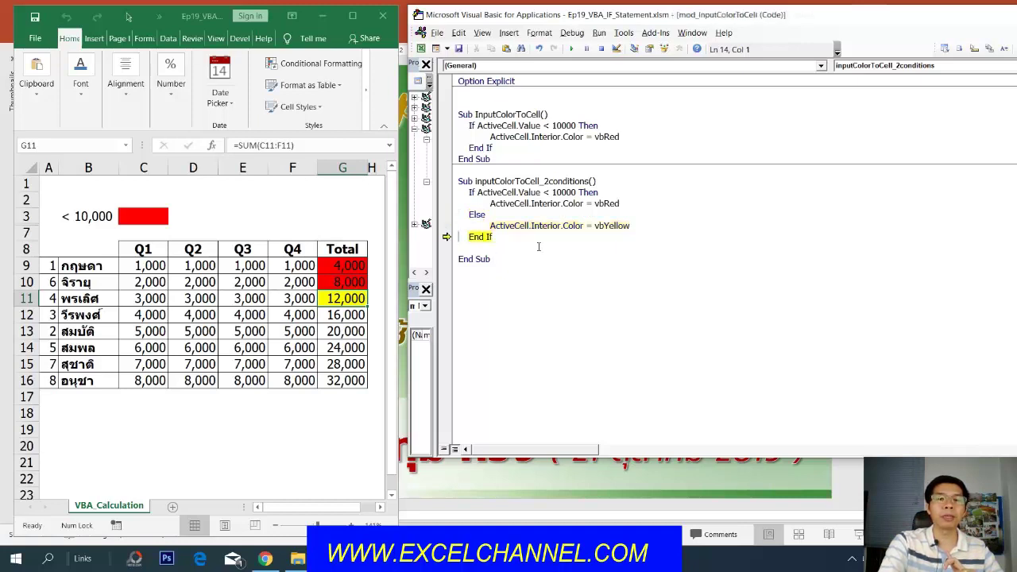
key(F8)
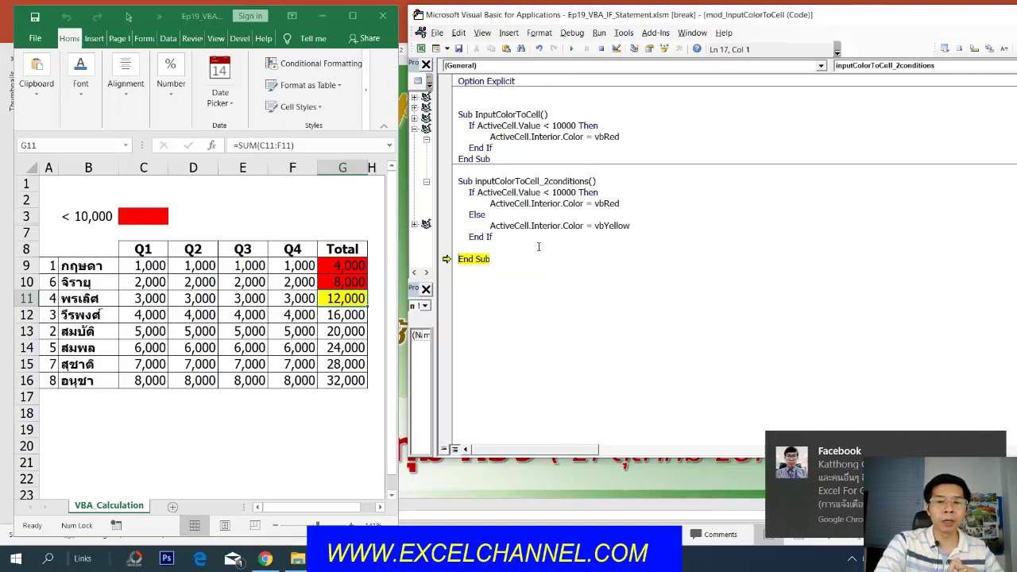
key(F8)
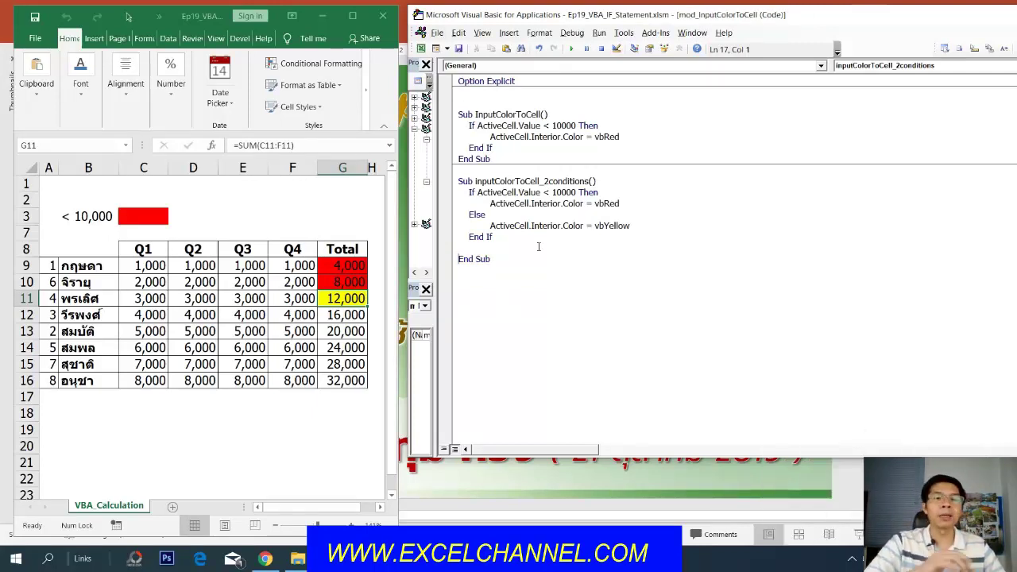
Step: Run the macro with F5 on the 16,000 and 20,000 totals in G12 and G13
click(357, 317)
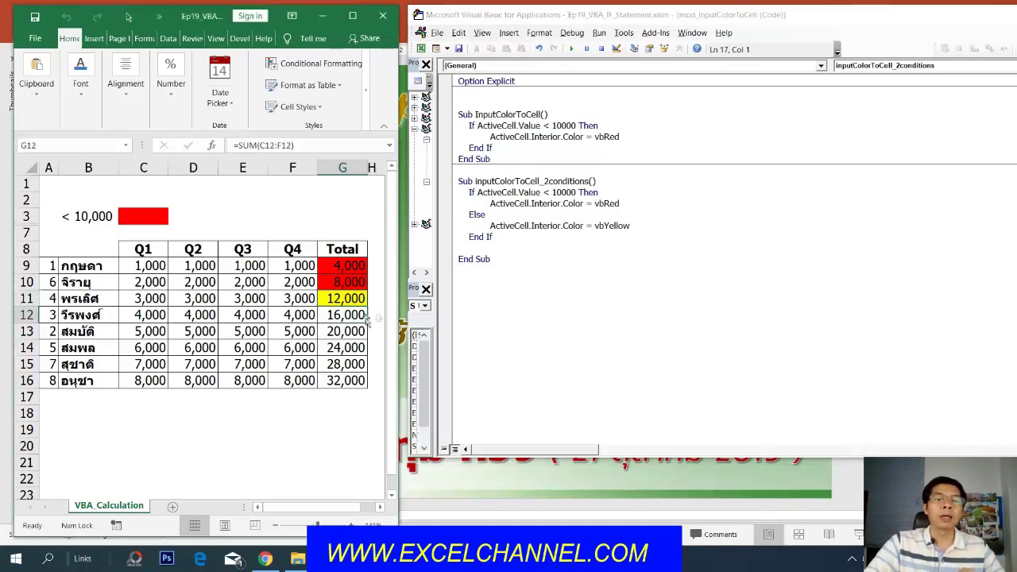
click(607, 301)
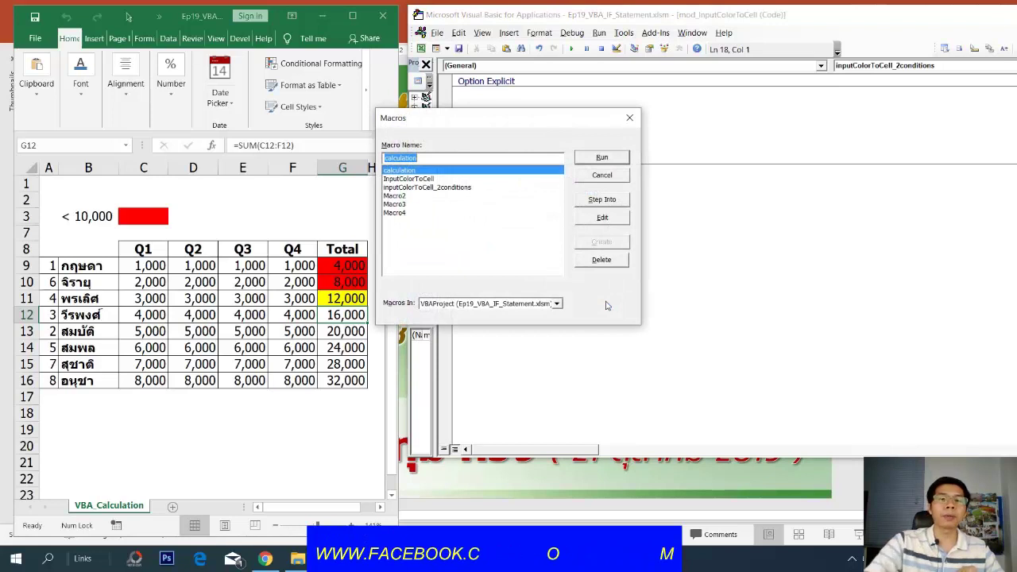
click(625, 178)
click(498, 205)
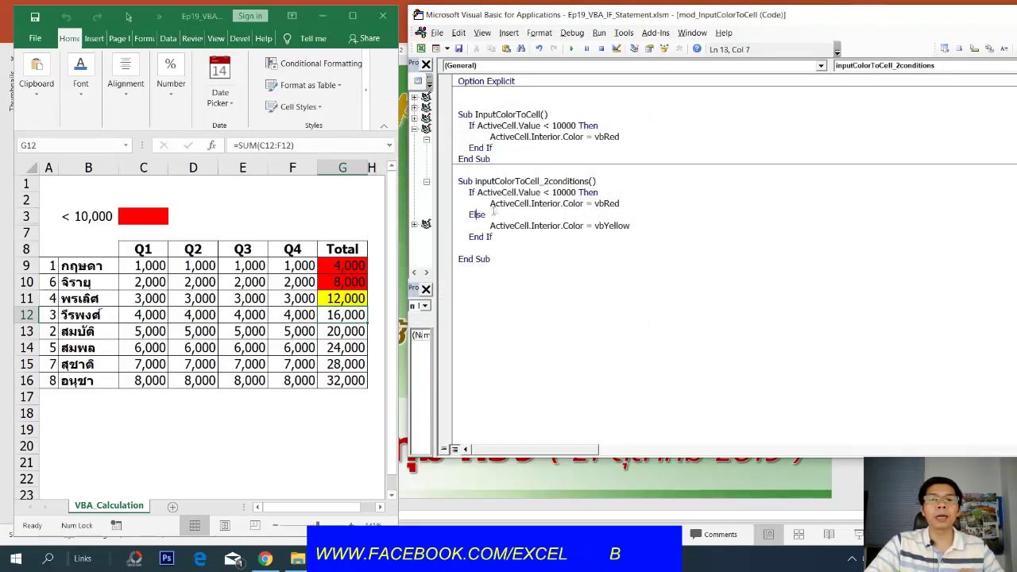
key(F5)
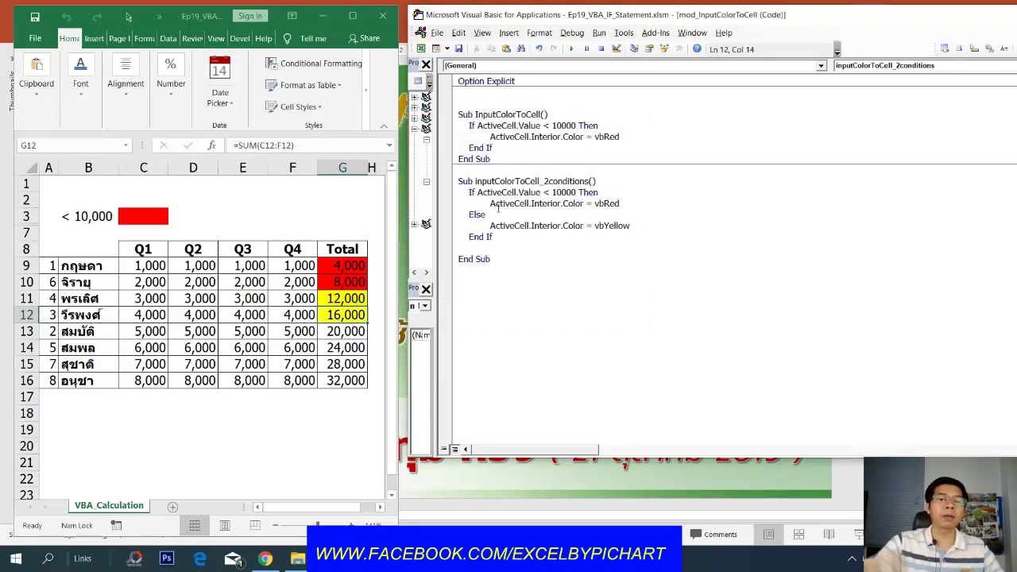
click(347, 333)
click(510, 211)
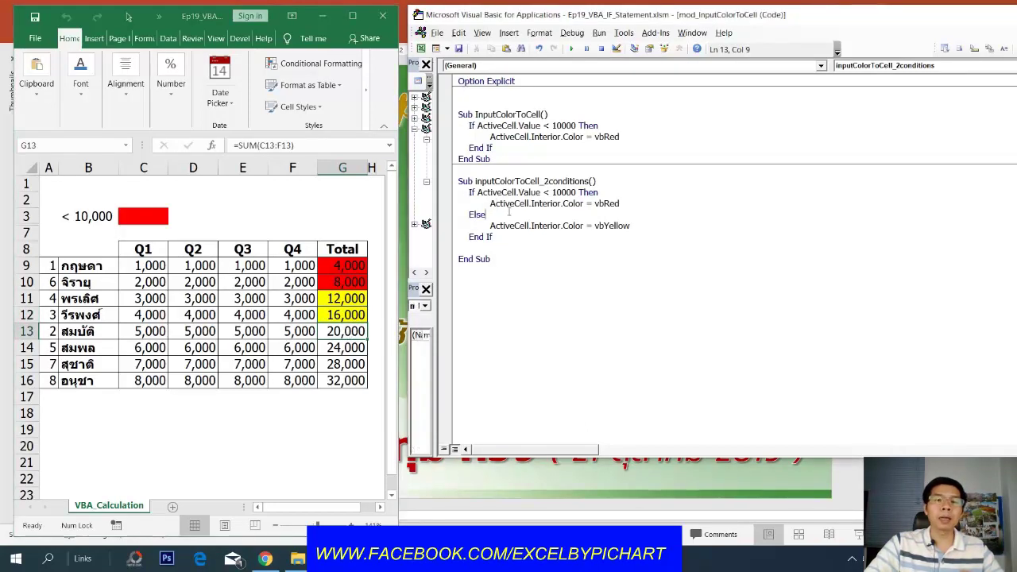
key(F5)
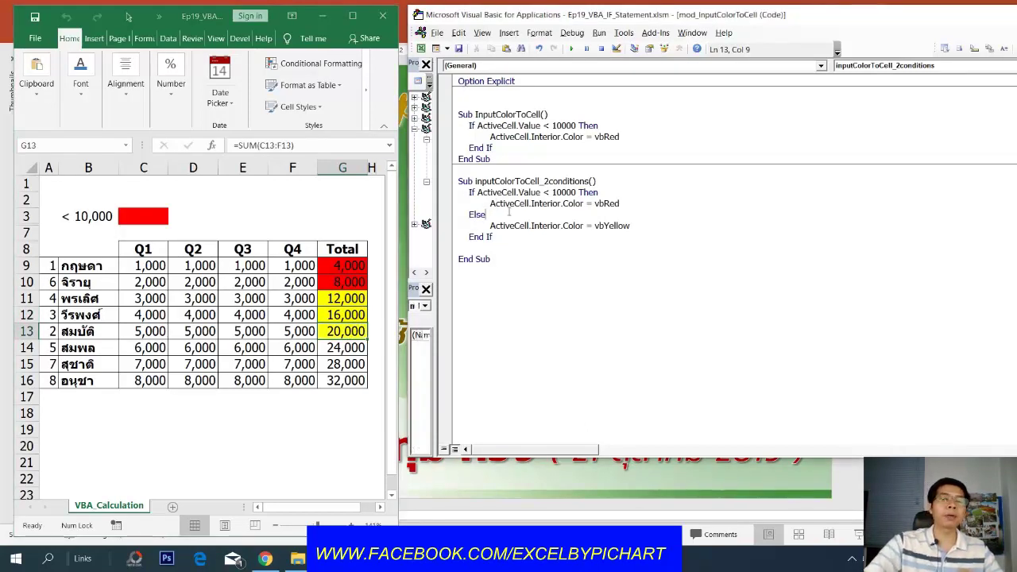
Step: Run the macro on the 24,000, 28,000 and 32,000 totals in G14:G16, colouring them yellow
click(349, 349)
click(515, 192)
key(F5)
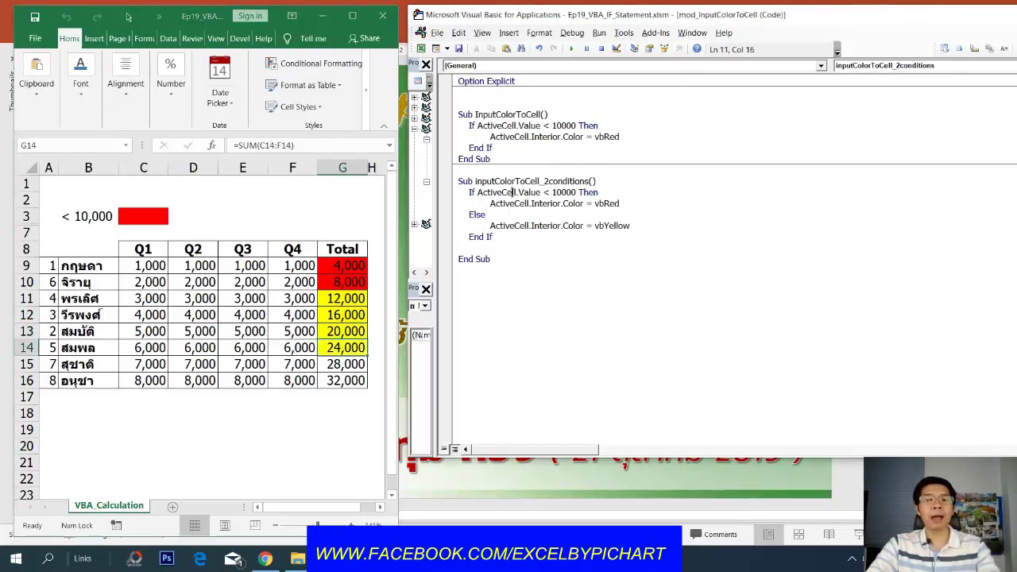
click(350, 364)
click(534, 192)
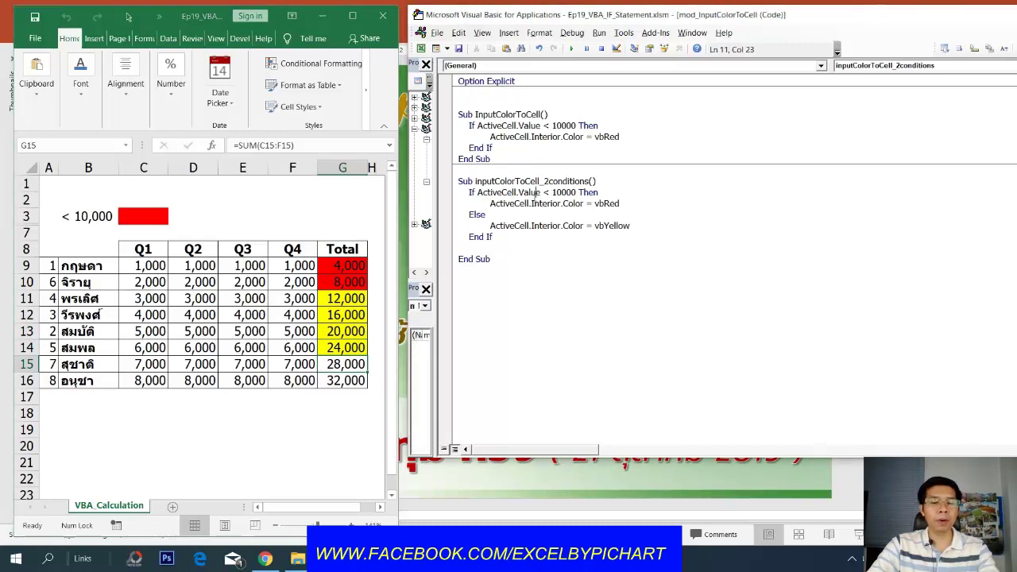
key(F5)
click(347, 380)
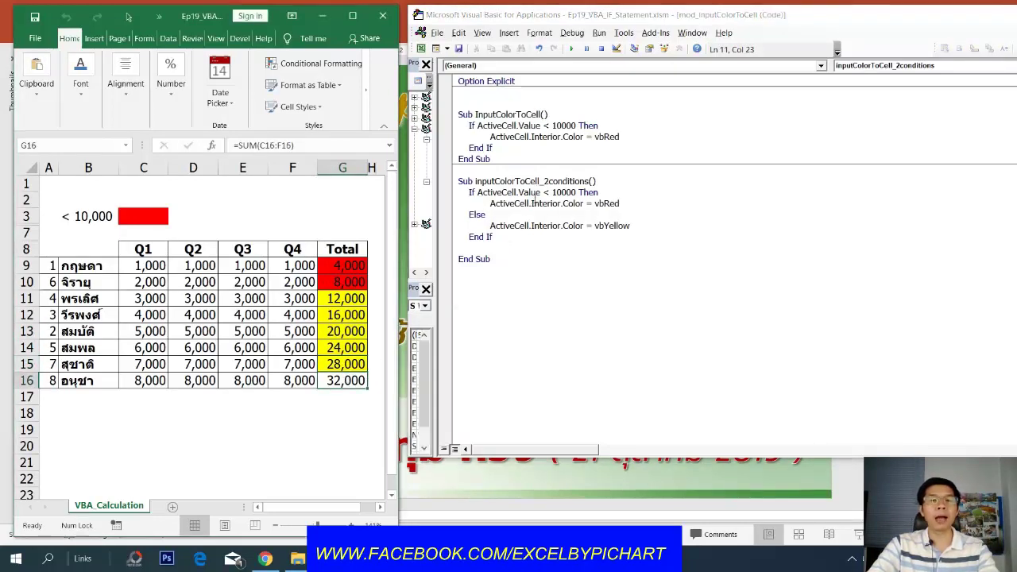
click(539, 192)
key(F5)
click(521, 251)
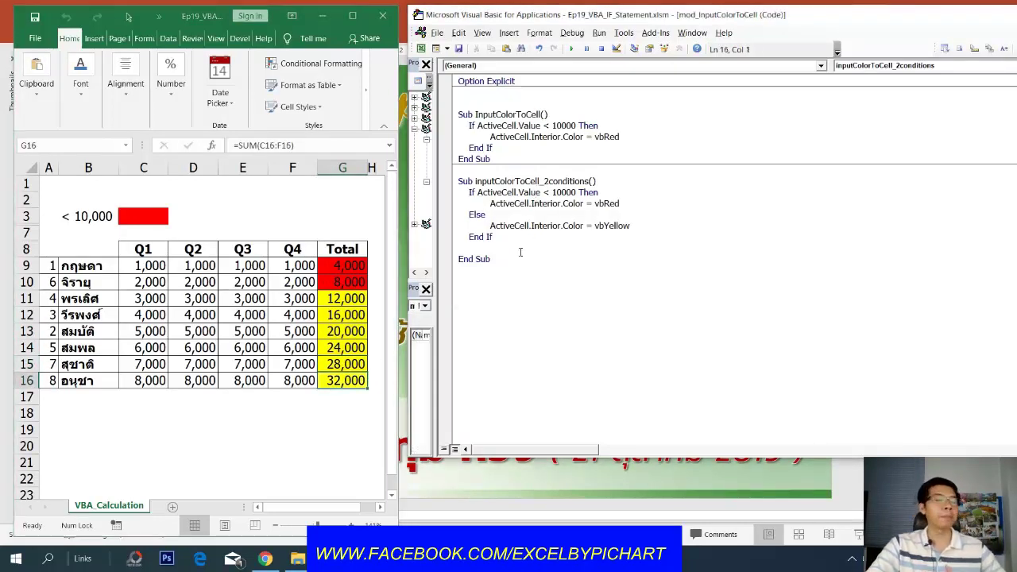
key(Left)
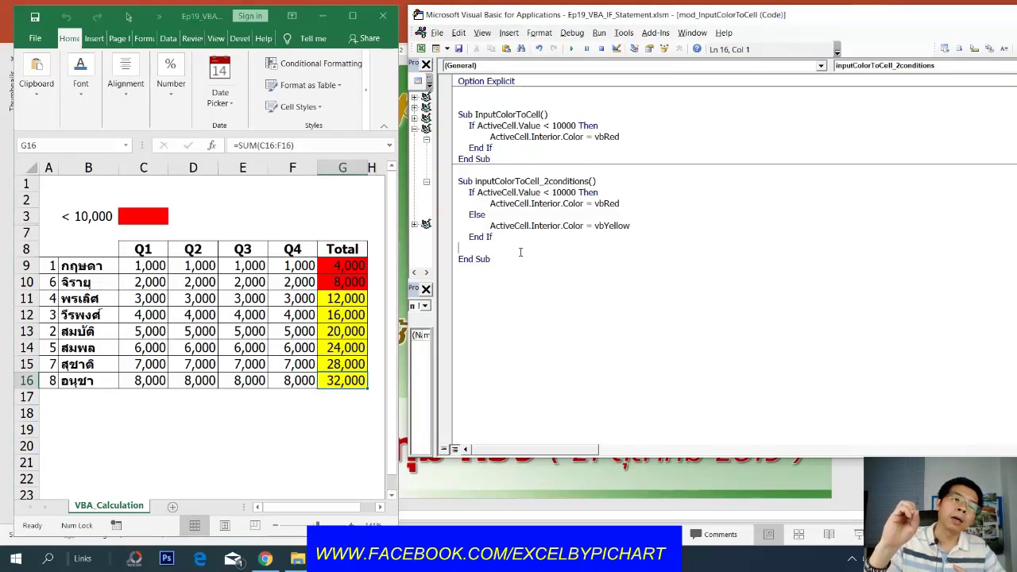
click(354, 270)
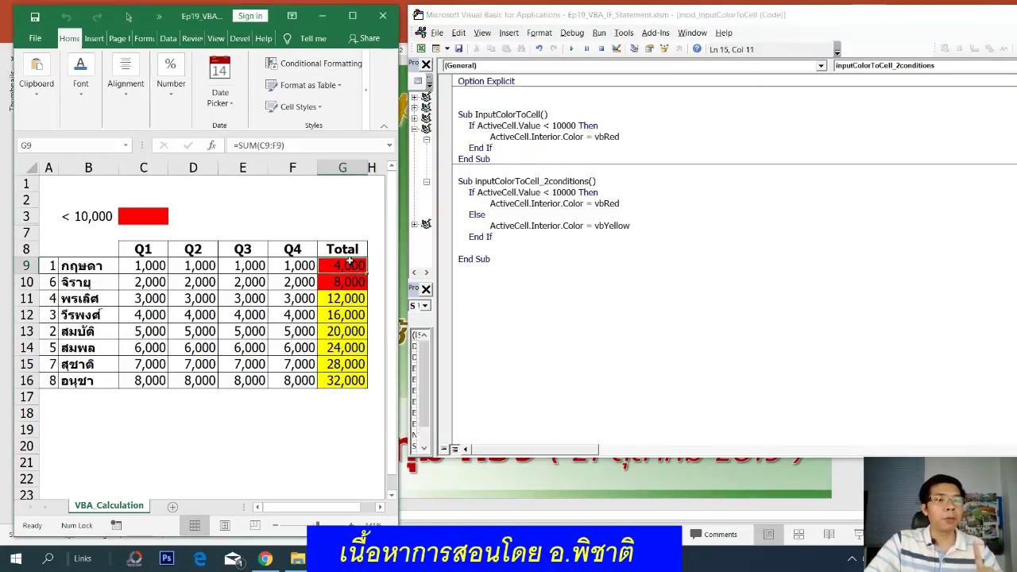
Step: Review the coloured totals in G9:G16, then delete the blank line above End Sub
click(517, 211)
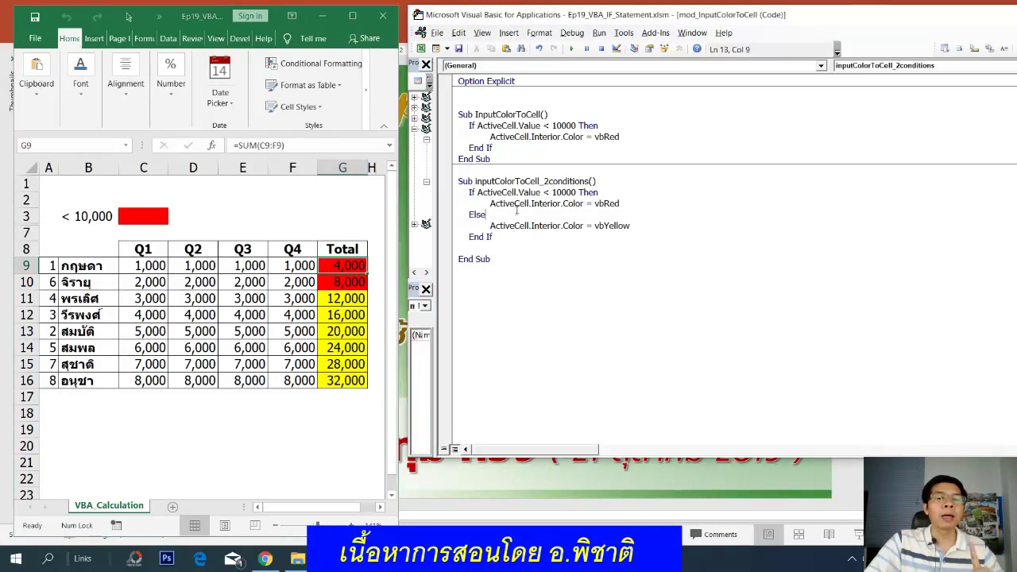
drag(358, 265, 362, 382)
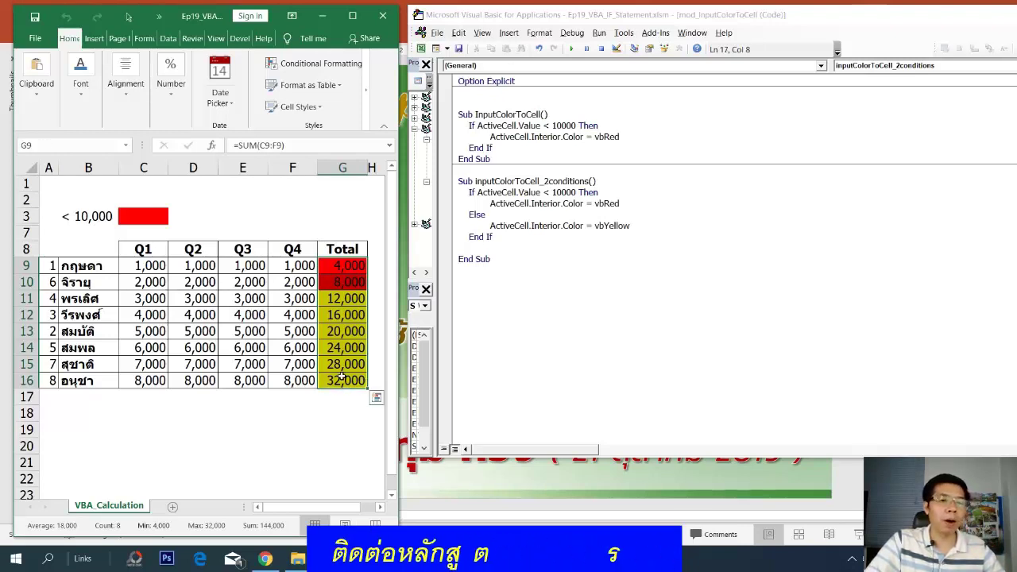
key(Down)
key(Down)
key(Down)
key(Down)
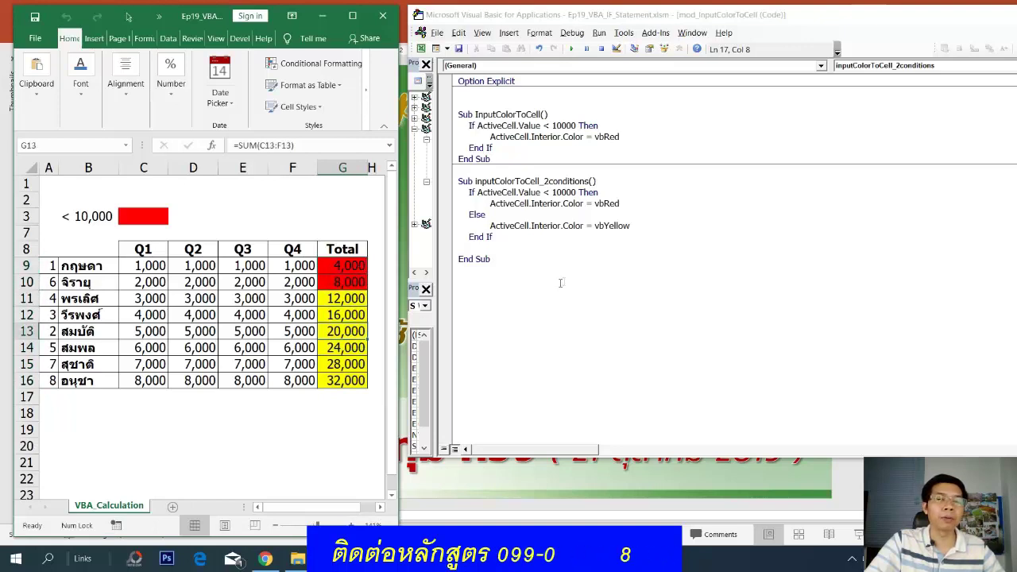
click(578, 262)
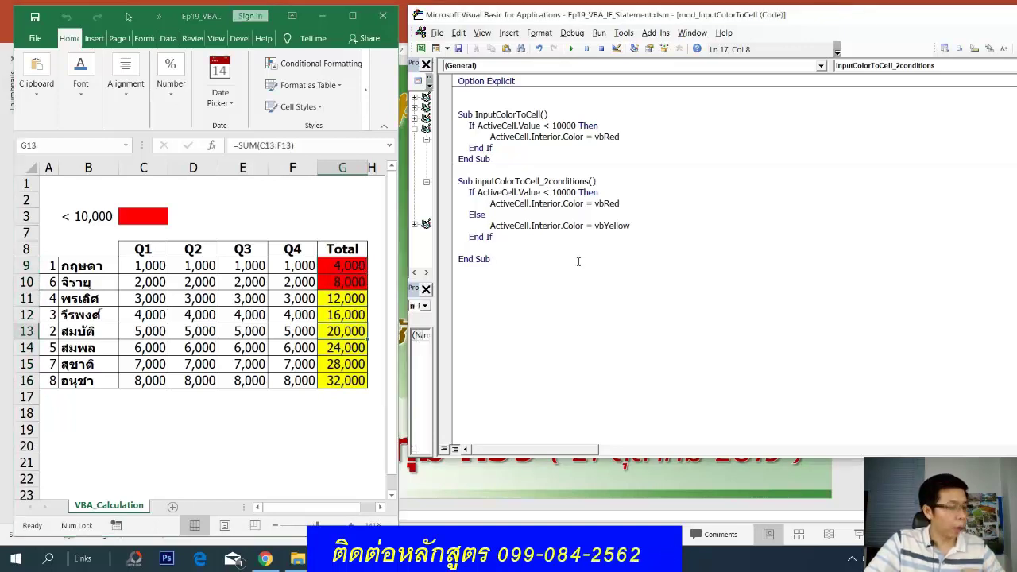
key(Home)
key(BackSpace)
key(End)
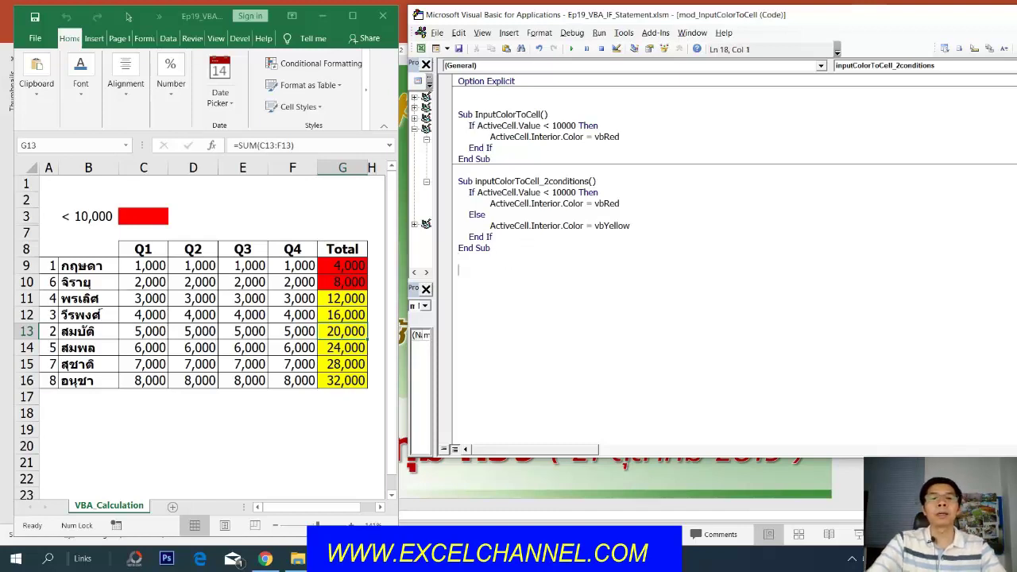
Step: Declare a new Sub inputColorToCell_ManyConditions below the existing macros
text(sub inputColorToCell)
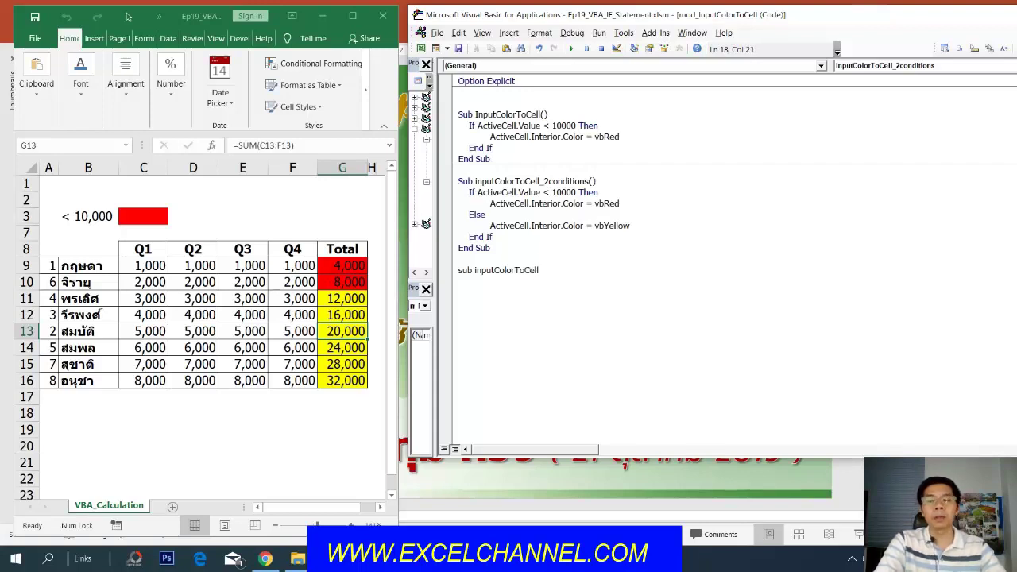
text(_M)
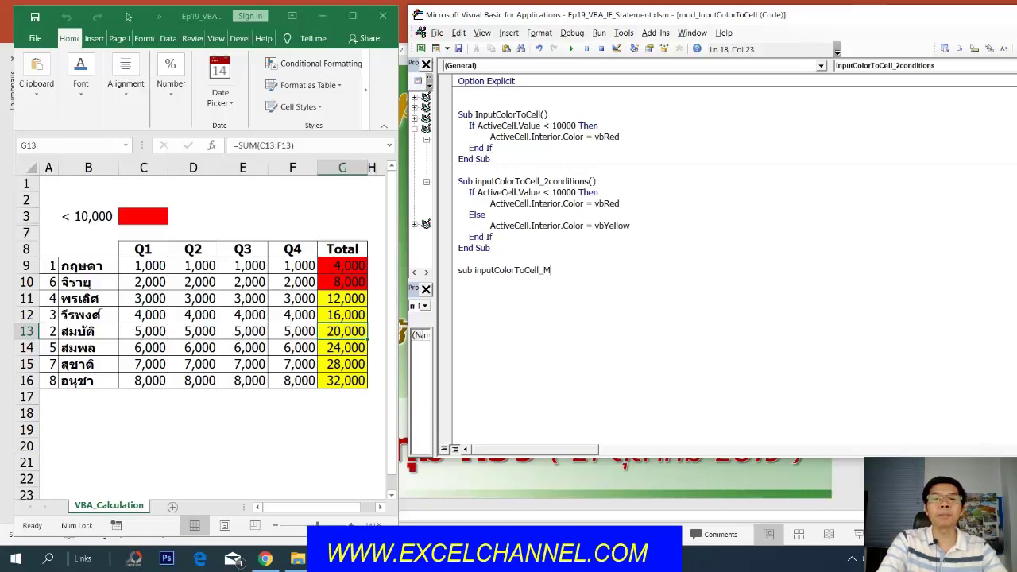
text(anyC)
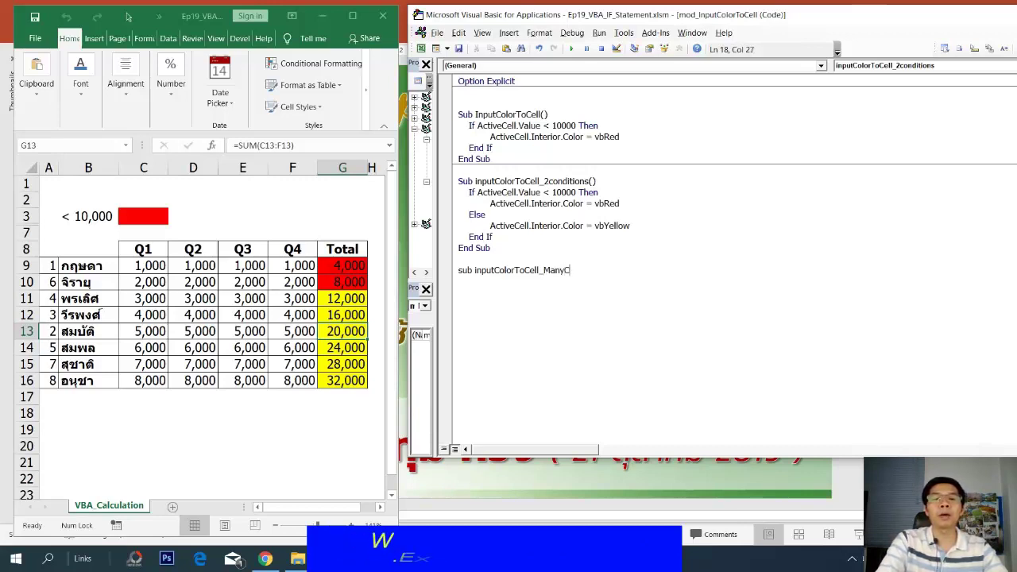
text(ondition)
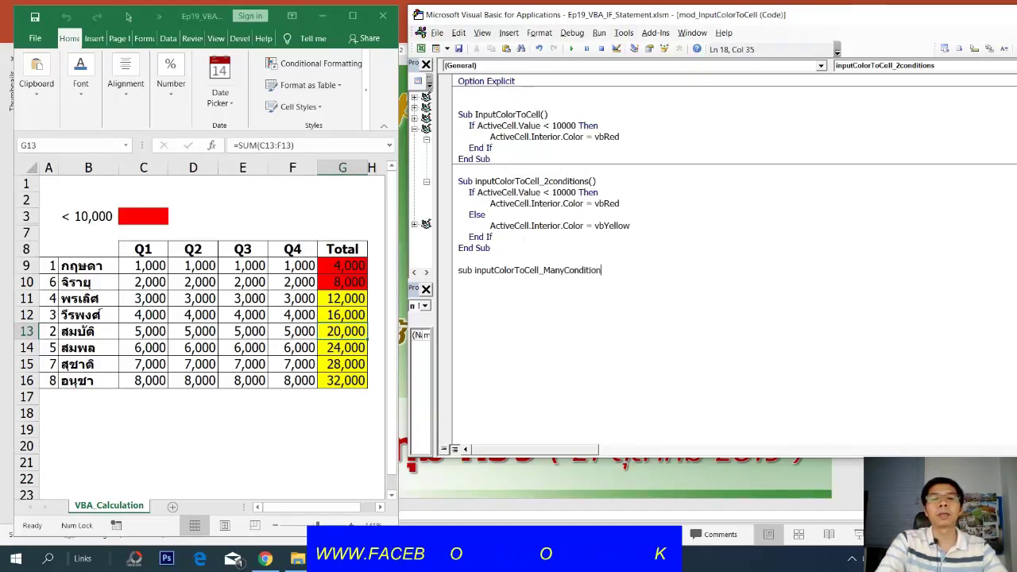
text(s)
key(Return)
key(Return)
key(Return)
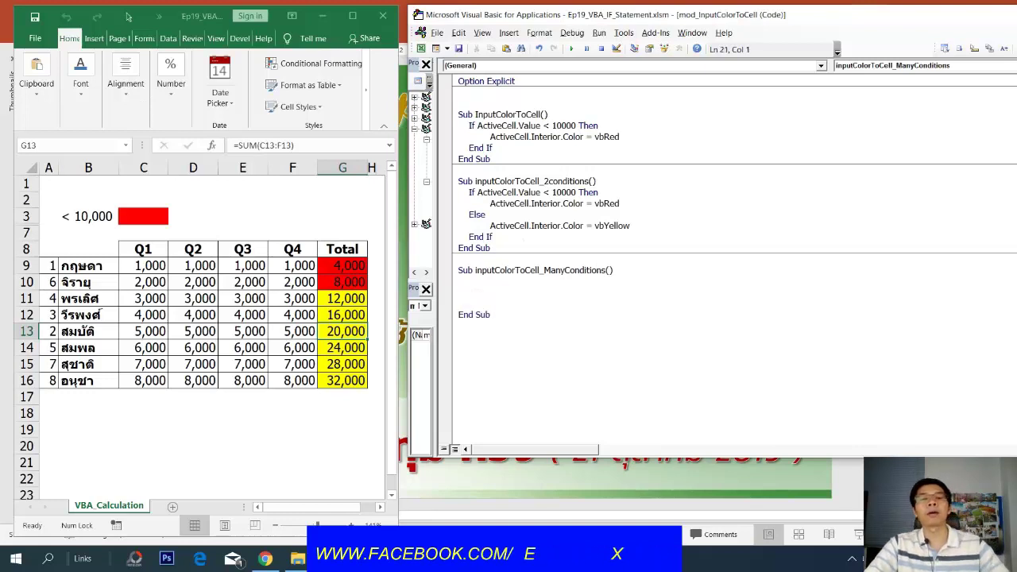
click(470, 285)
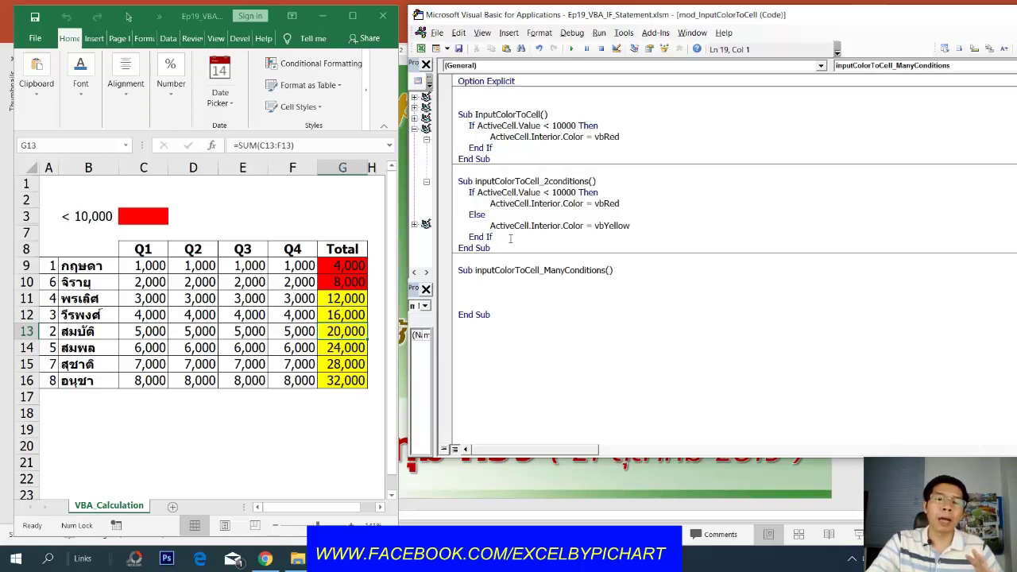
Step: Copy the two-condition If…Else…End If block and paste it into the ManyConditions sub
drag(510, 238, 433, 193)
key(ctrl+c)
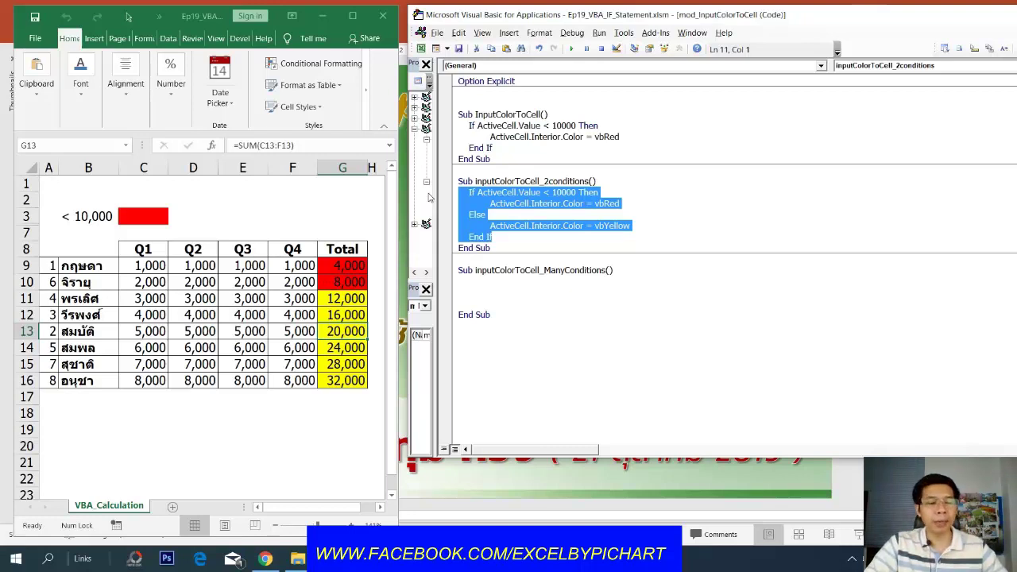
click(500, 226)
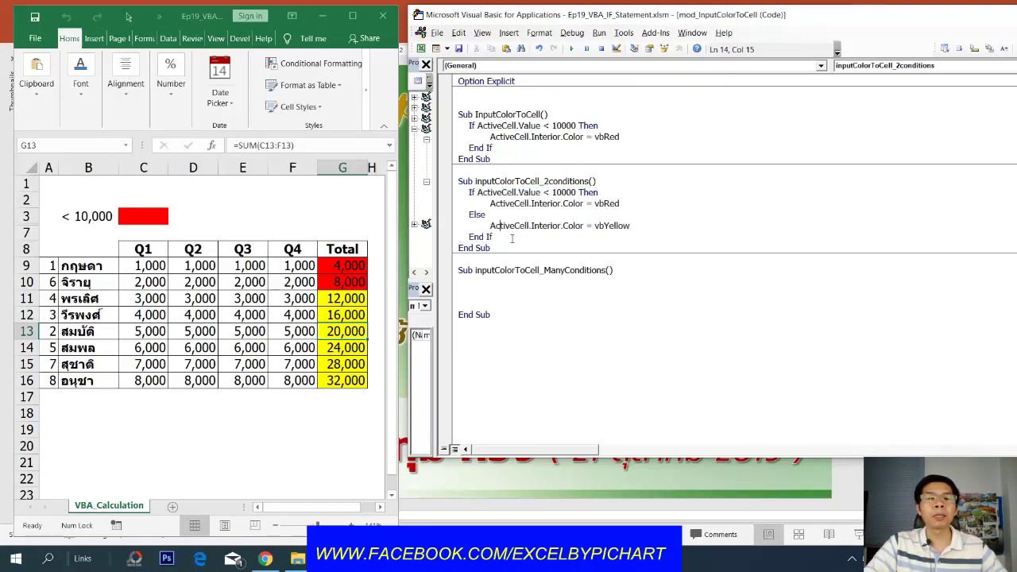
drag(511, 237, 445, 199)
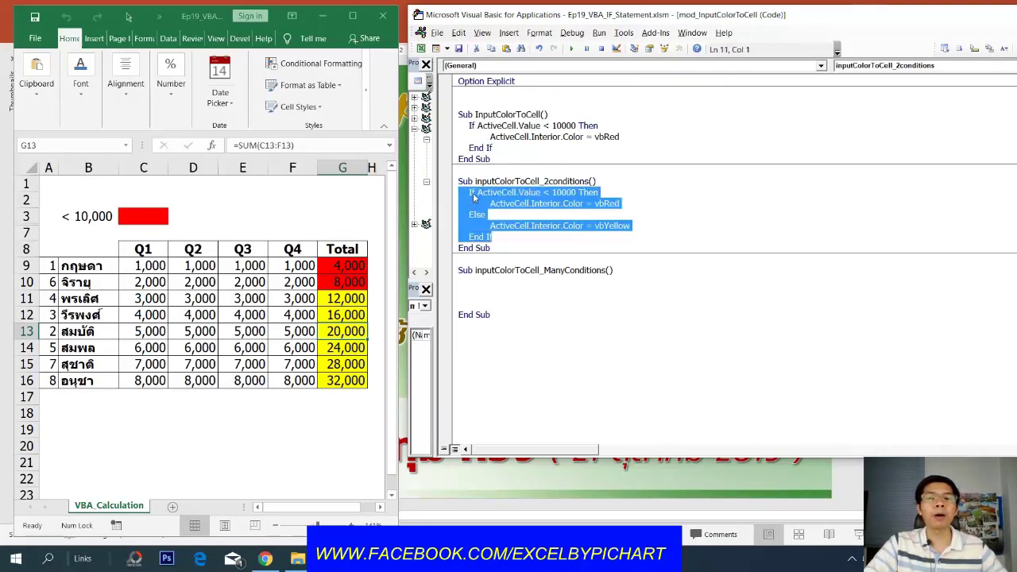
right_click(586, 193)
click(608, 218)
click(467, 290)
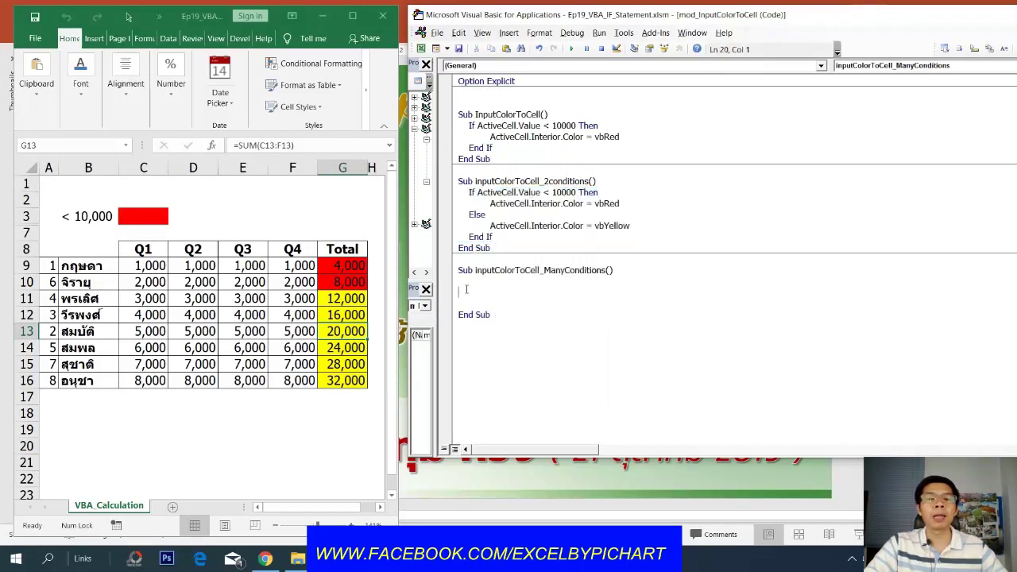
key(ctrl+v)
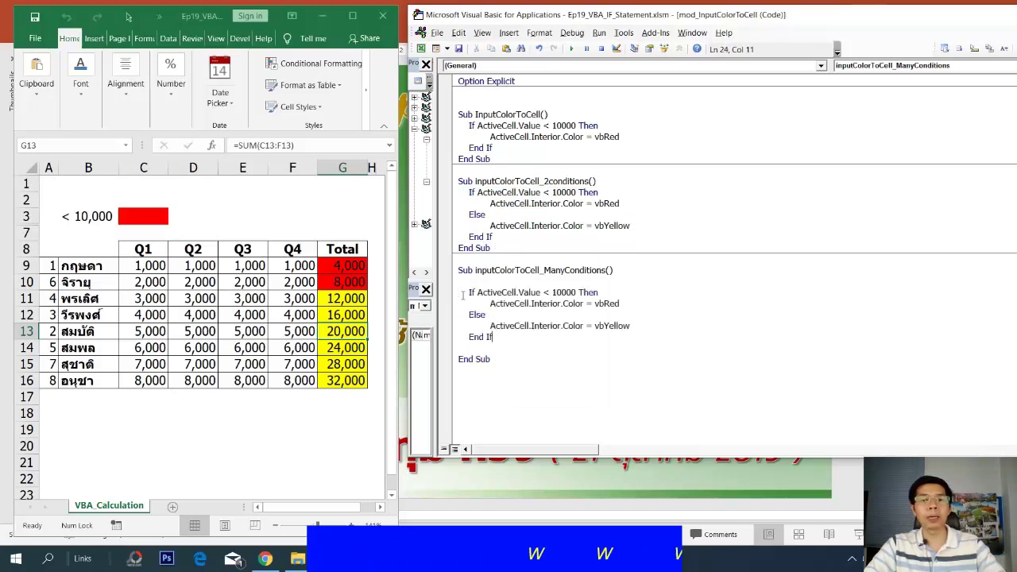
click(529, 315)
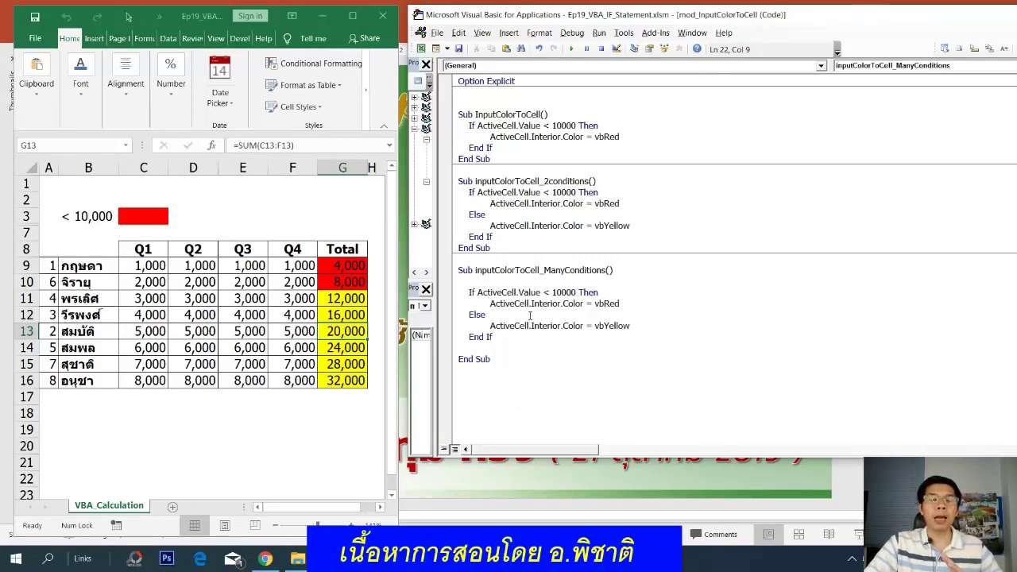
Step: Unhide the hidden legend rows 4–6 by selecting rows 3 to 7
click(296, 197)
drag(26, 216, 23, 233)
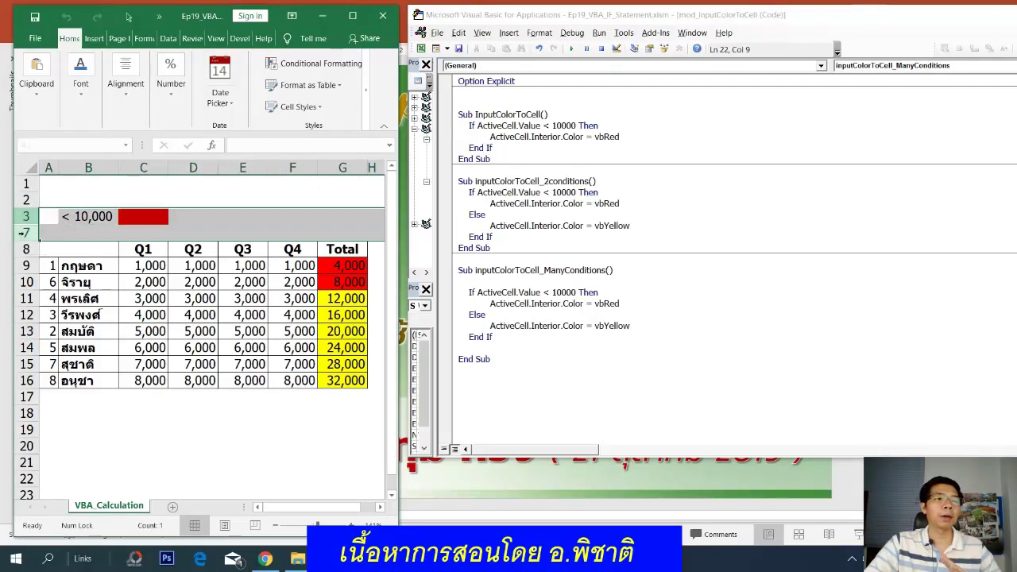
right_click(22, 233)
click(60, 424)
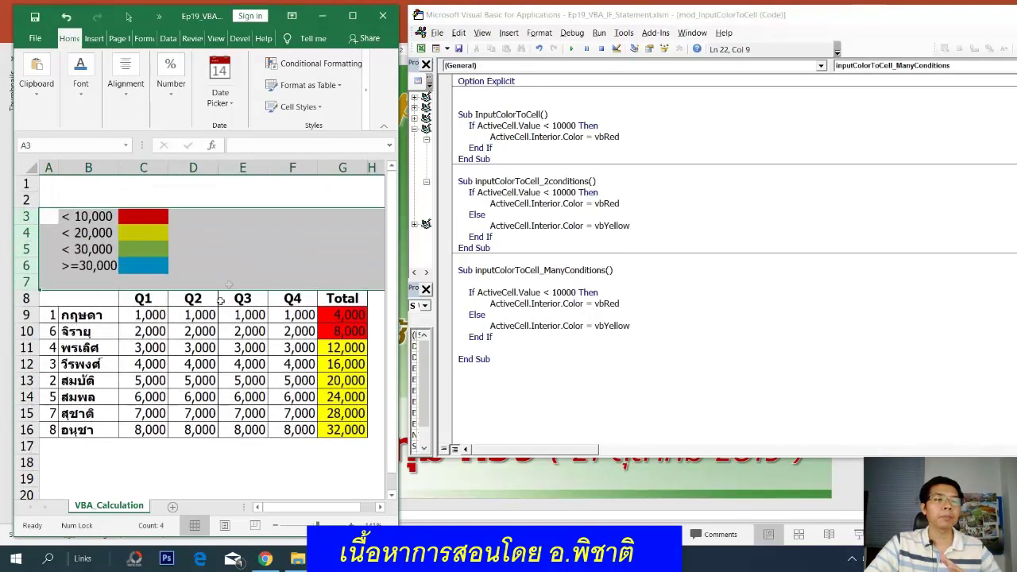
click(260, 245)
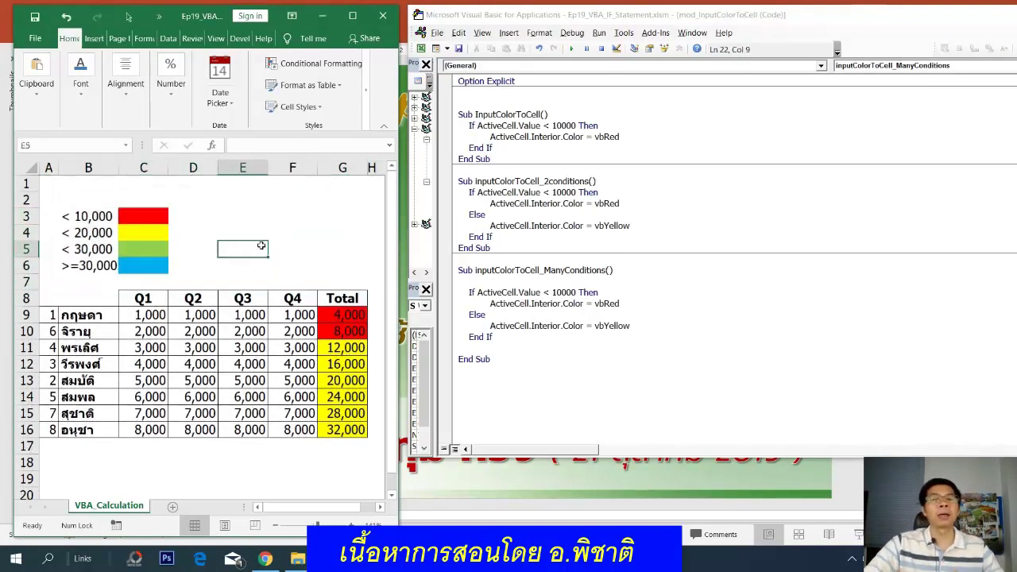
click(576, 326)
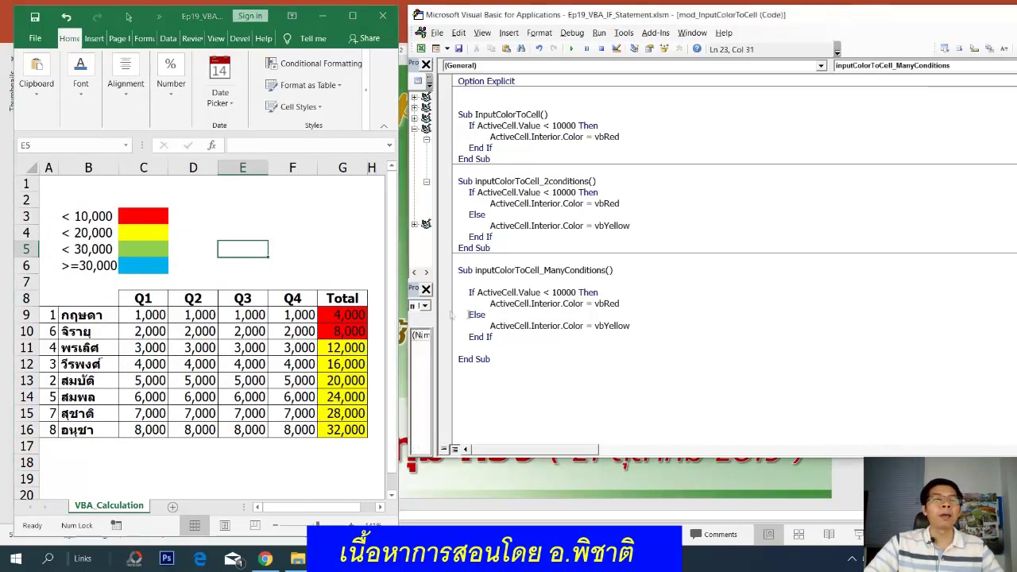
Step: Go through the legend: < 10,000 red, < 20,000 yellow, < 30,000 green, >=30,000 blue, then select G9
click(95, 217)
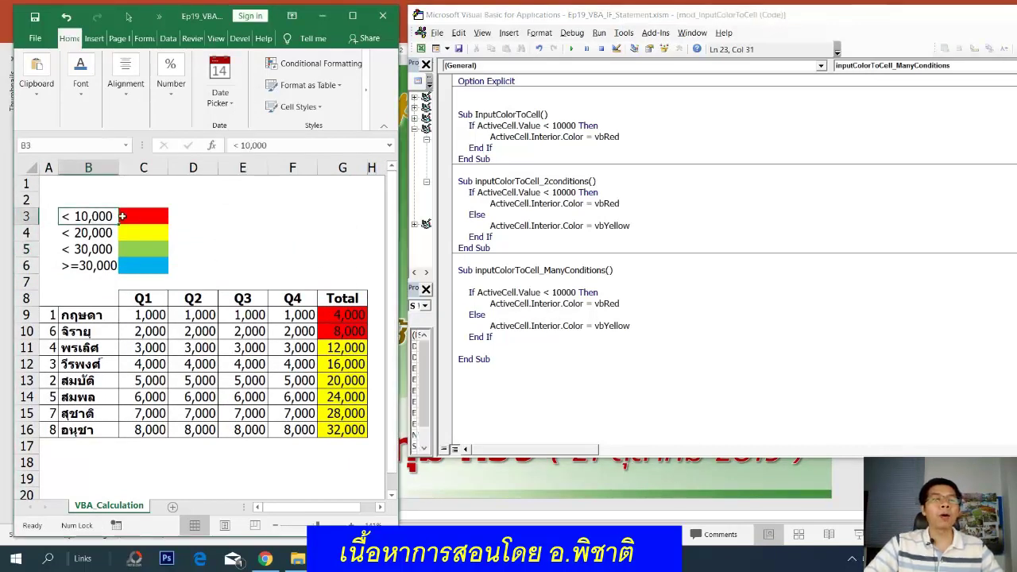
click(123, 216)
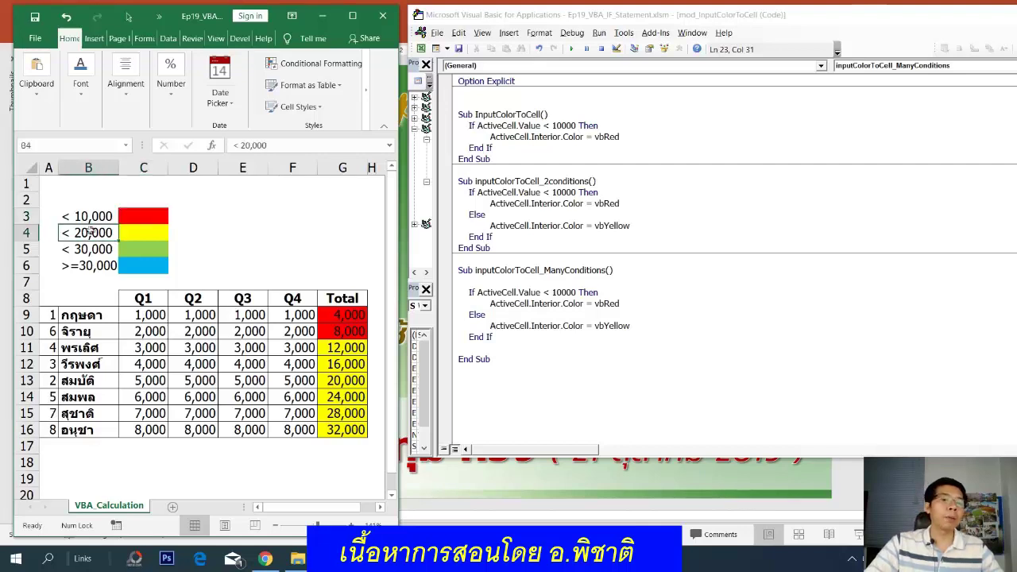
click(91, 231)
click(127, 232)
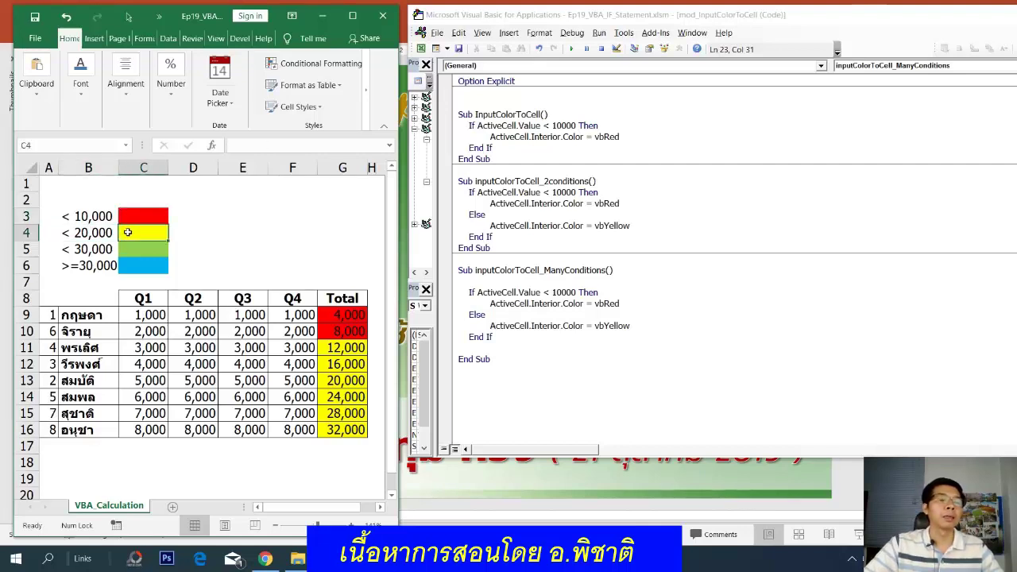
click(94, 232)
click(98, 249)
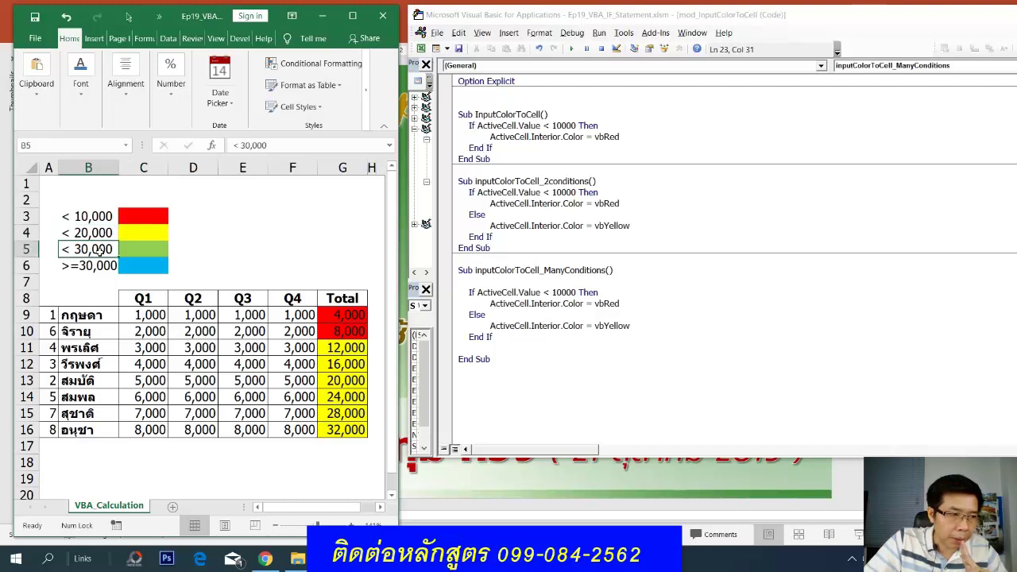
click(133, 251)
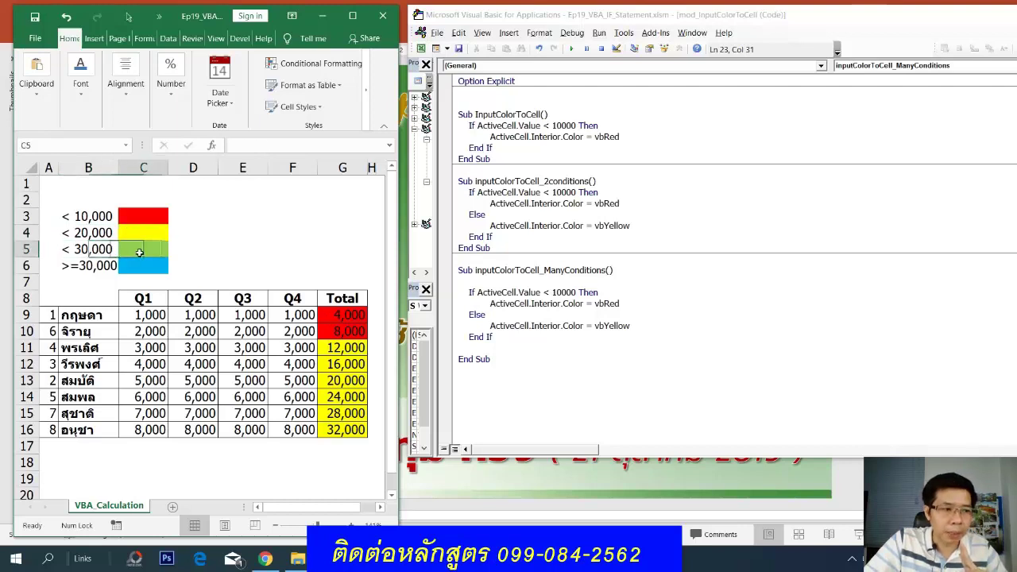
click(102, 268)
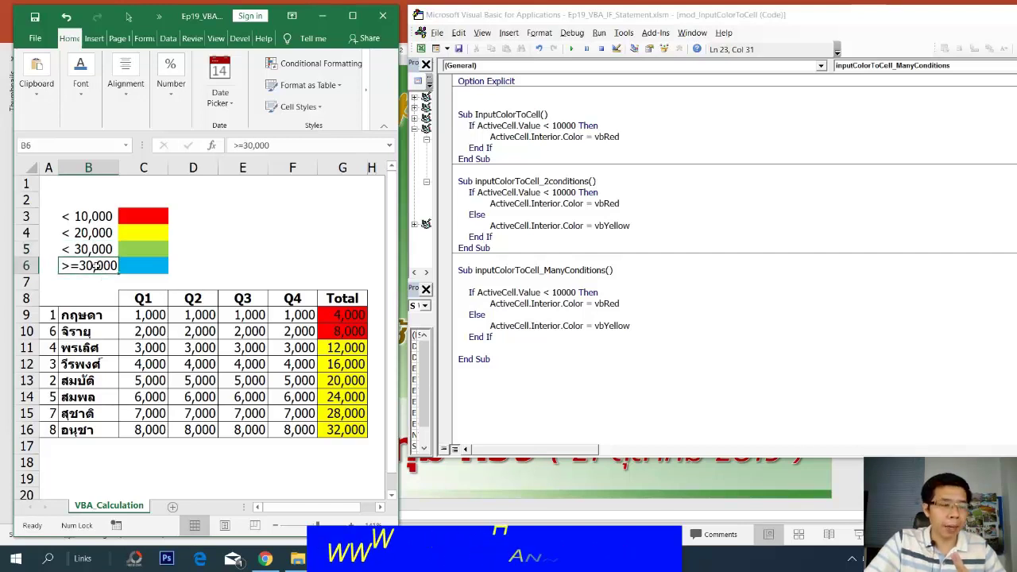
click(137, 268)
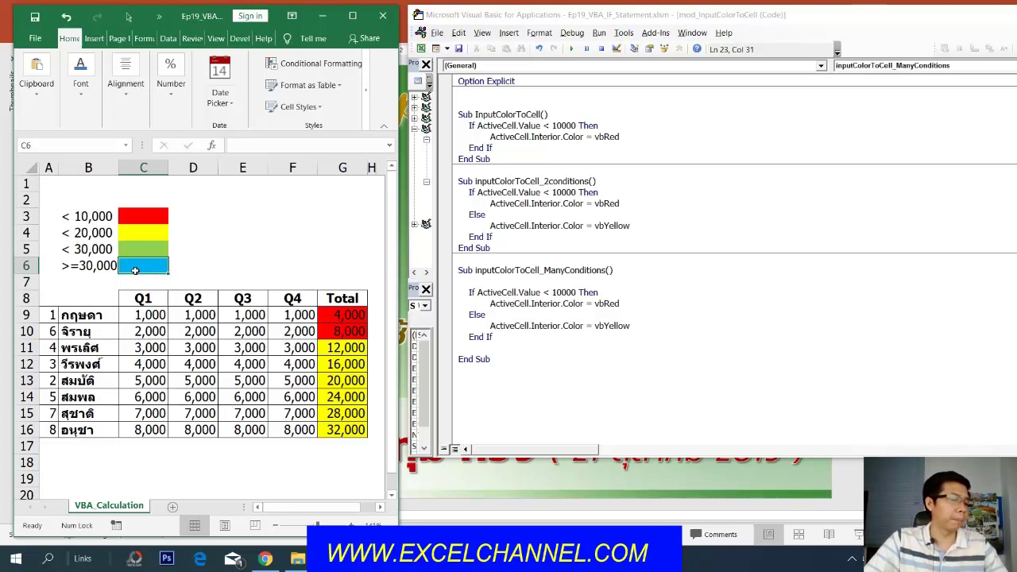
drag(135, 271, 88, 216)
click(341, 315)
click(554, 294)
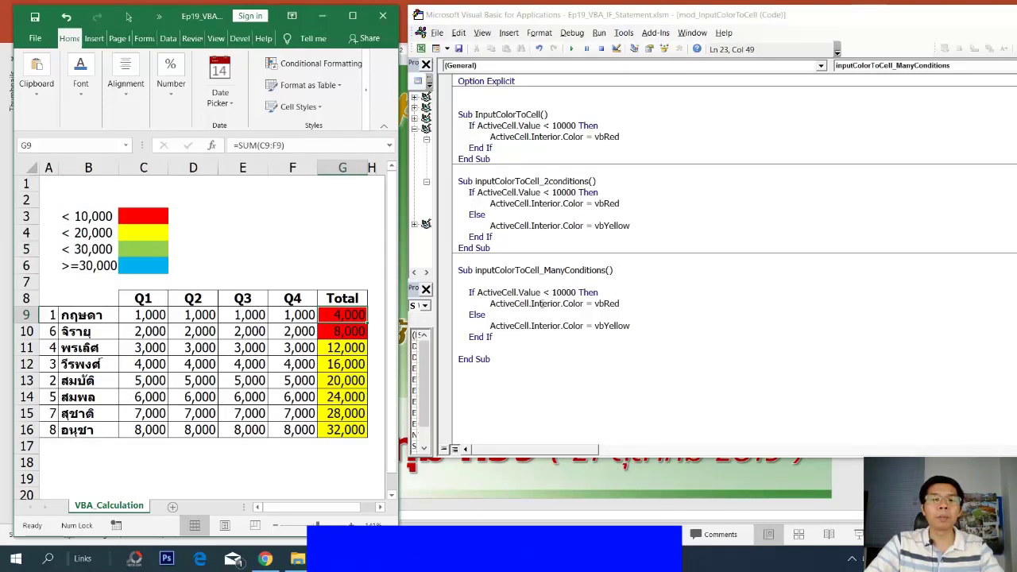
Step: Insert an outdented line after the vbRed branch and start typing the ElseIf ActiveCell.Value < 20000 Then condition
click(631, 304)
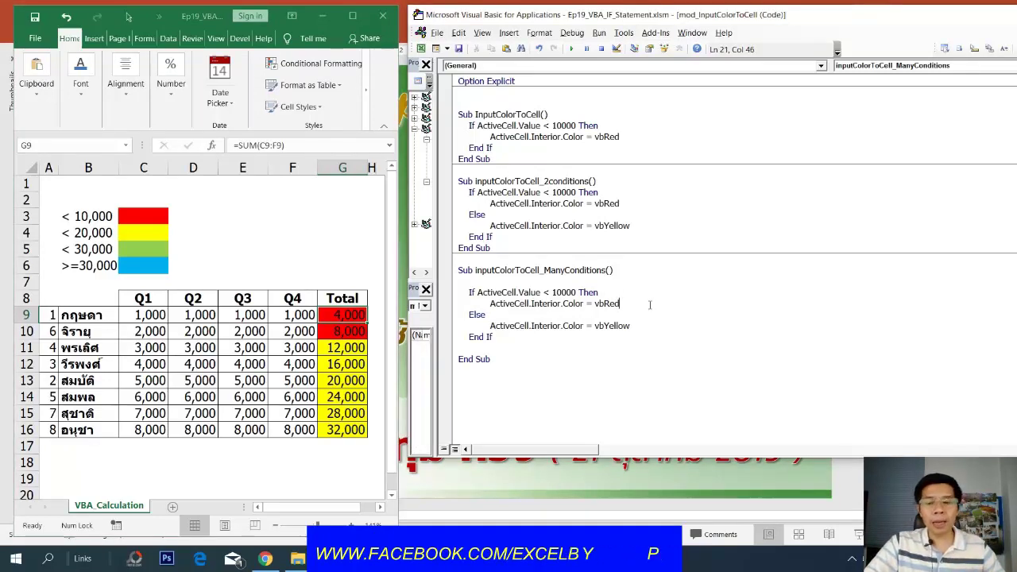
key(Return)
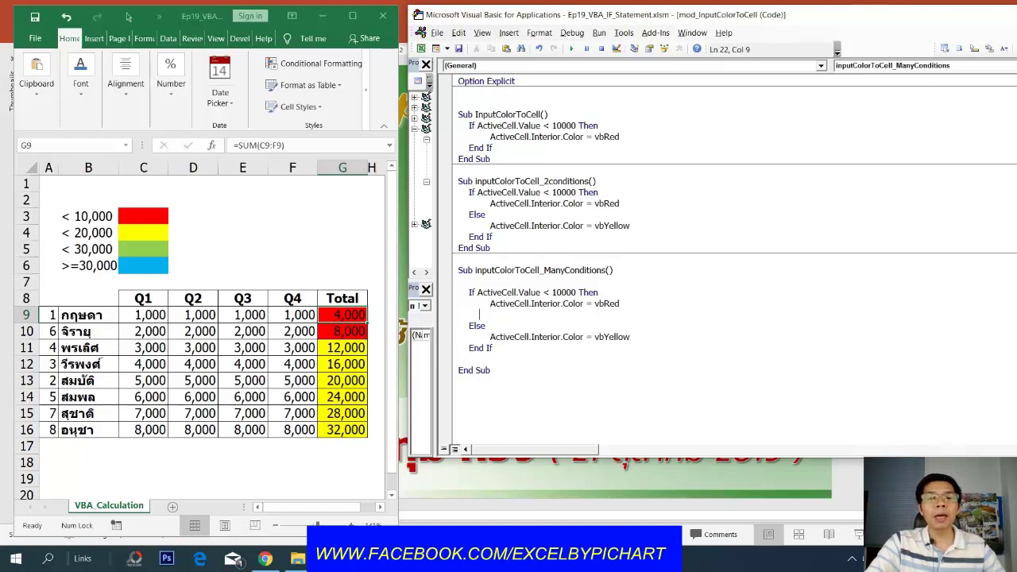
key(BackSpace)
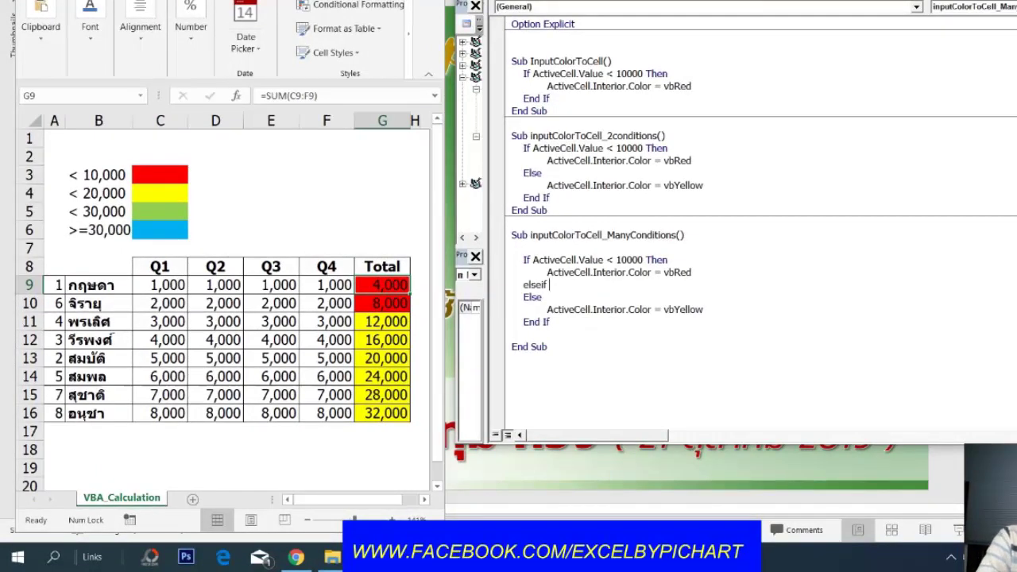
text(ac)
text(ticec)
text(ell.value<)
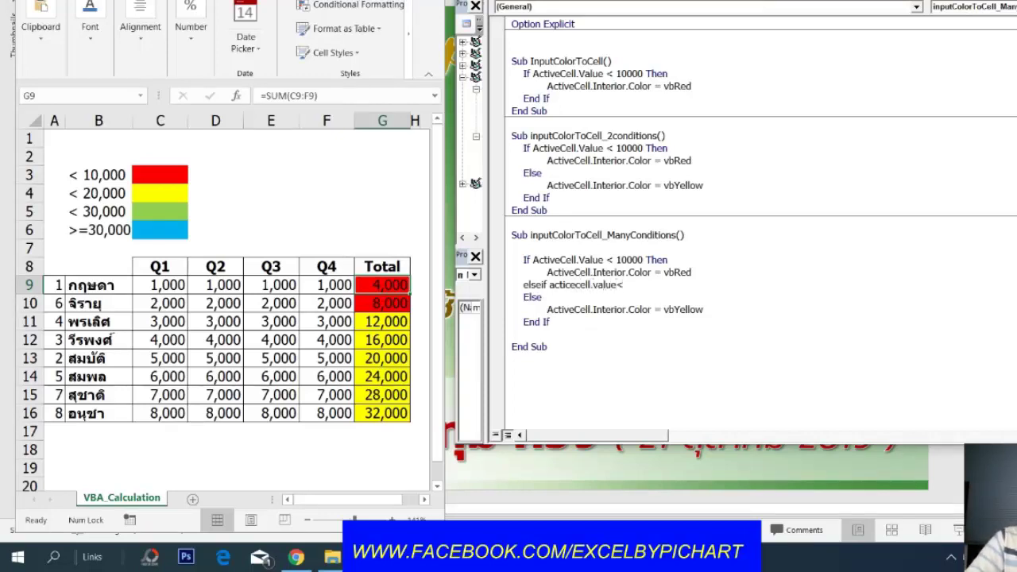
text(2)
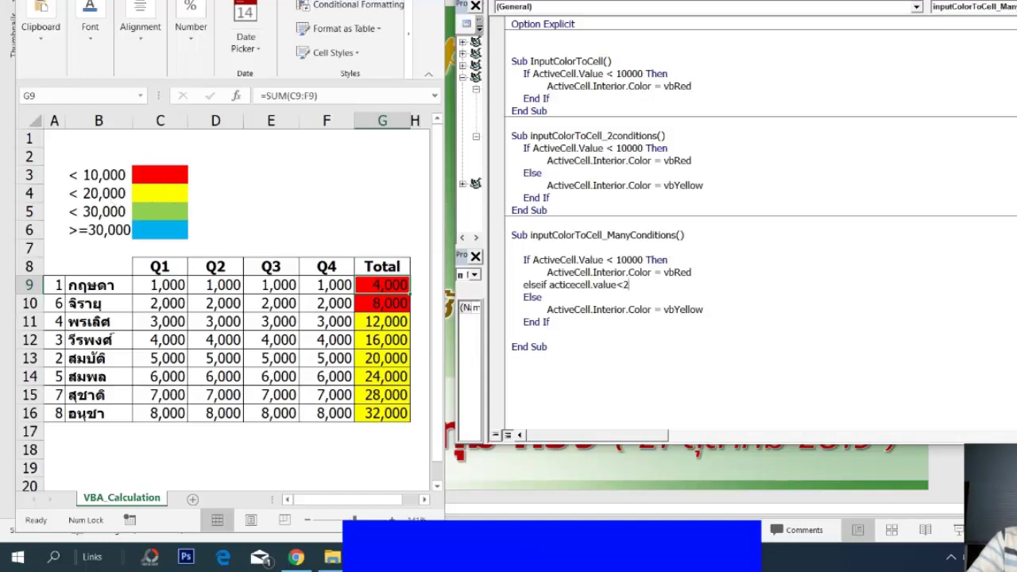
text(0000)
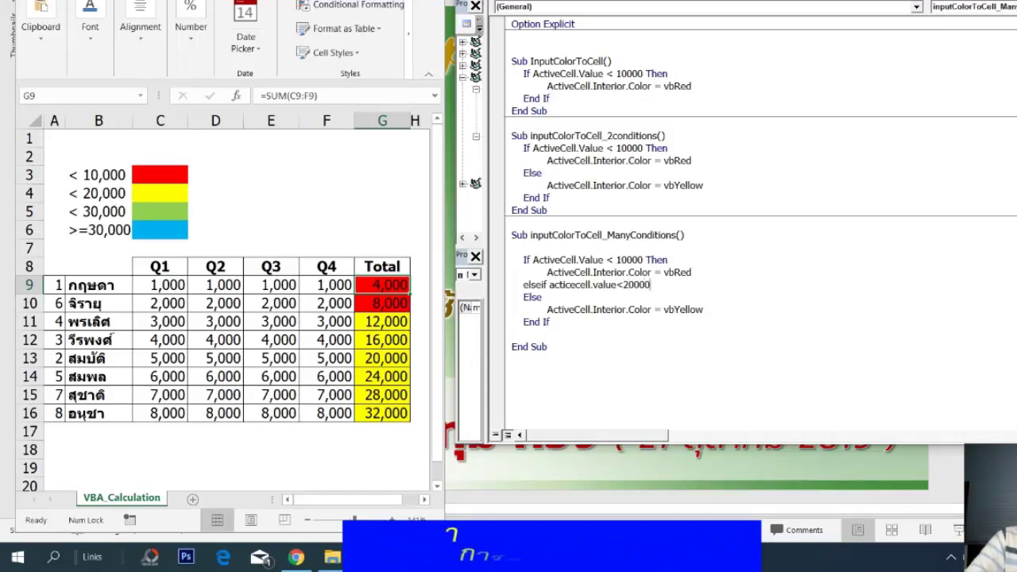
text( the)
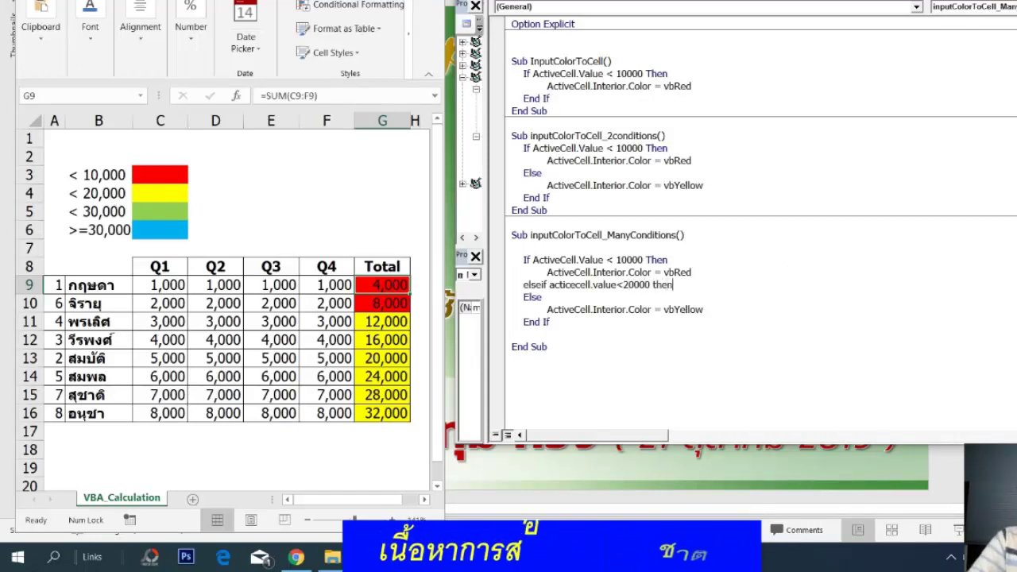
text(n)
Step: Under the 20000 condition, add the line ActiveCell.Interior.Color = vbYellow
key(Return)
key(Tab)
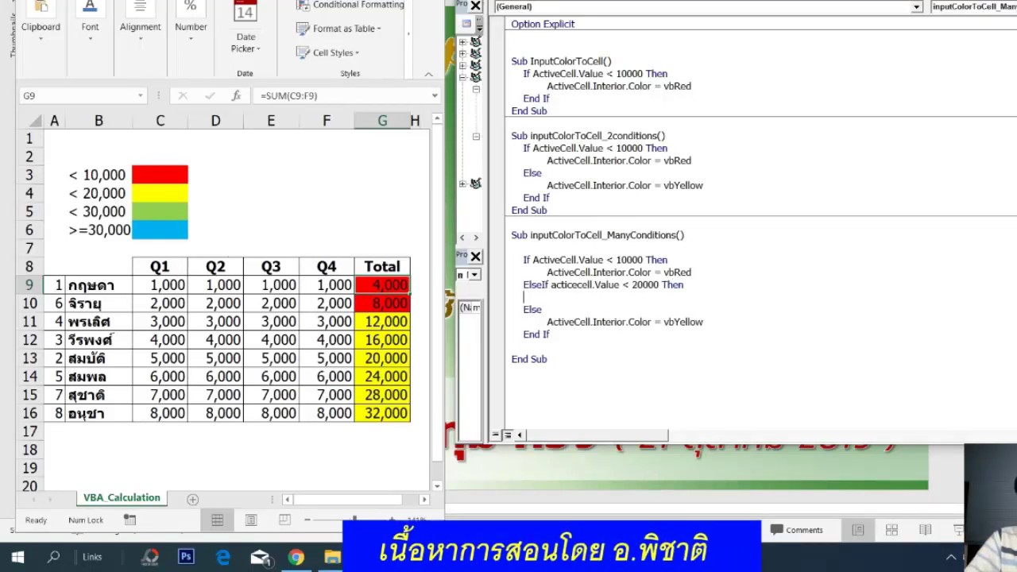
text(activ)
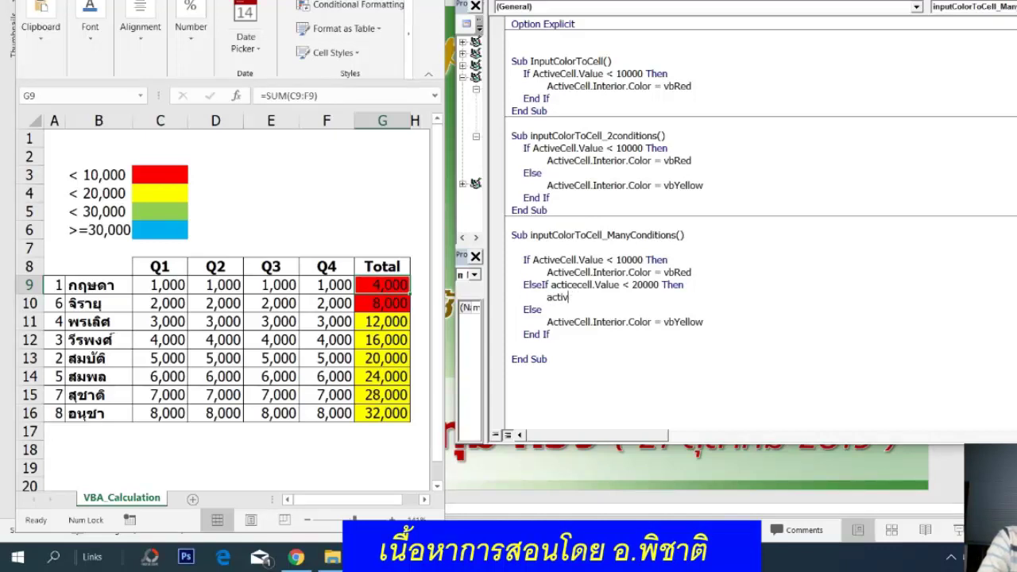
text(ecell.)
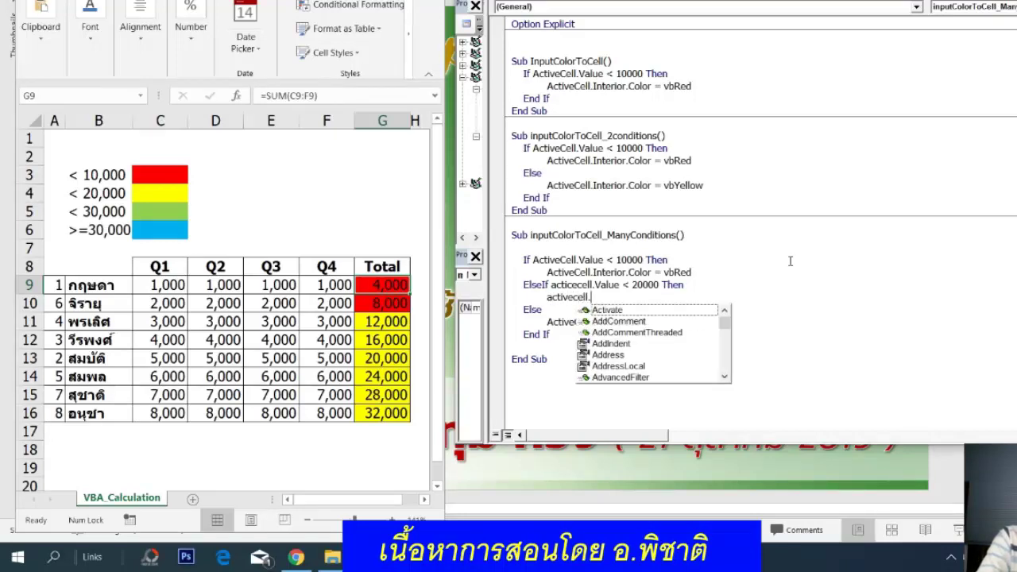
text(int)
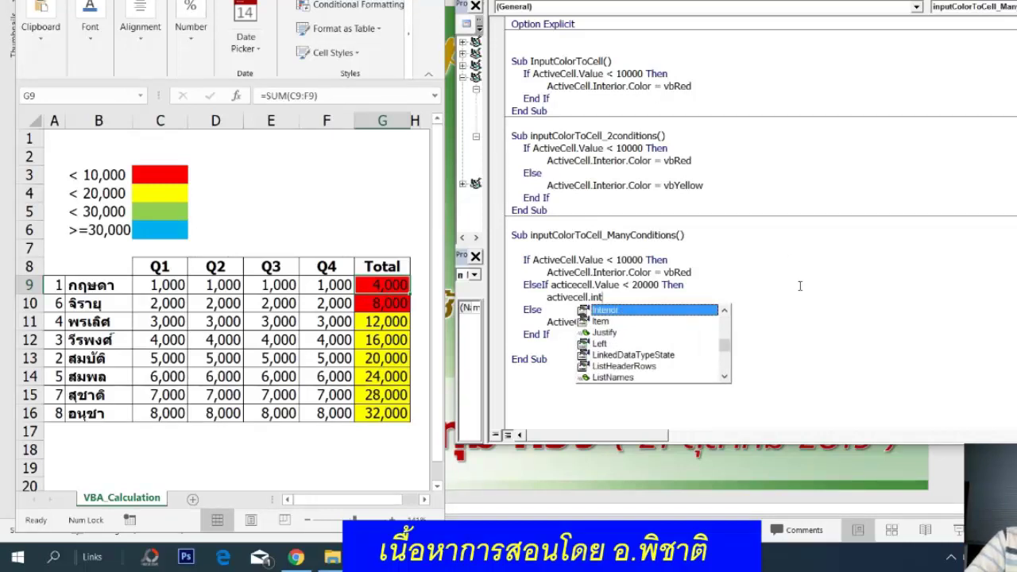
key(Tab)
text(.)
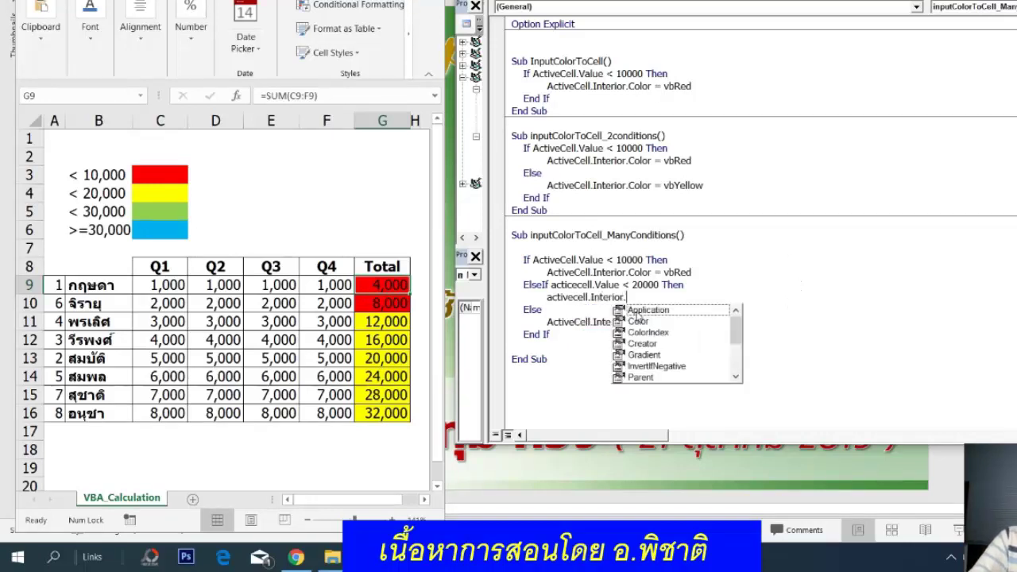
text(clo)
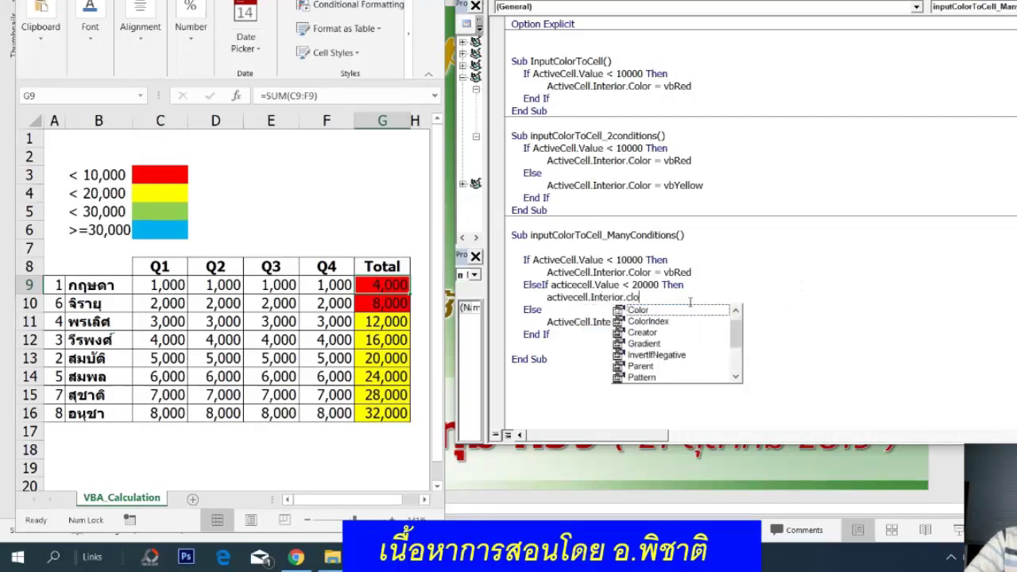
double_click(714, 310)
text(=vbyellow)
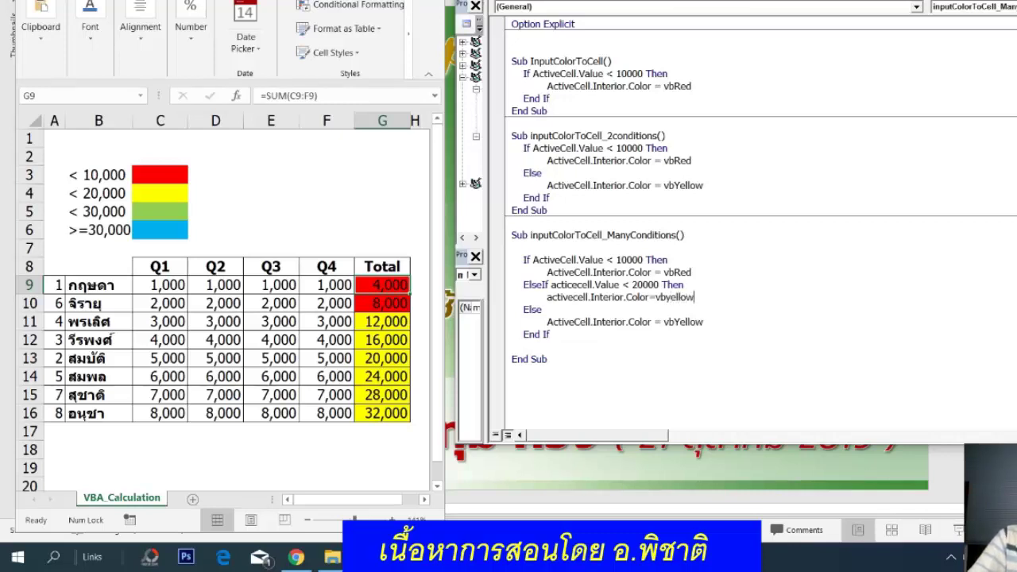
key(Return)
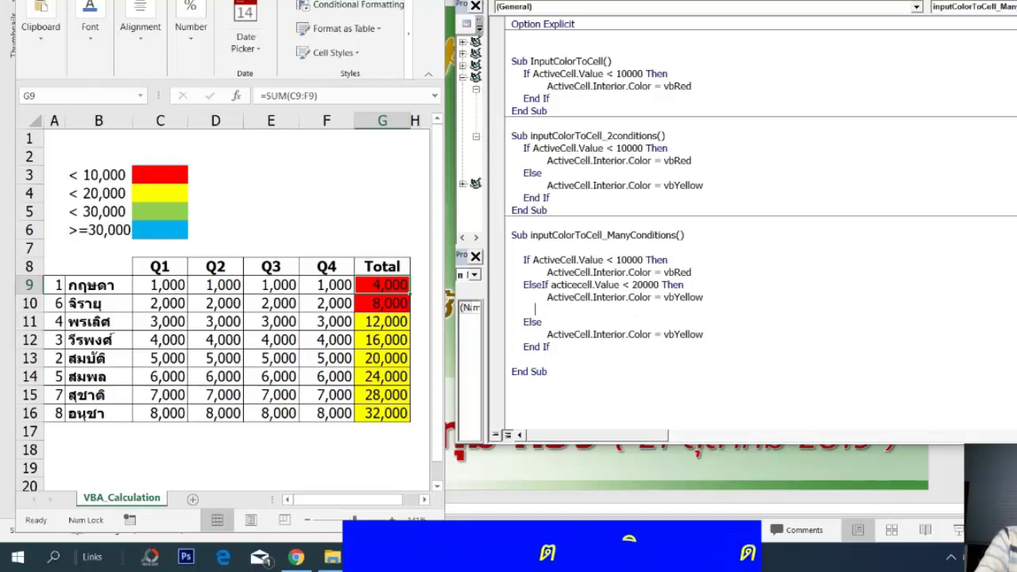
Step: Add an ElseIf ActiveCell.Value < 30000 branch filling vbGreen, and remove Yellow from the Else colour
text(el)
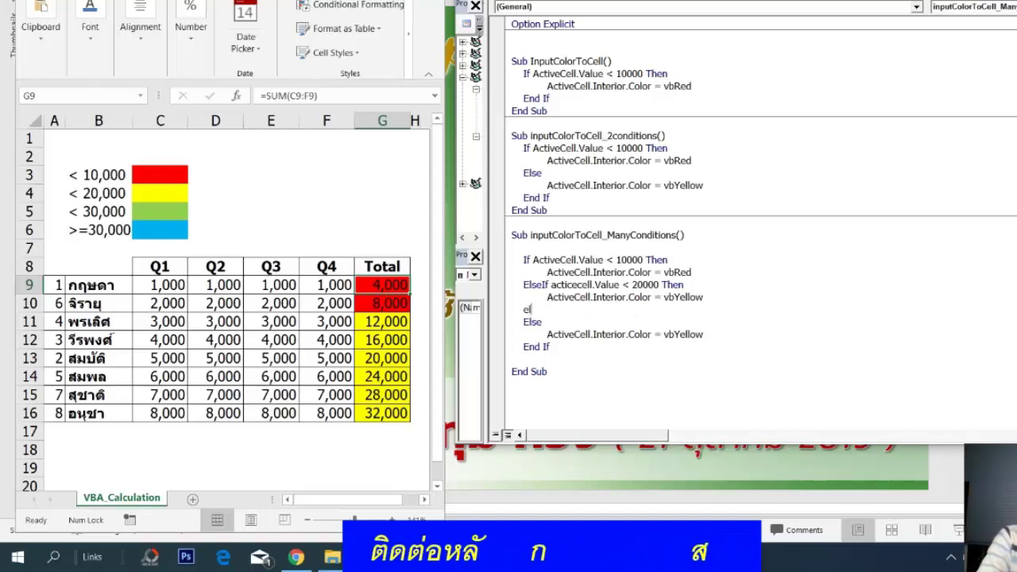
text(sei)
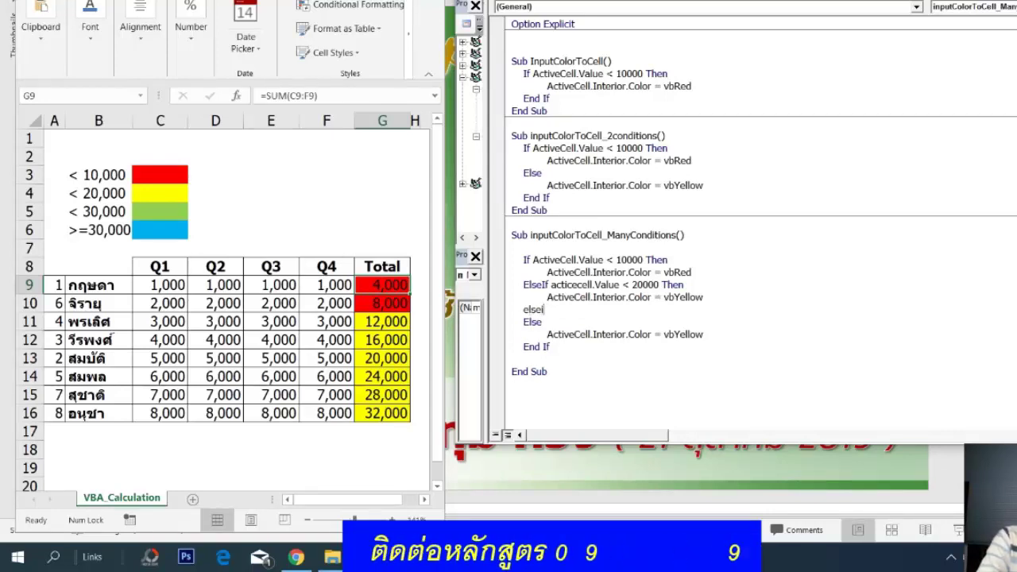
text(f act)
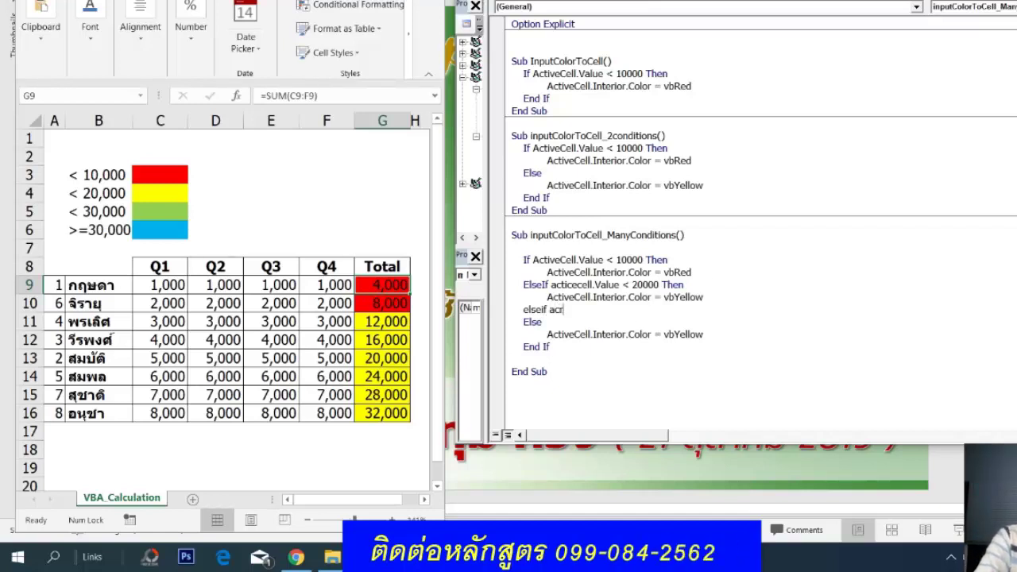
key(BackSpace)
key(BackSpace)
key(BackSpace)
text(tive)
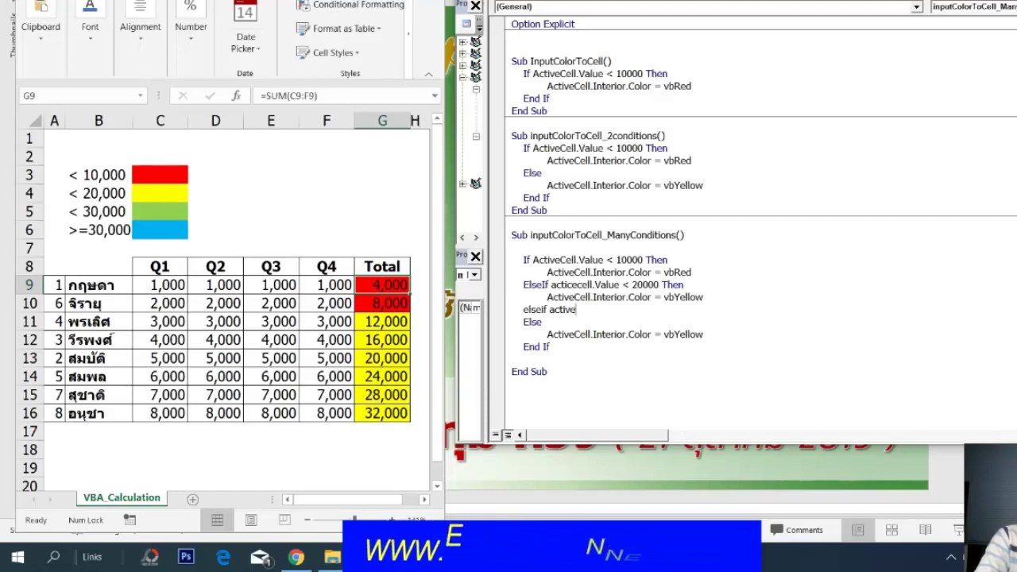
text(ce)
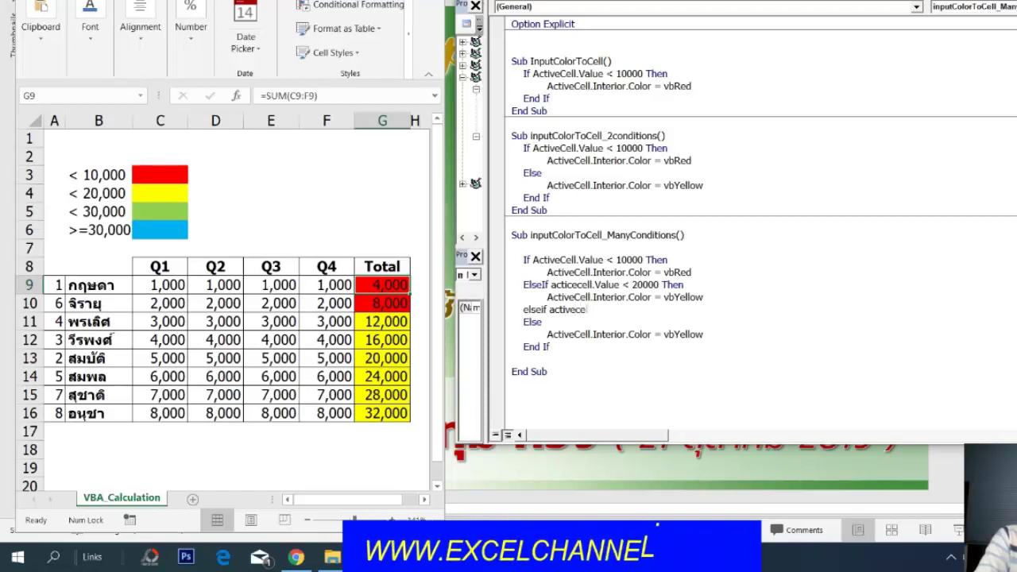
text(ll.val)
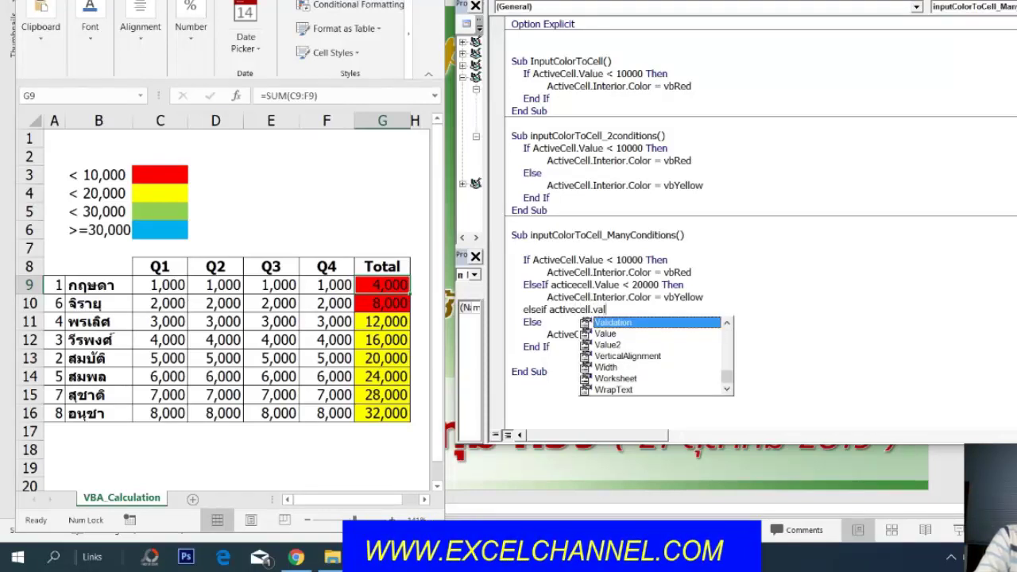
text(ue<)
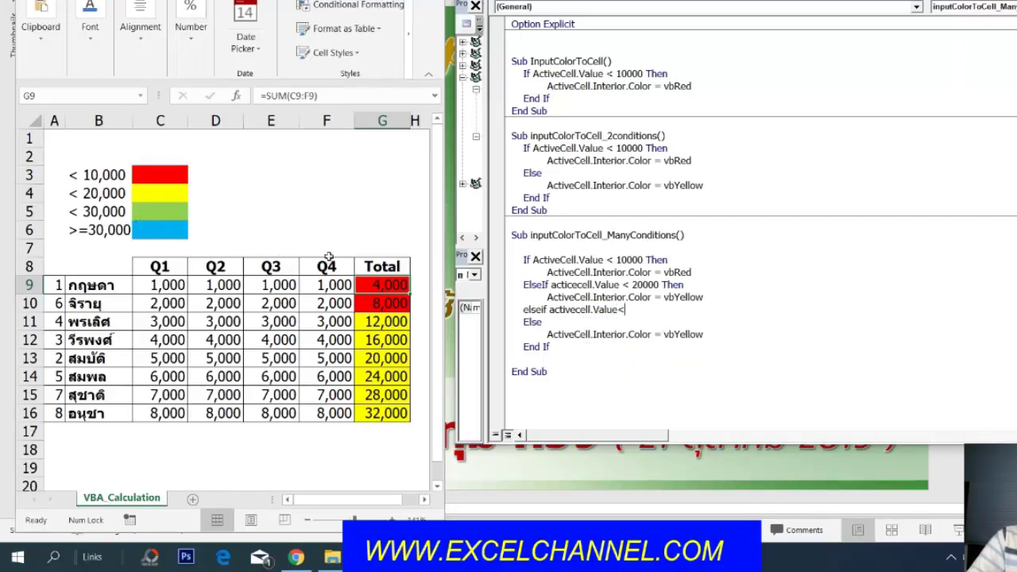
text(30000 then)
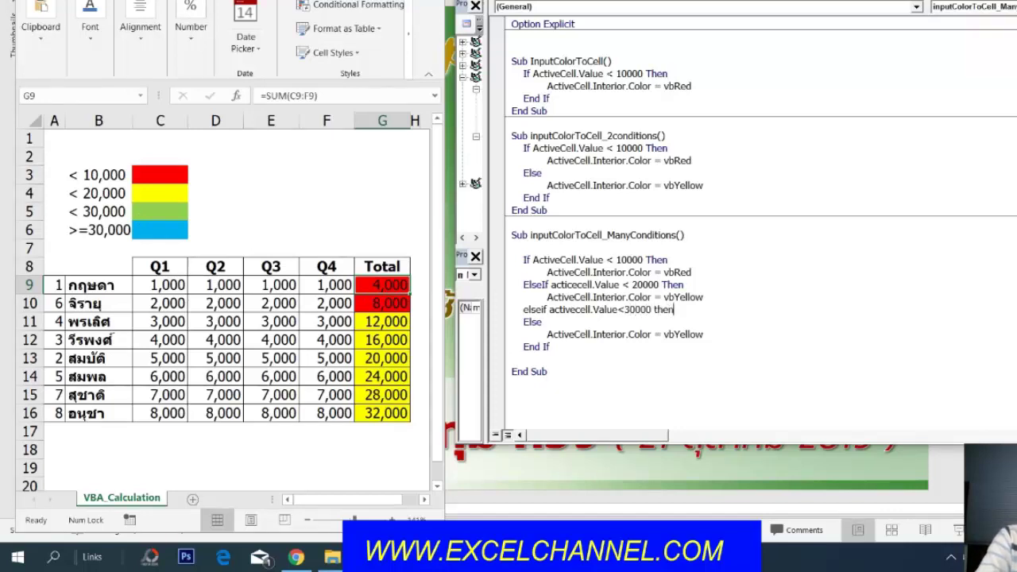
key(Return)
text(activecell)
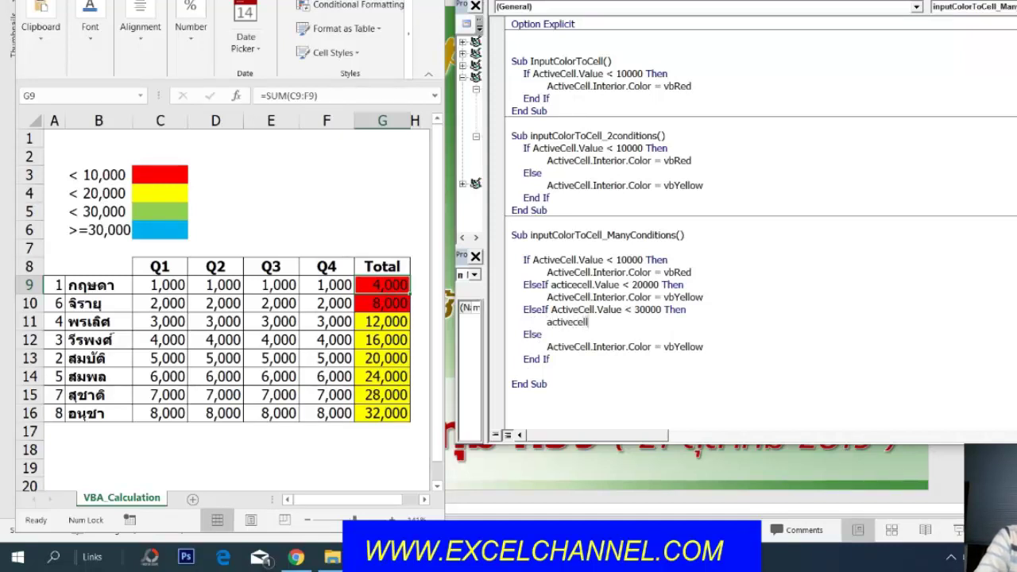
text(.in)
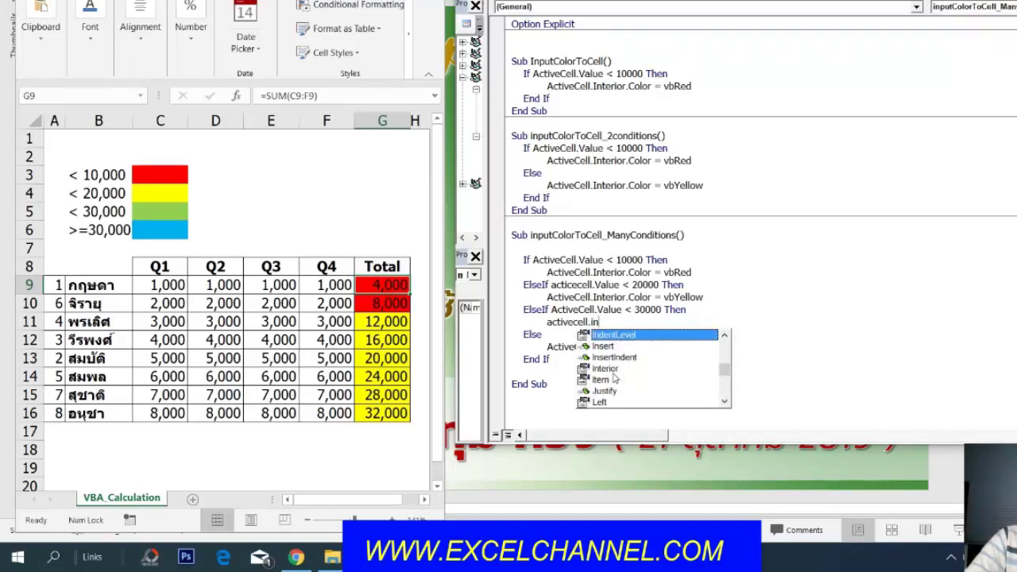
double_click(619, 369)
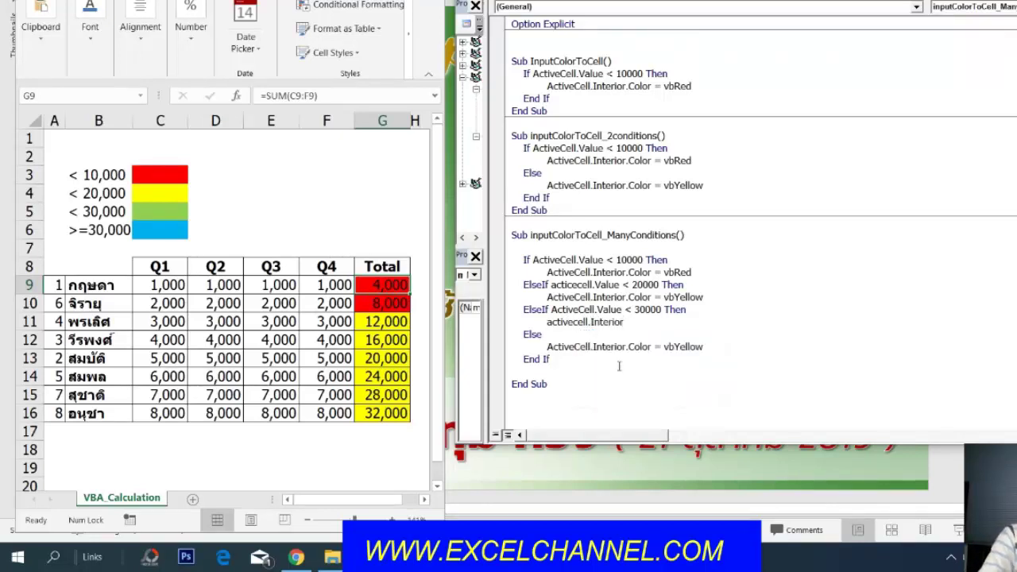
text(.coor)
key(BackSpace)
key(BackSpace)
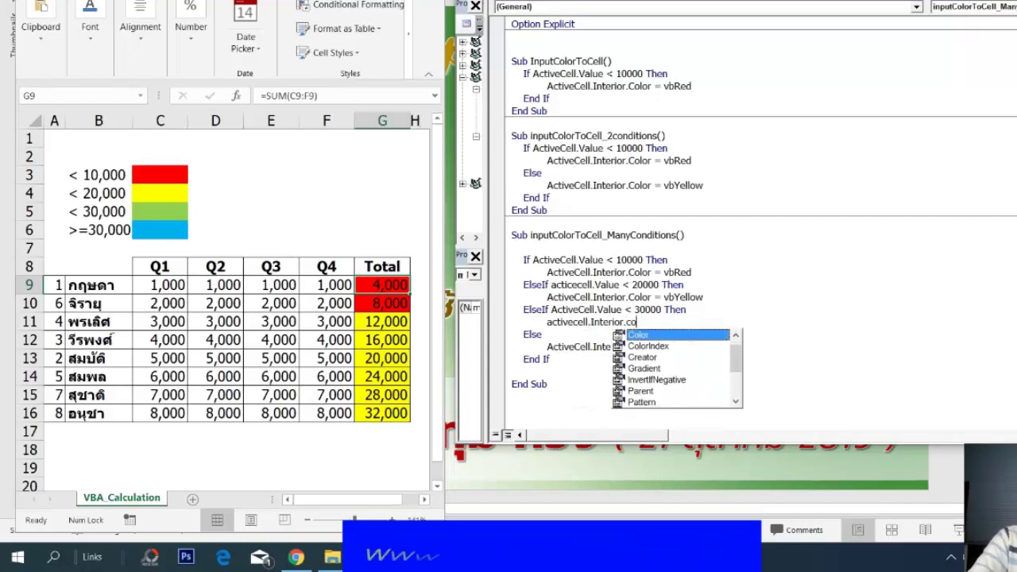
double_click(645, 338)
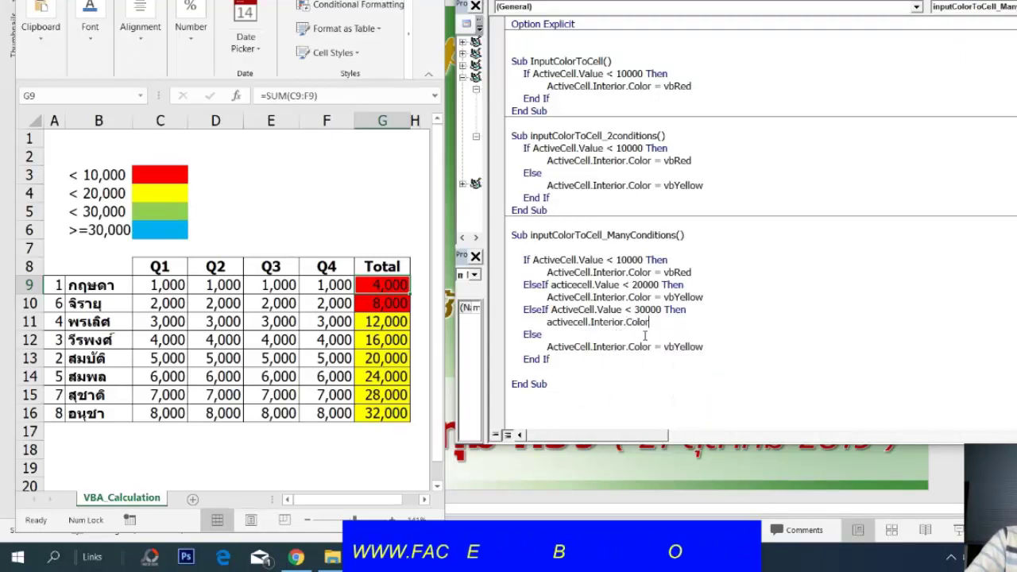
text(=vb)
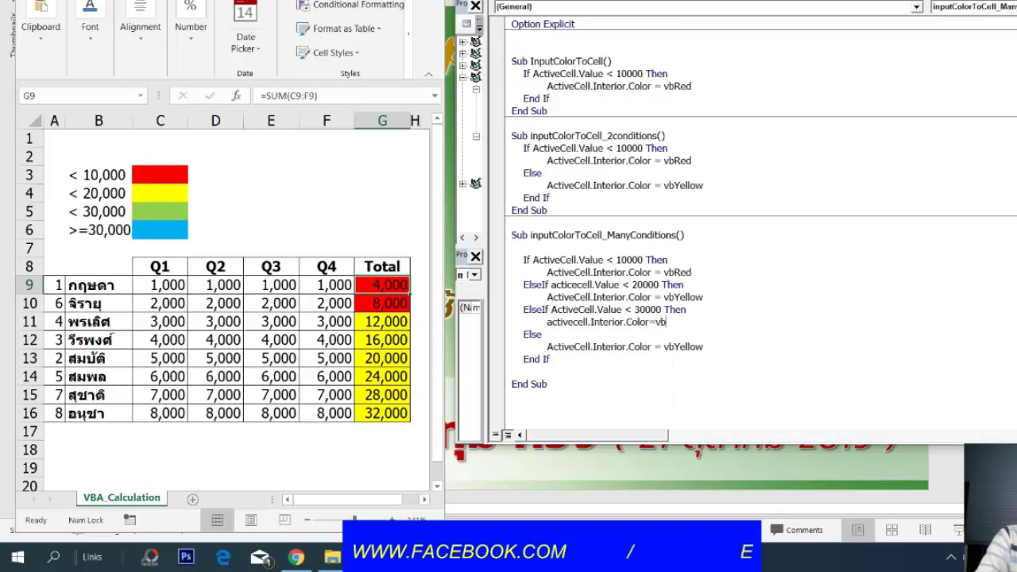
text(green)
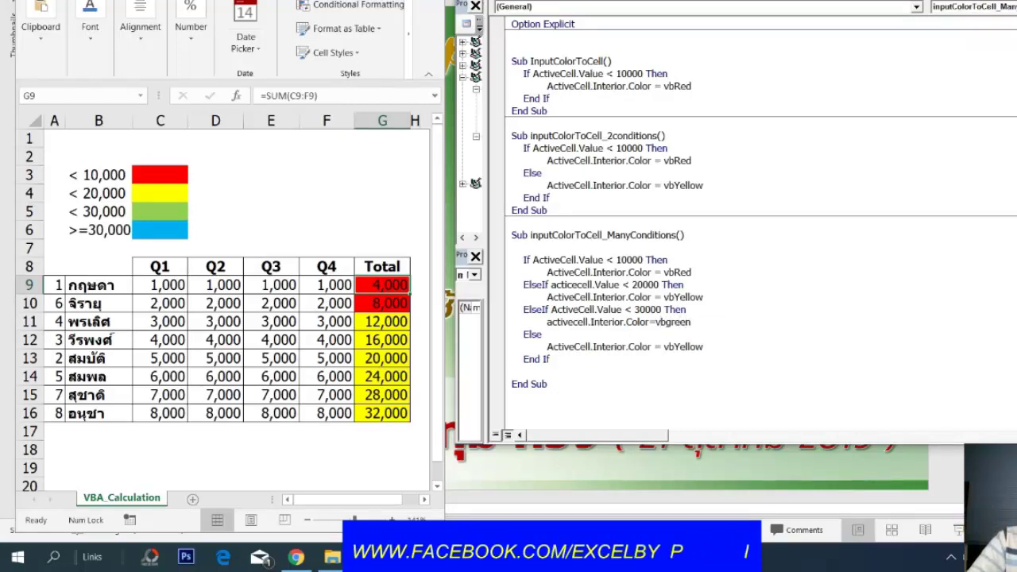
click(551, 335)
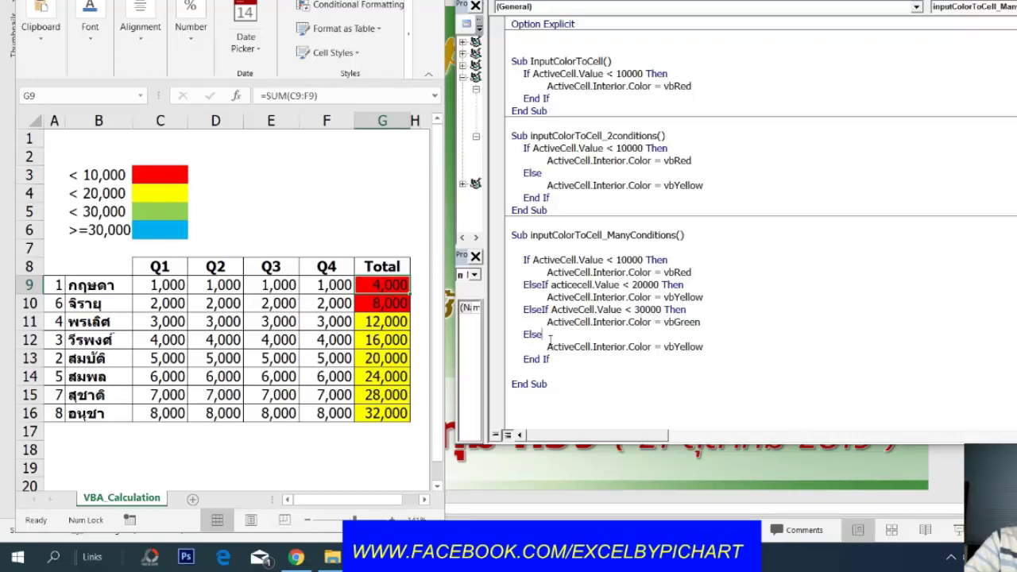
click(728, 344)
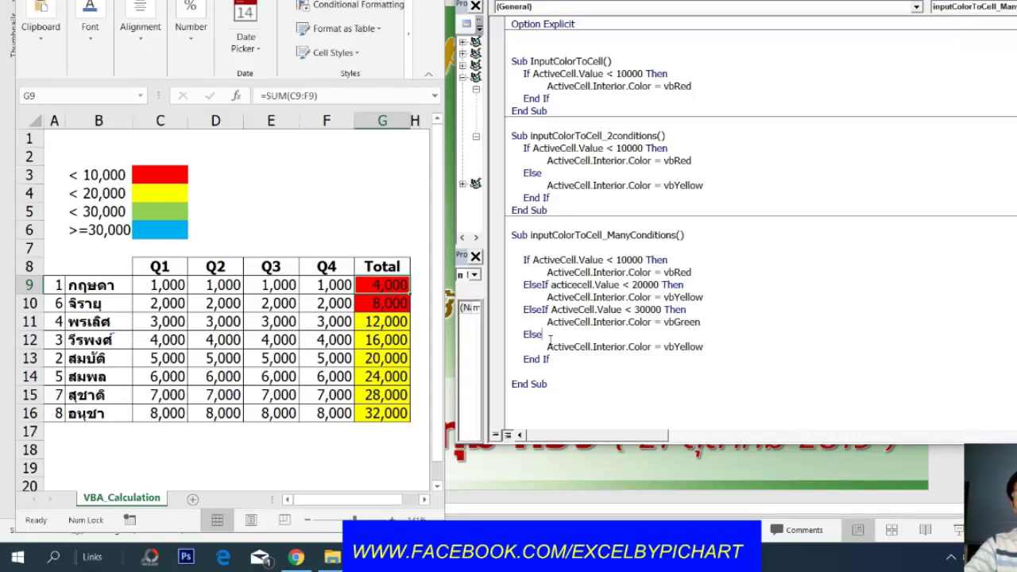
key(BackSpace)
key(BackSpace)
key(BackSpace)
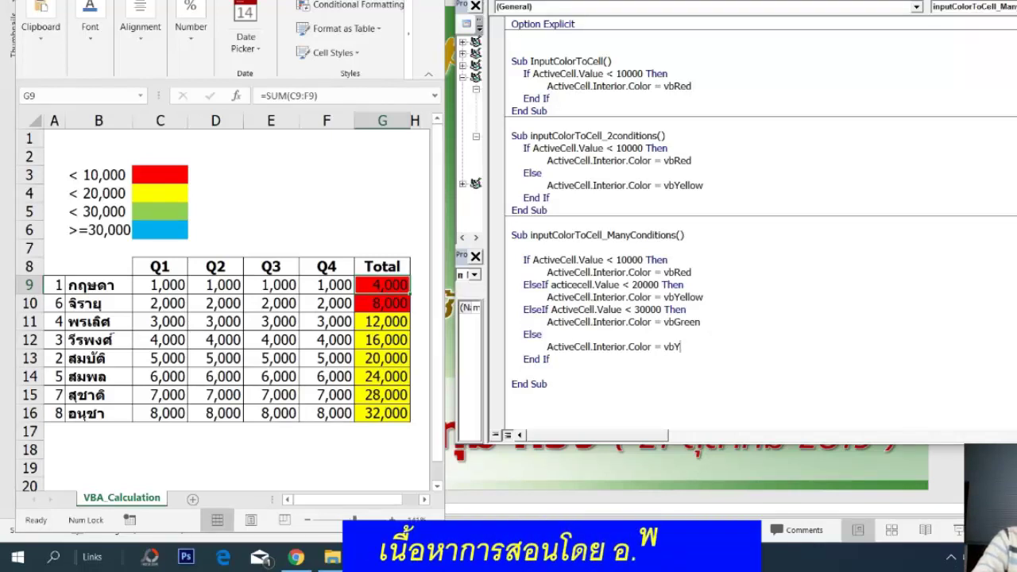
Step: Complete the Else colour as vbBlue, review the branches, and select the Total cells G9:G16
text(blue)
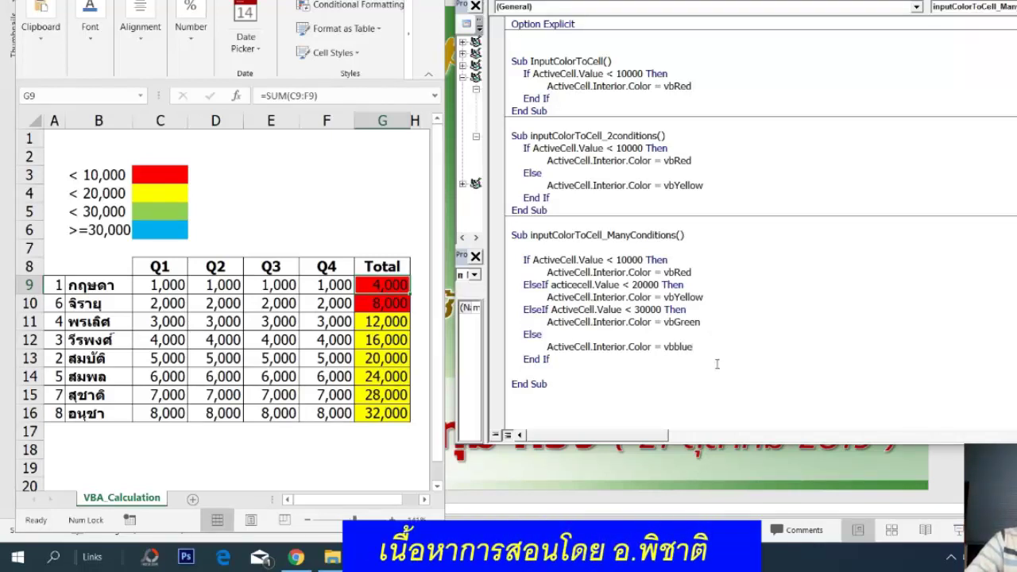
click(665, 368)
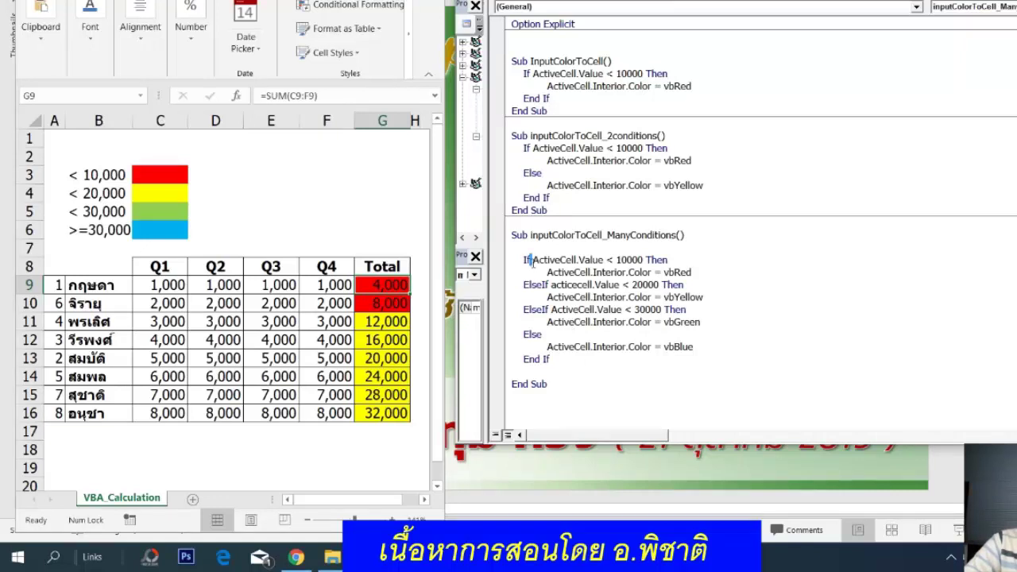
drag(532, 263, 704, 268)
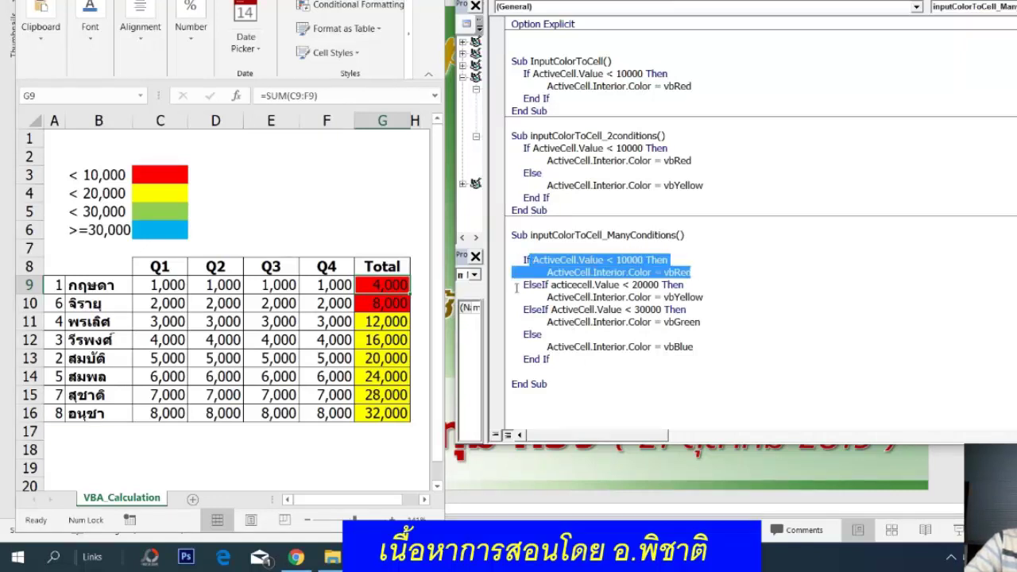
drag(523, 284, 771, 321)
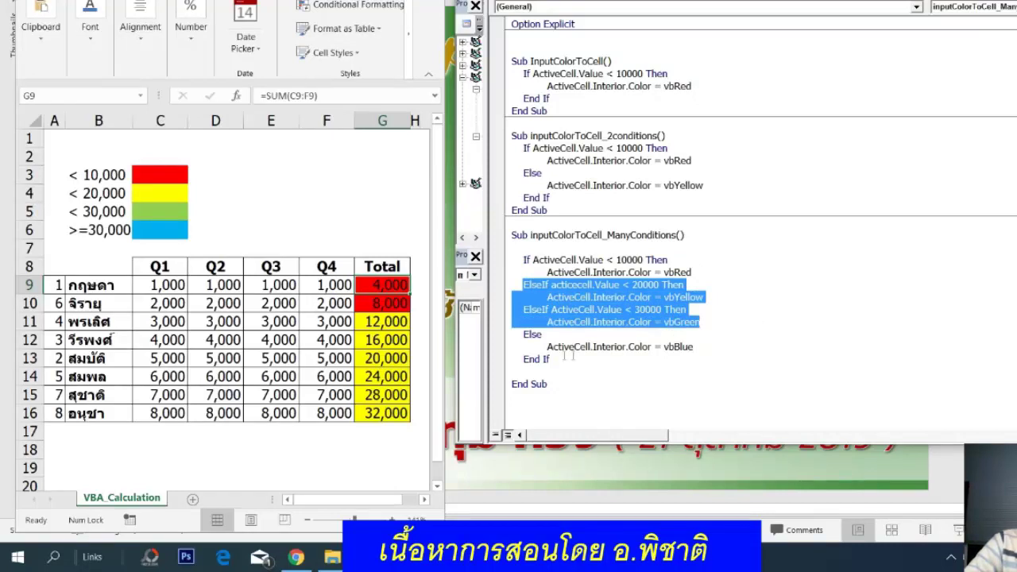
drag(524, 334, 560, 358)
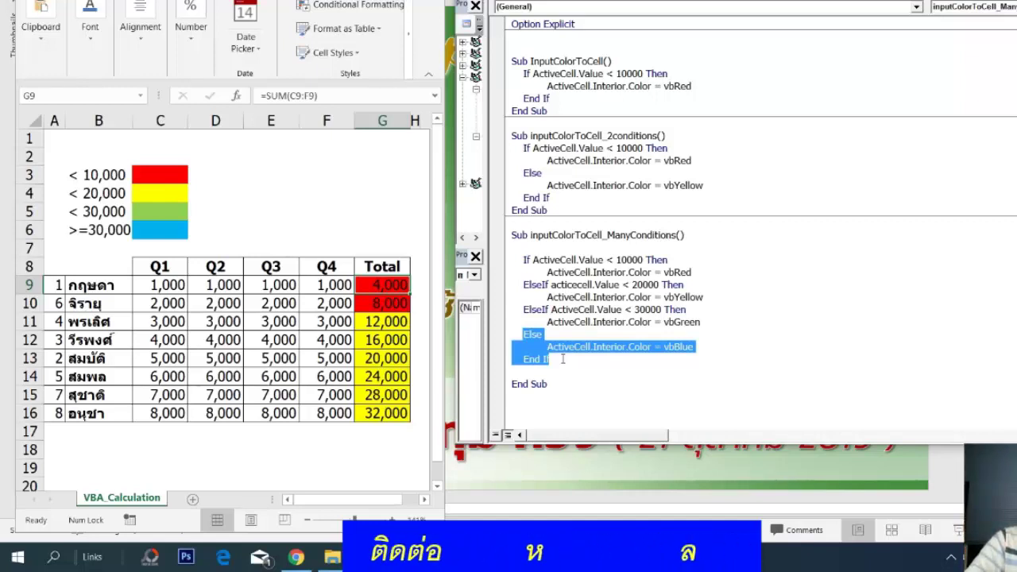
click(568, 394)
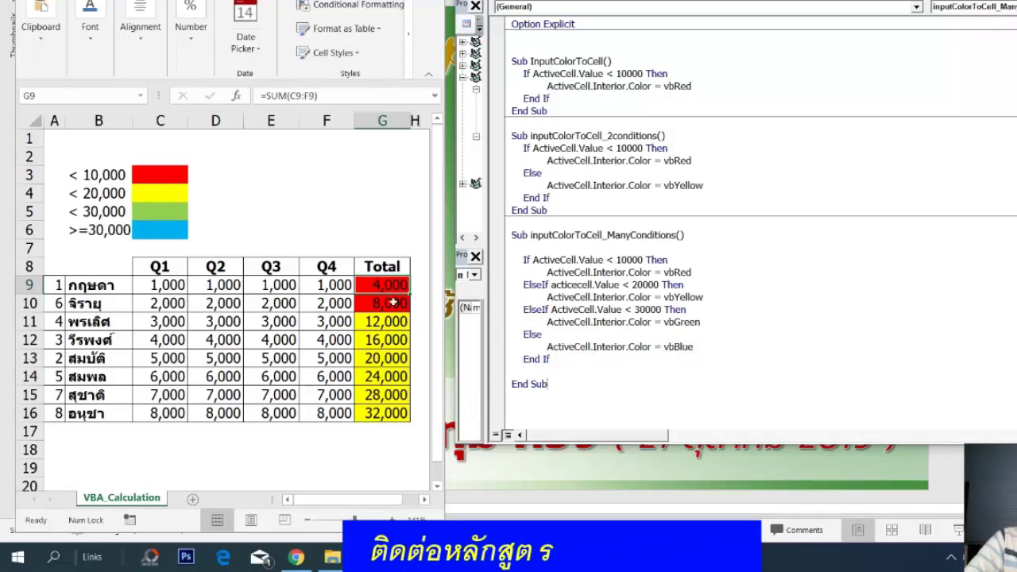
drag(382, 285, 390, 411)
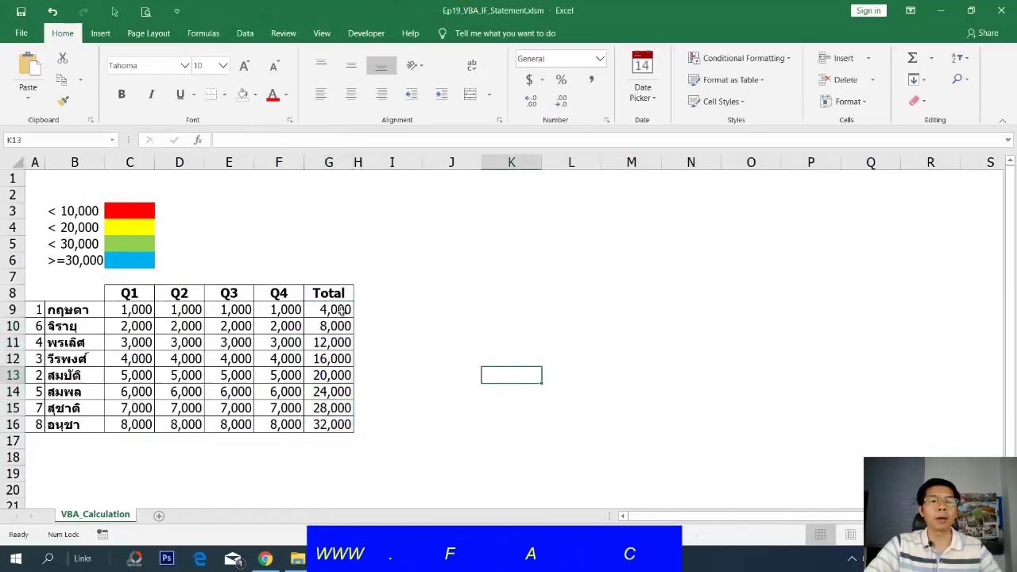
Step: With G9 selected, step through the ManyConditions macro with F8, filling the 4,000 total red
click(328, 309)
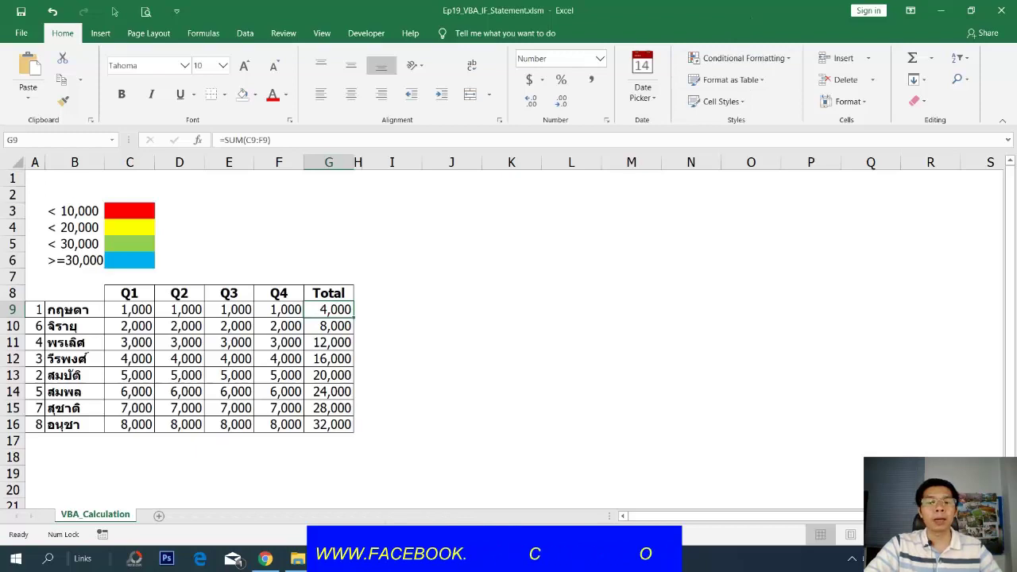
click(298, 559)
click(402, 492)
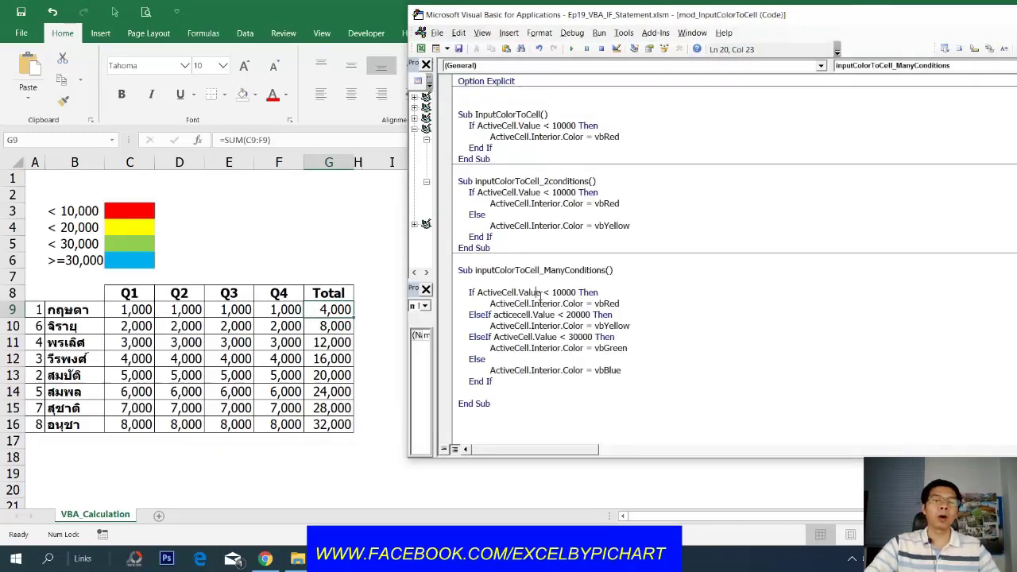
click(335, 309)
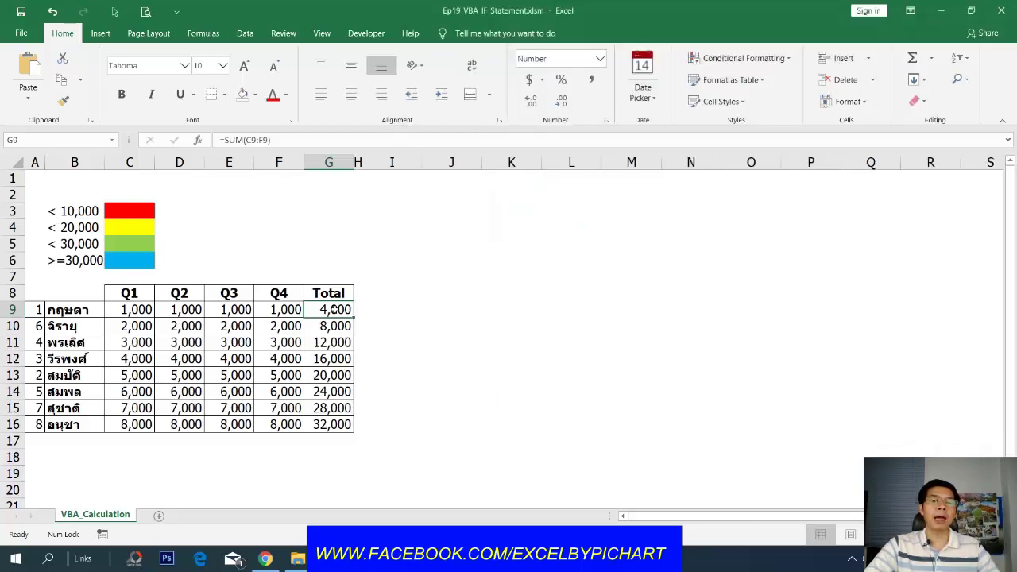
click(402, 493)
key(F8)
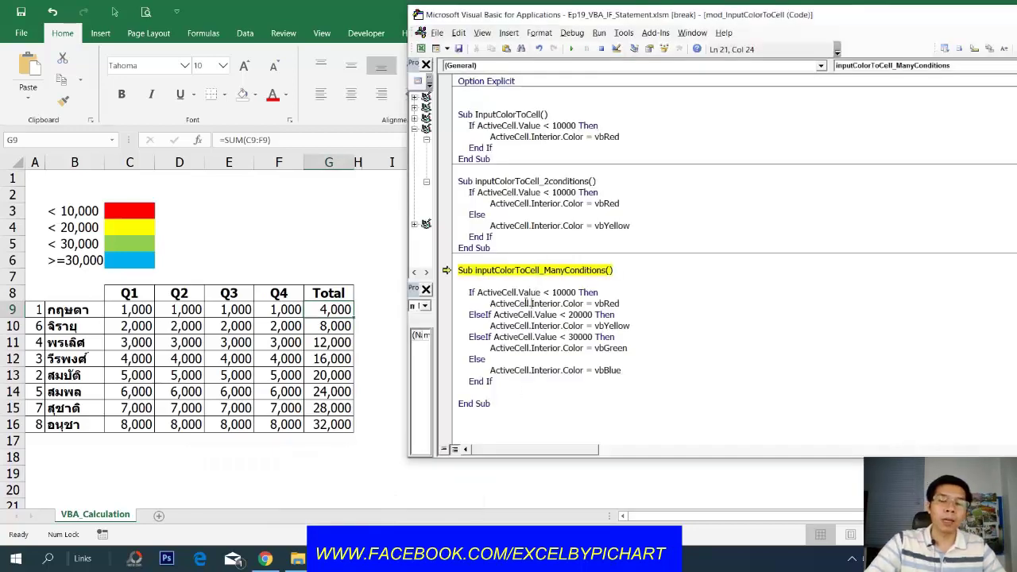
key(F8)
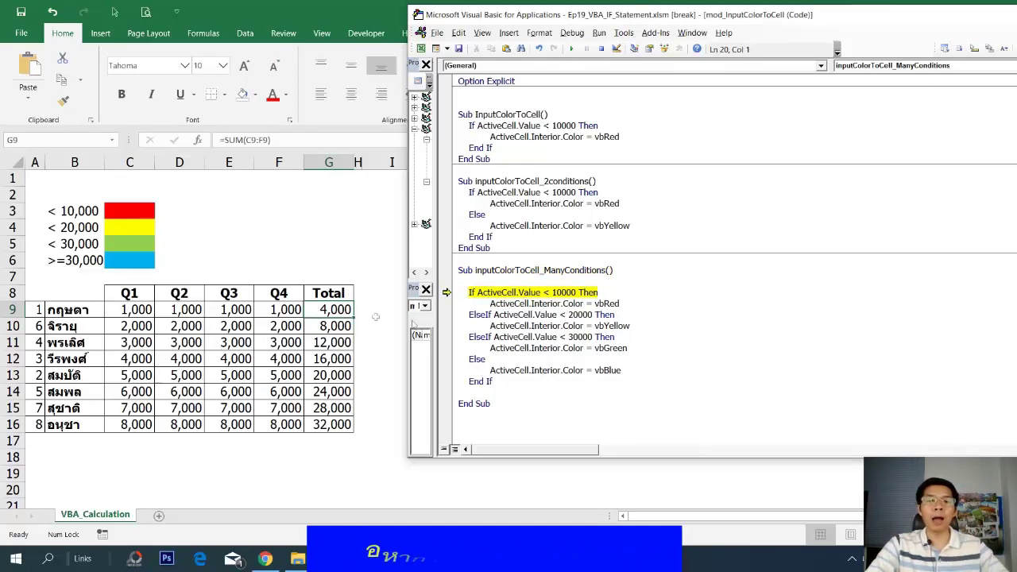
key(F8)
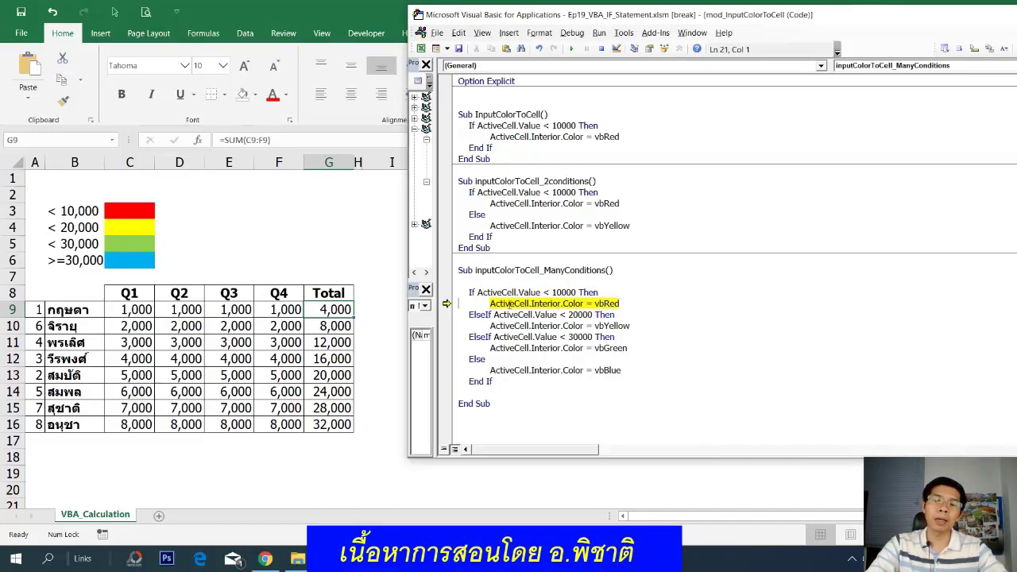
mouse_move(512, 303)
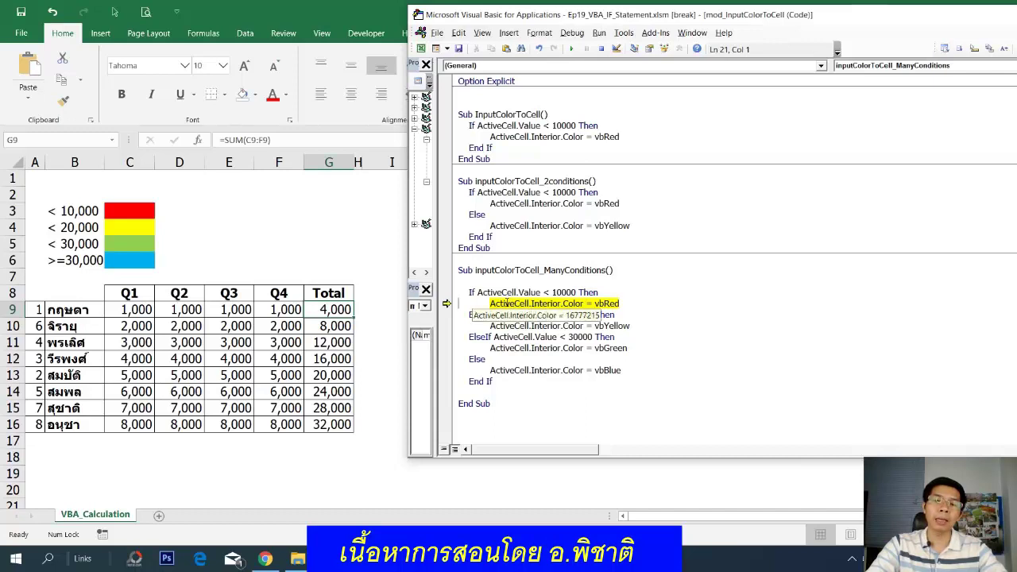
key(F8)
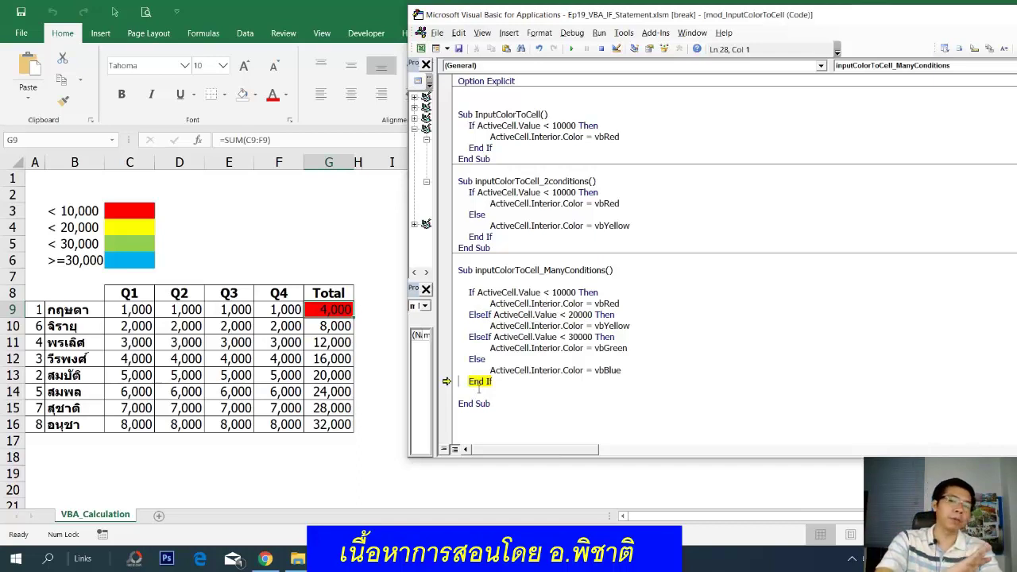
key(F8)
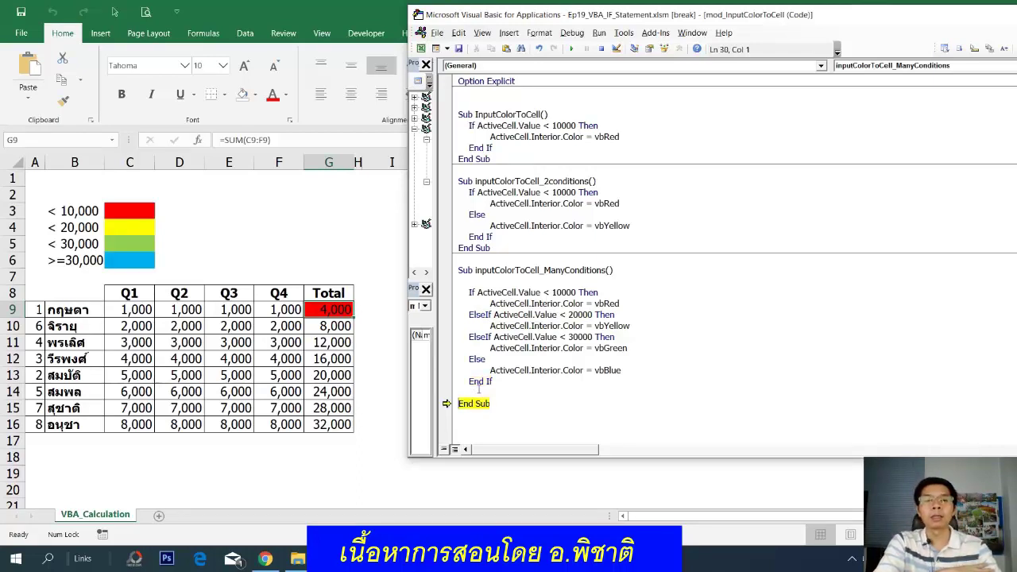
key(F8)
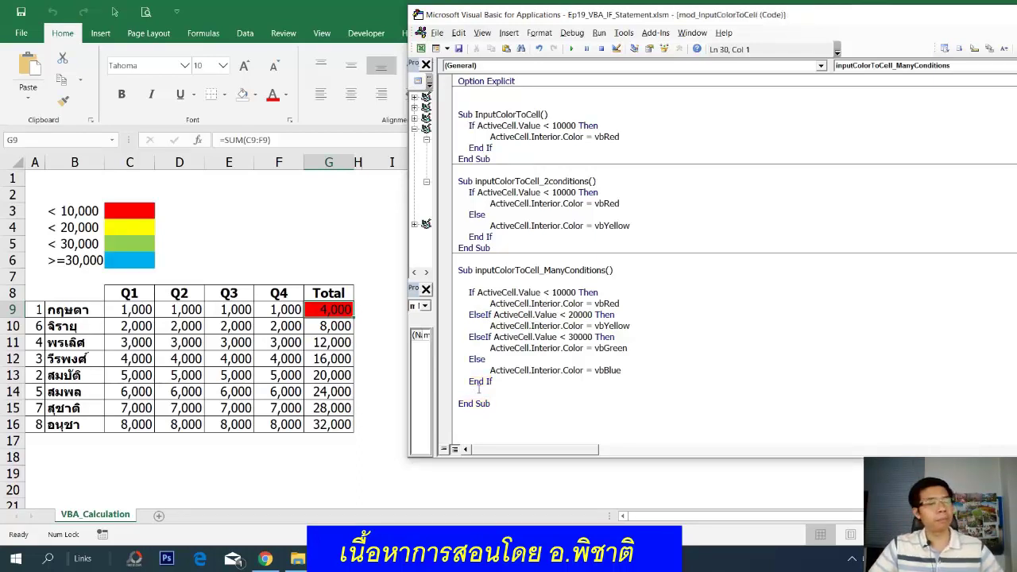
Step: Step through the macro on G10 with F8, turning its 8,000 total red
click(331, 326)
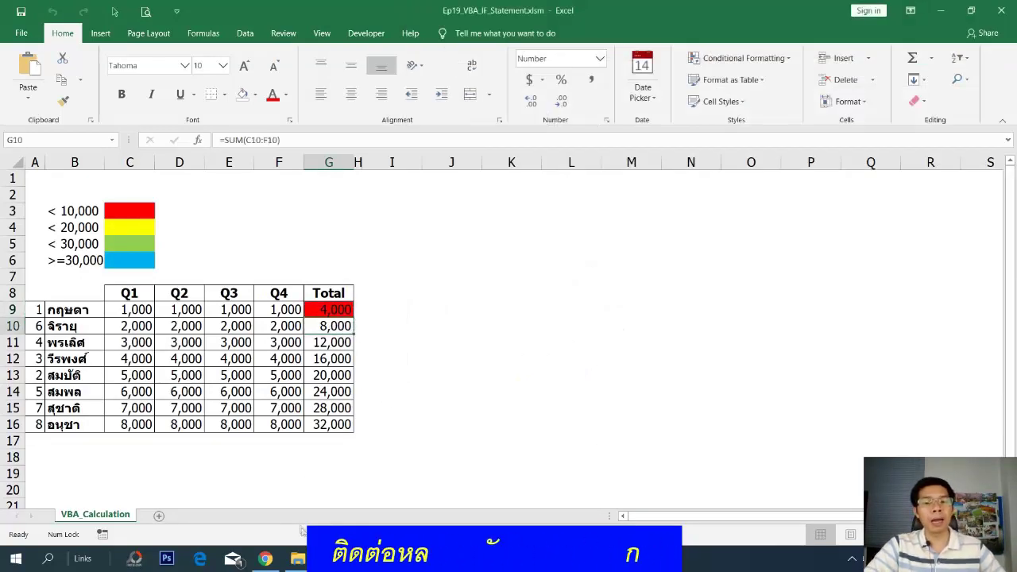
click(297, 558)
click(450, 518)
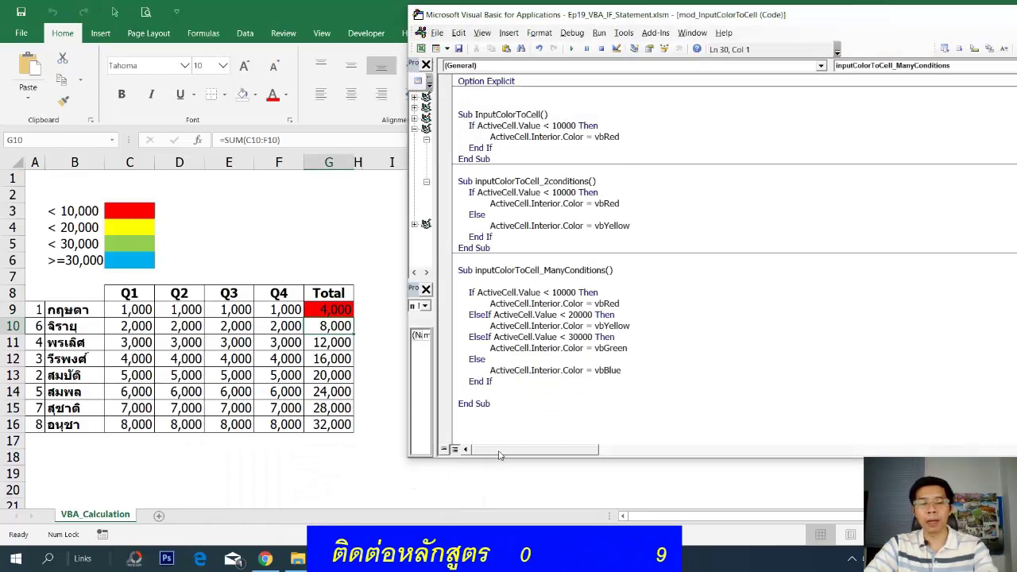
key(F8)
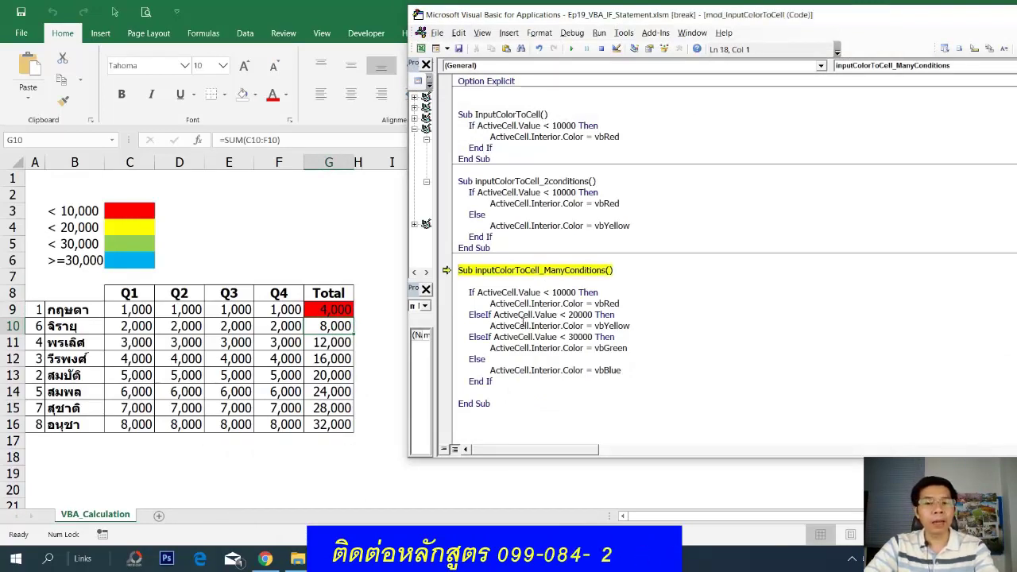
click(522, 325)
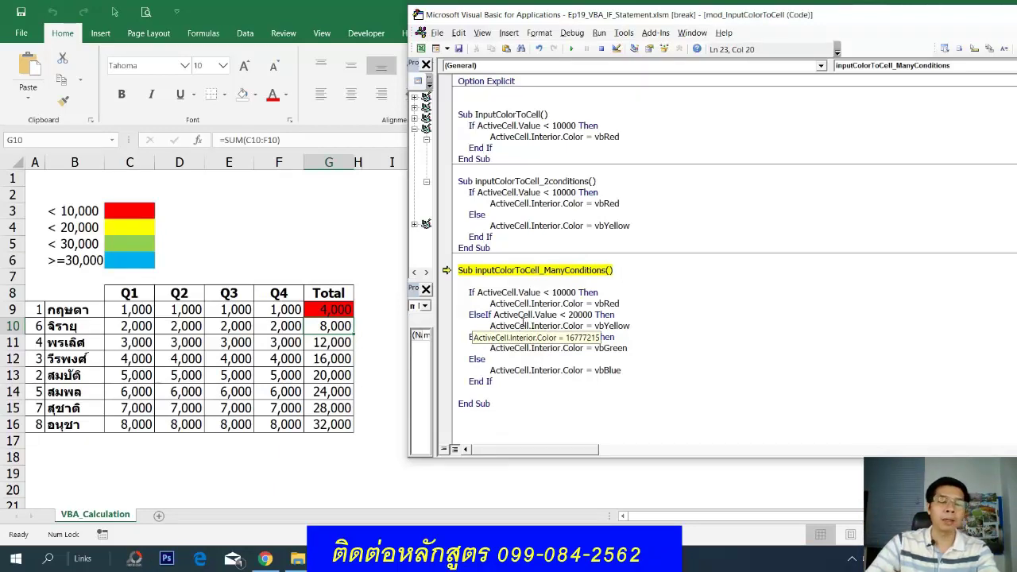
key(F8)
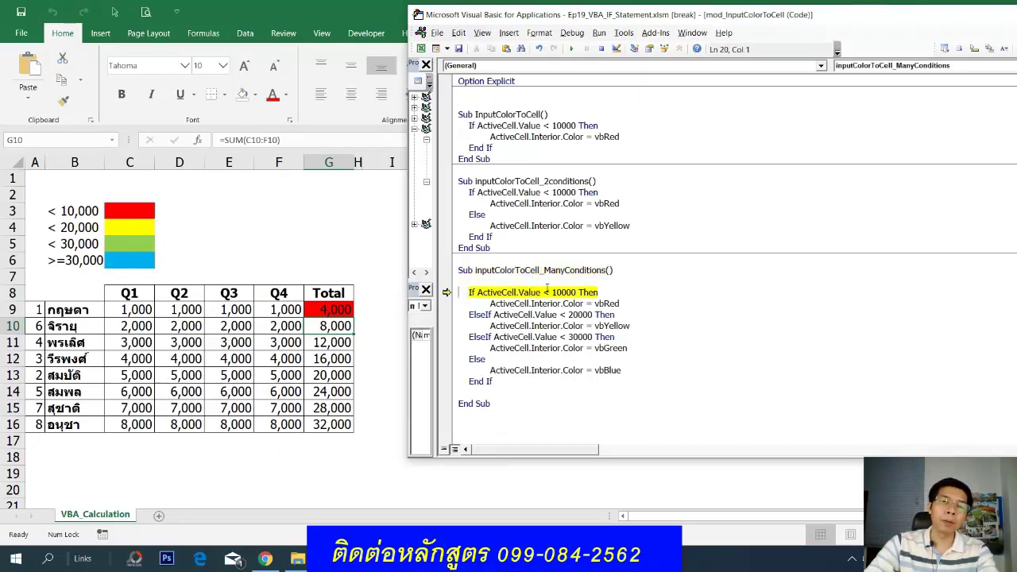
key(F8)
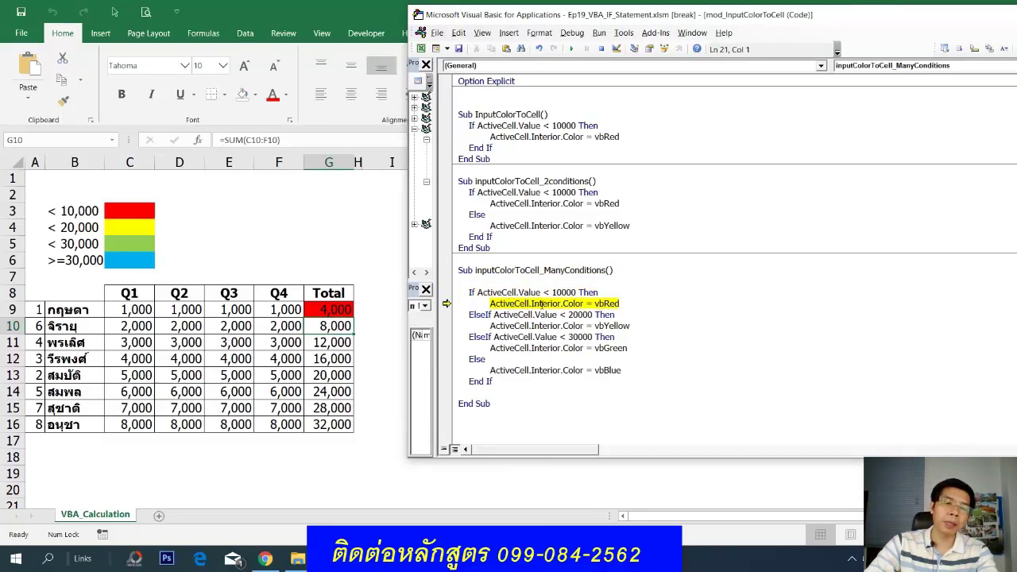
mouse_move(553, 303)
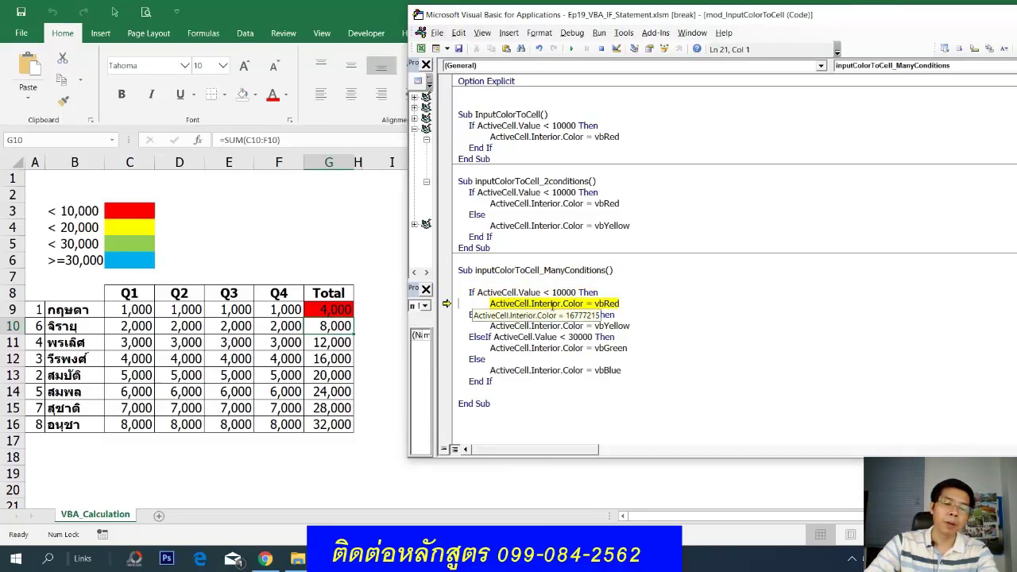
key(F8)
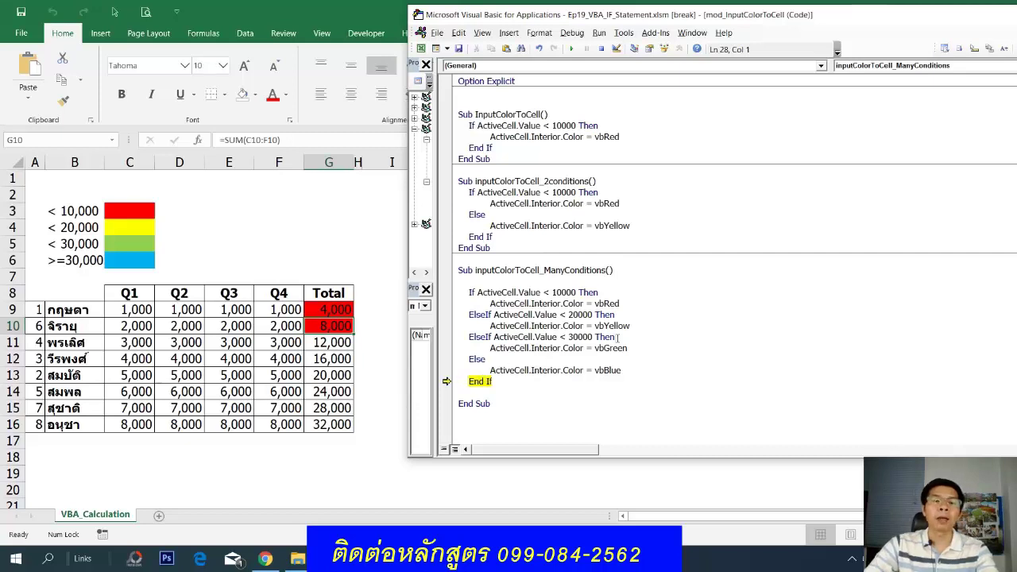
key(F8)
key(F8)
Step: Select G11 and step the macro forward to the first ElseIf check
click(337, 343)
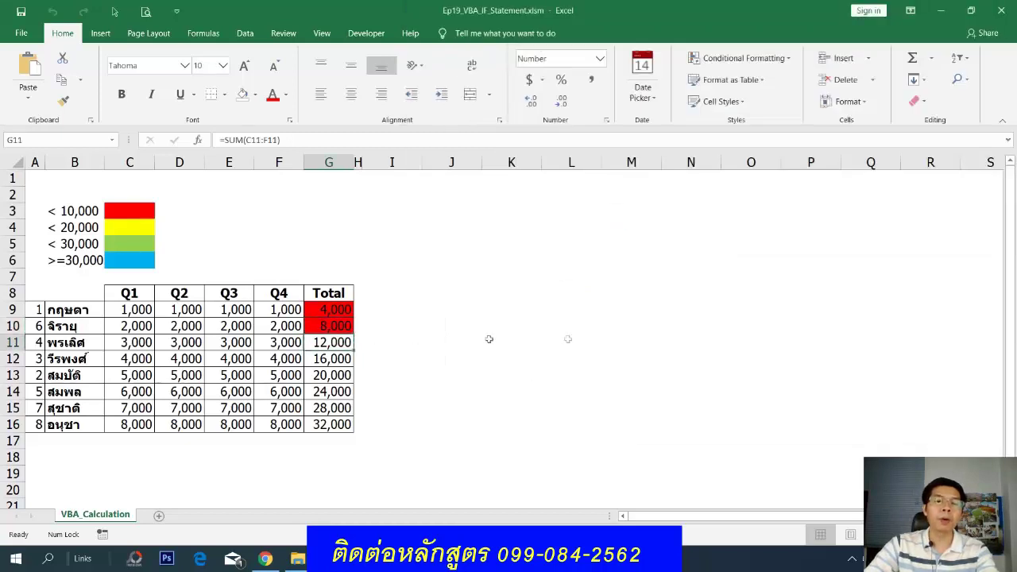
mouse_move(297, 558)
click(403, 487)
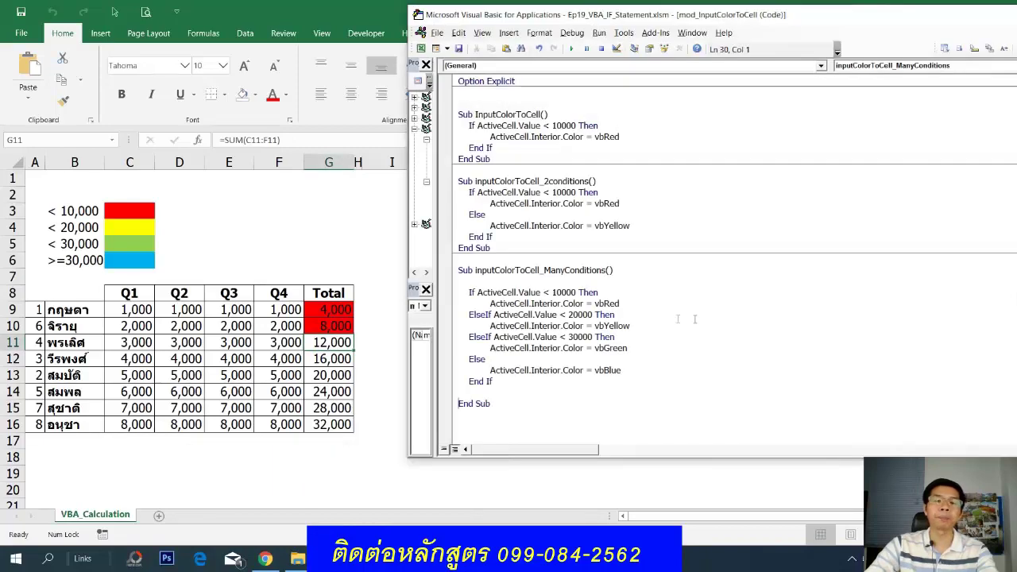
key(F8)
key(F8)
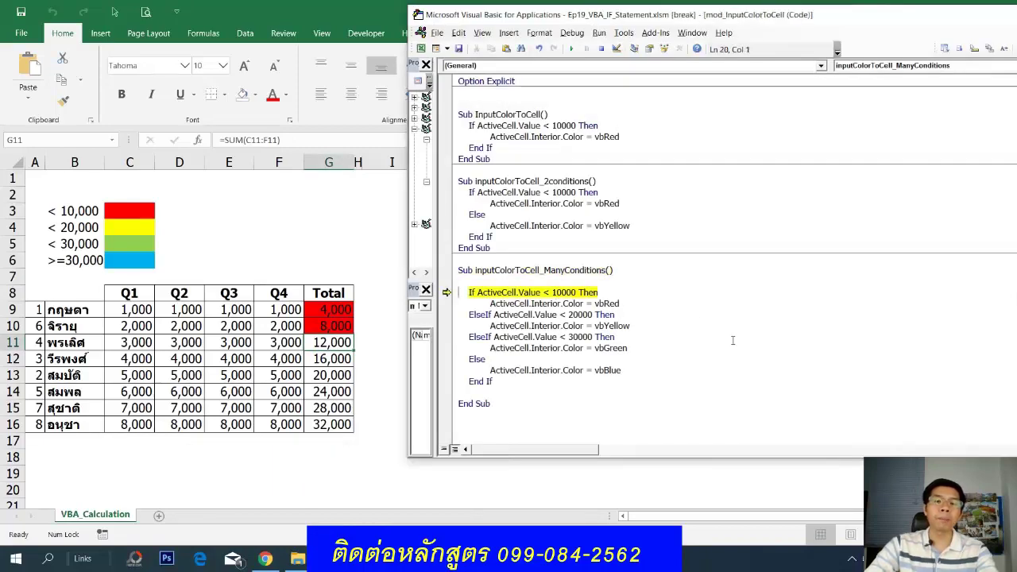
key(F8)
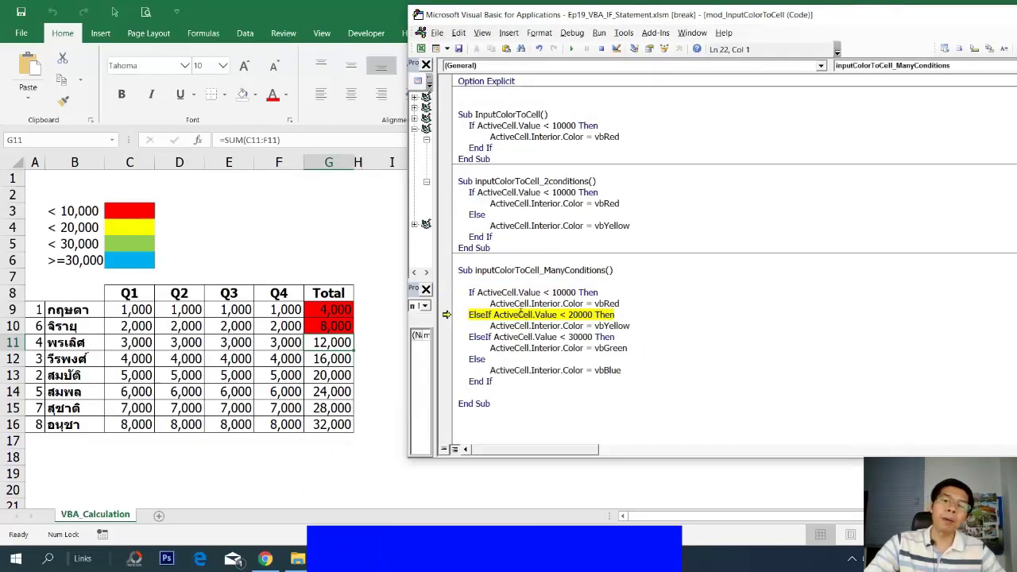
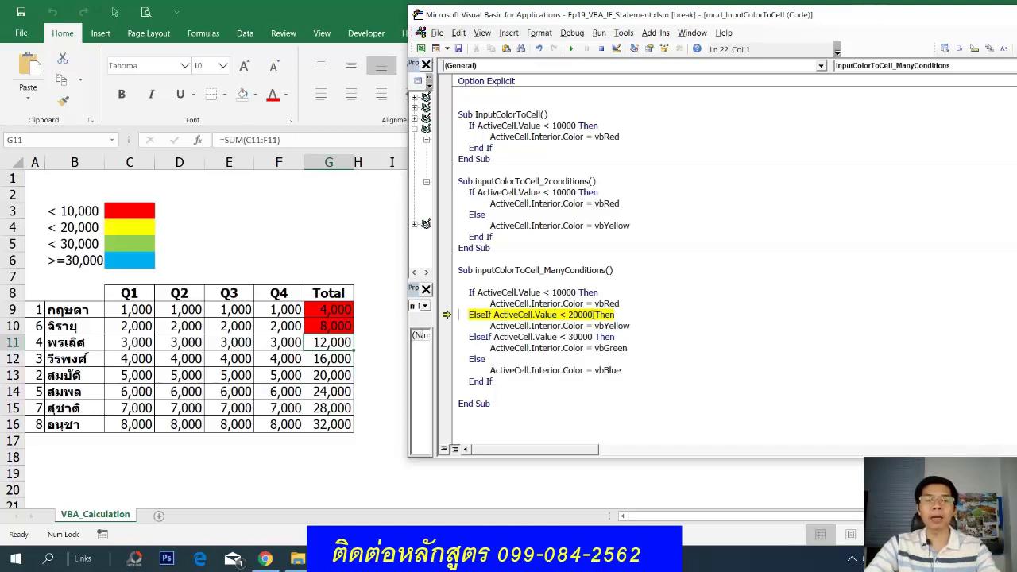
Step: Step the macro to End Sub so the 12,000 total turns yellow, then select G16
key(F8)
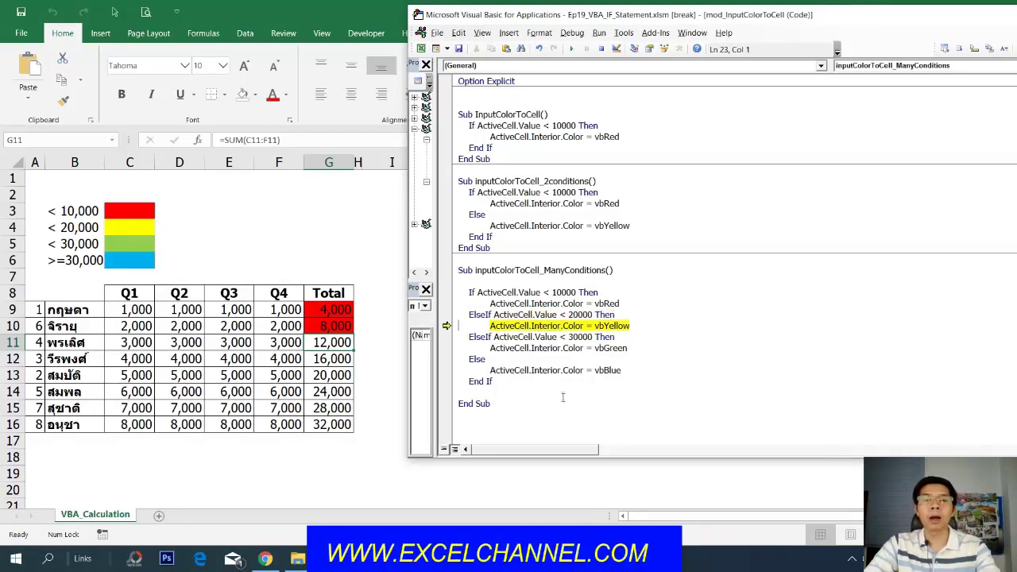
key(F8)
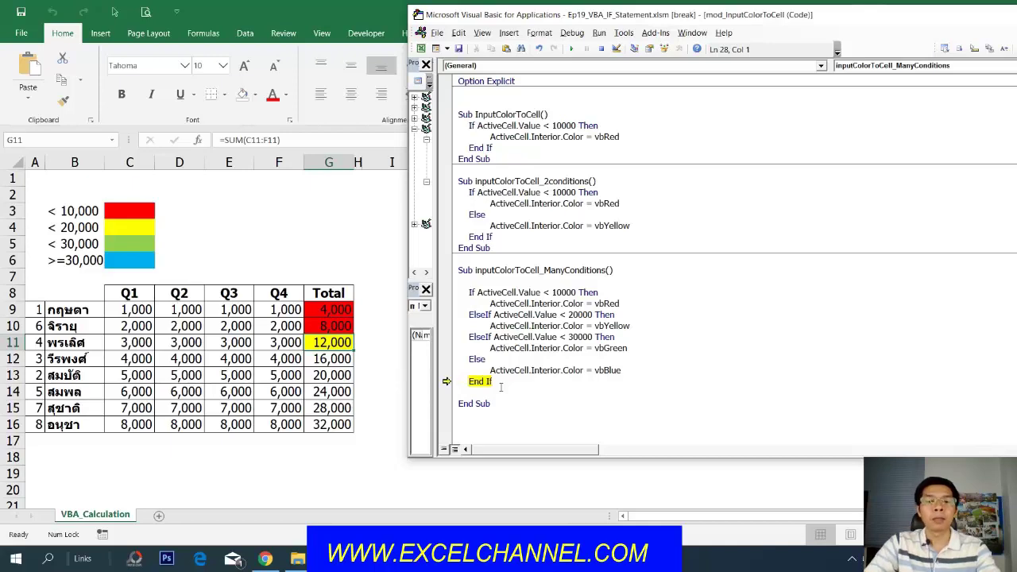
key(F8)
key(F8)
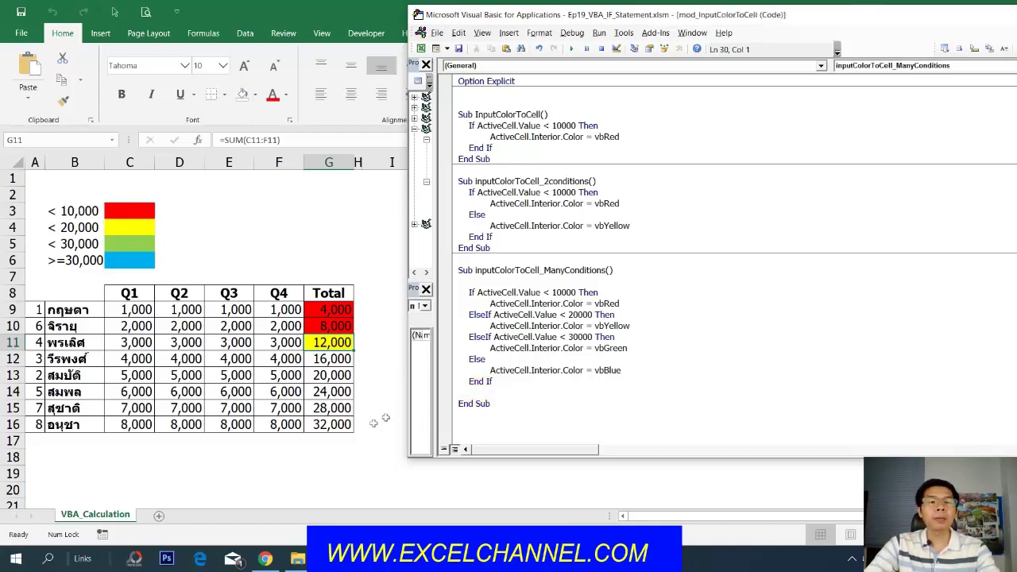
click(326, 429)
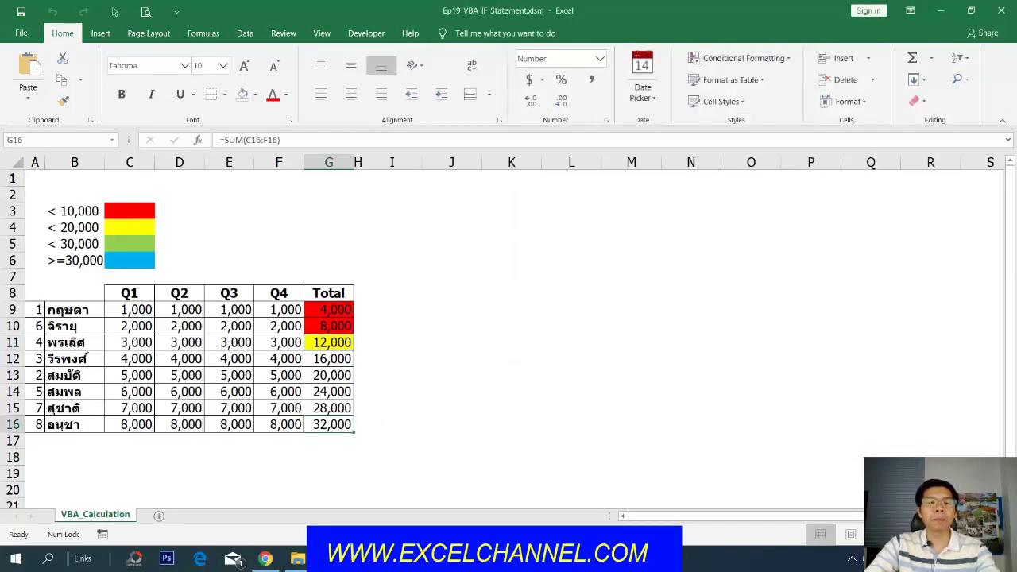
click(413, 500)
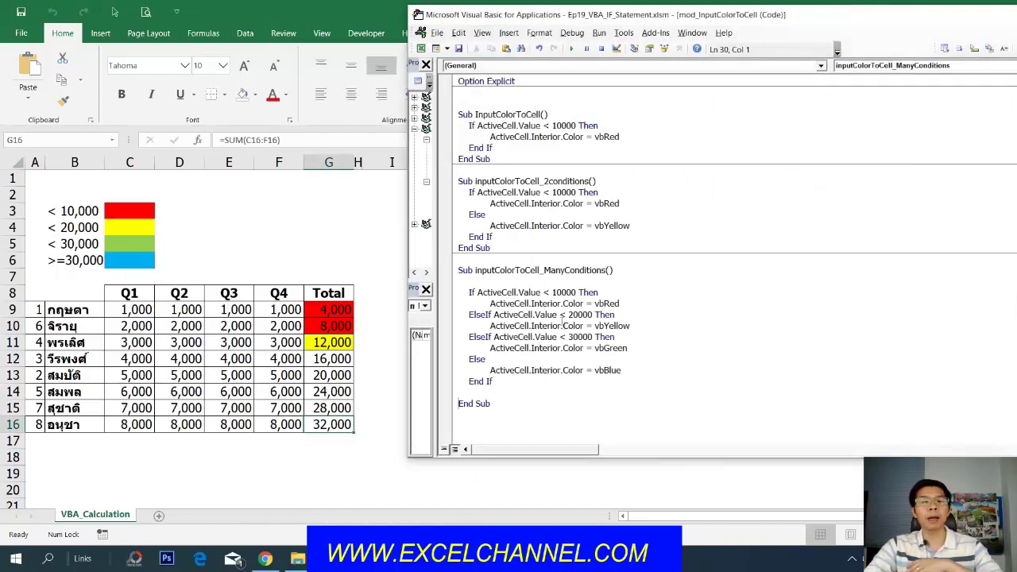
Step: Step past the 10000, 20000 and 30000 checks into the Else branch, filling G16 vbBlue
key(F8)
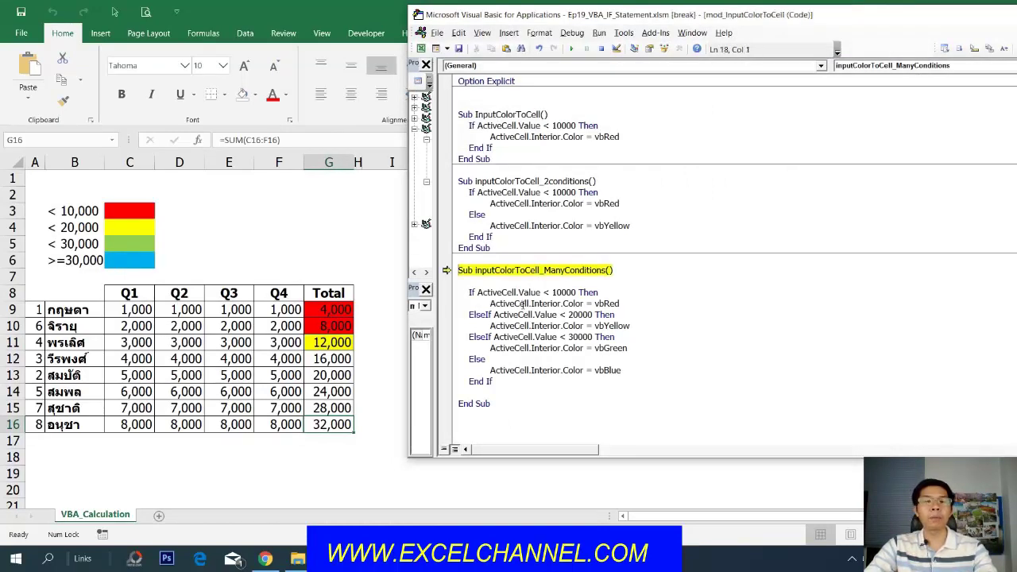
key(F8)
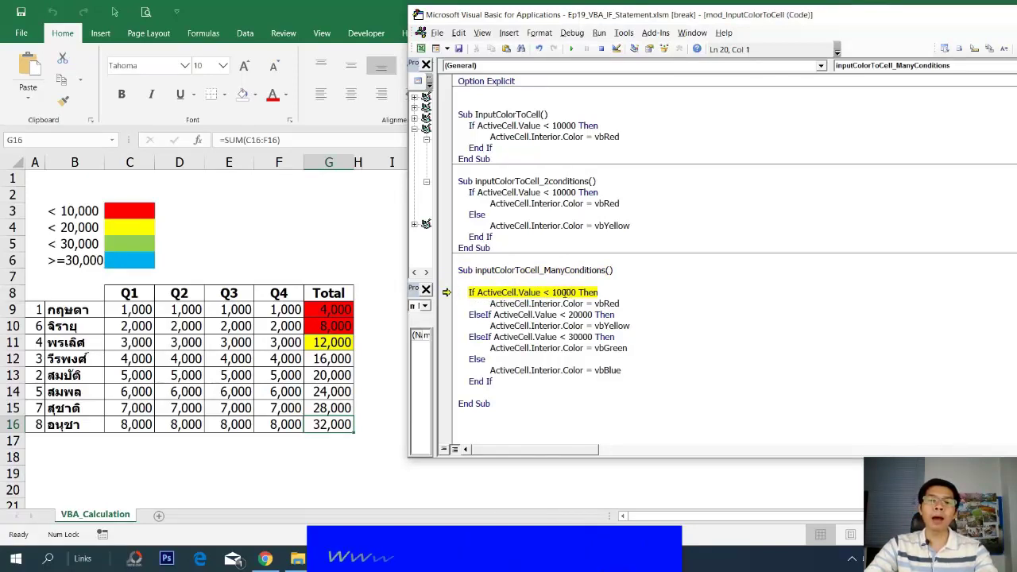
drag(469, 315, 568, 309)
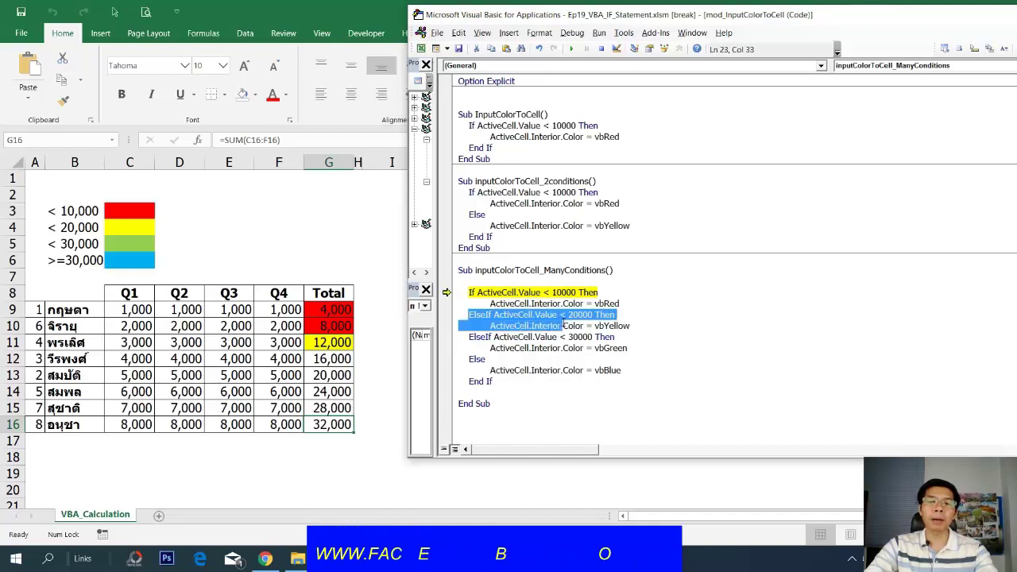
click(583, 303)
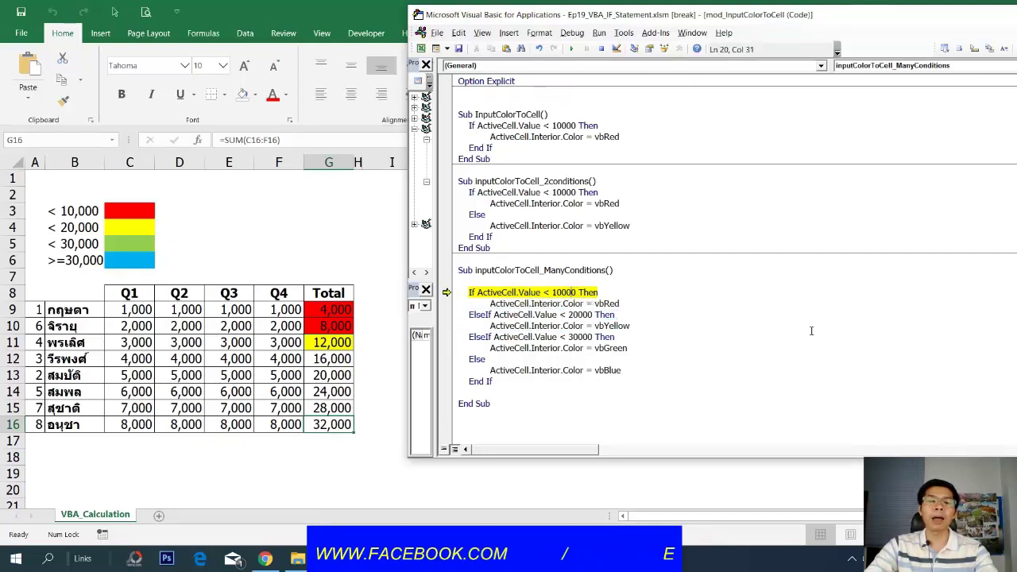
key(F8)
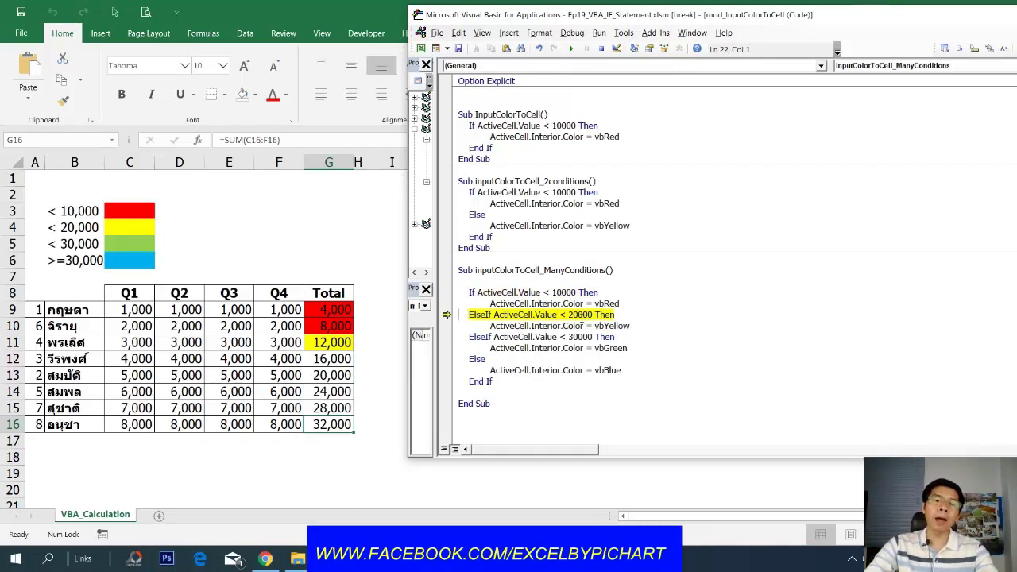
key(F8)
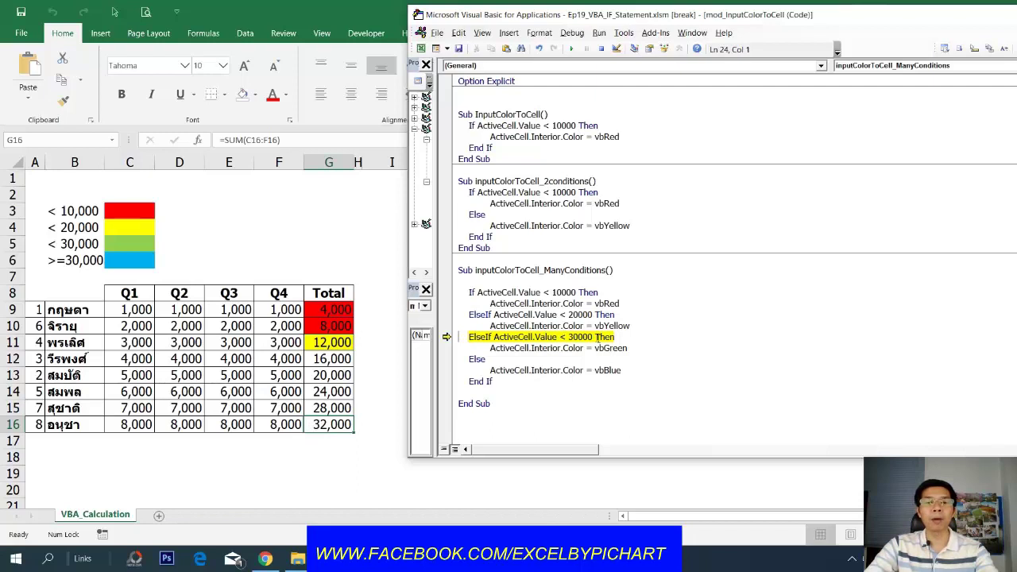
key(F8)
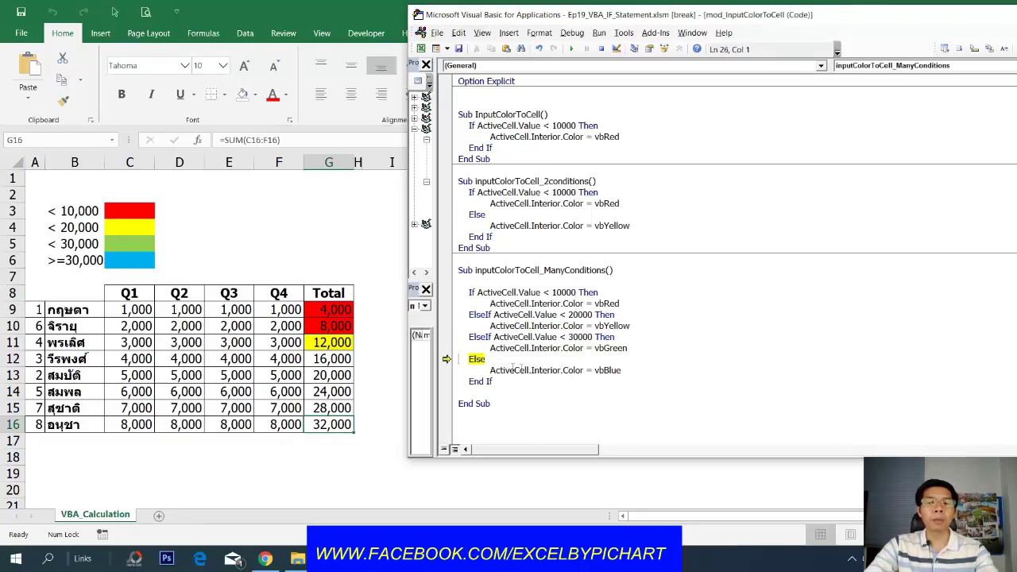
key(F8)
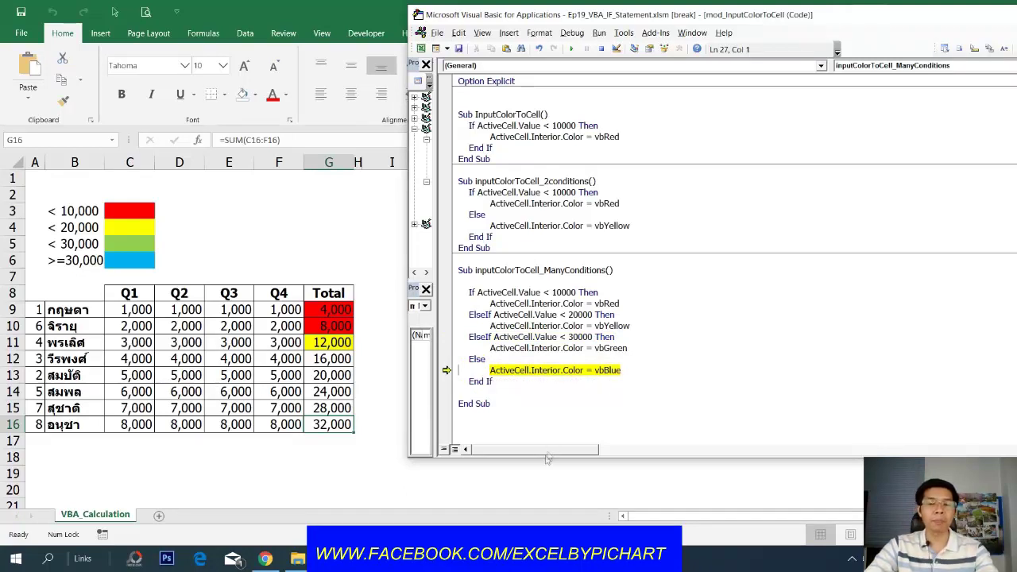
key(F8)
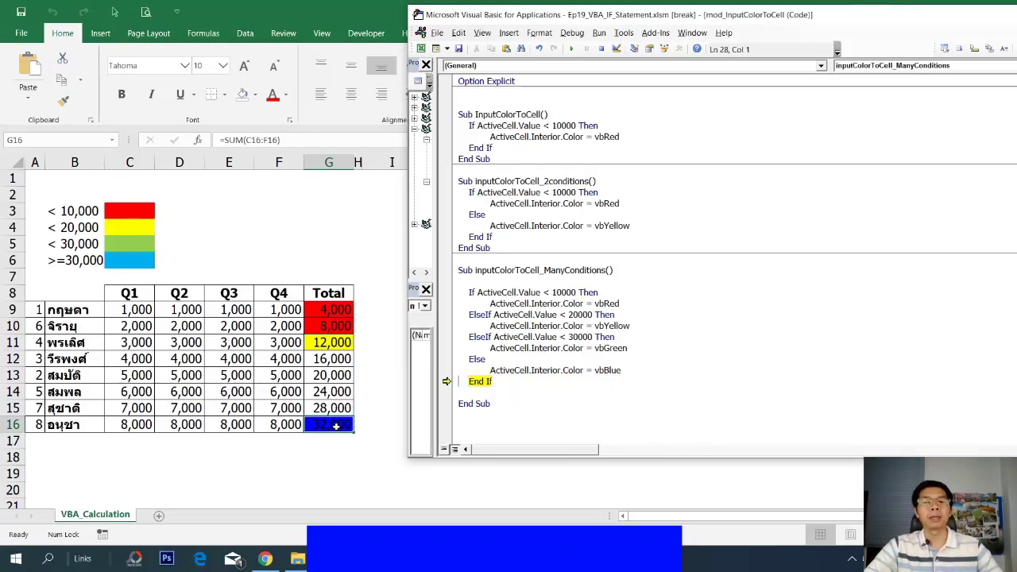
key(F8)
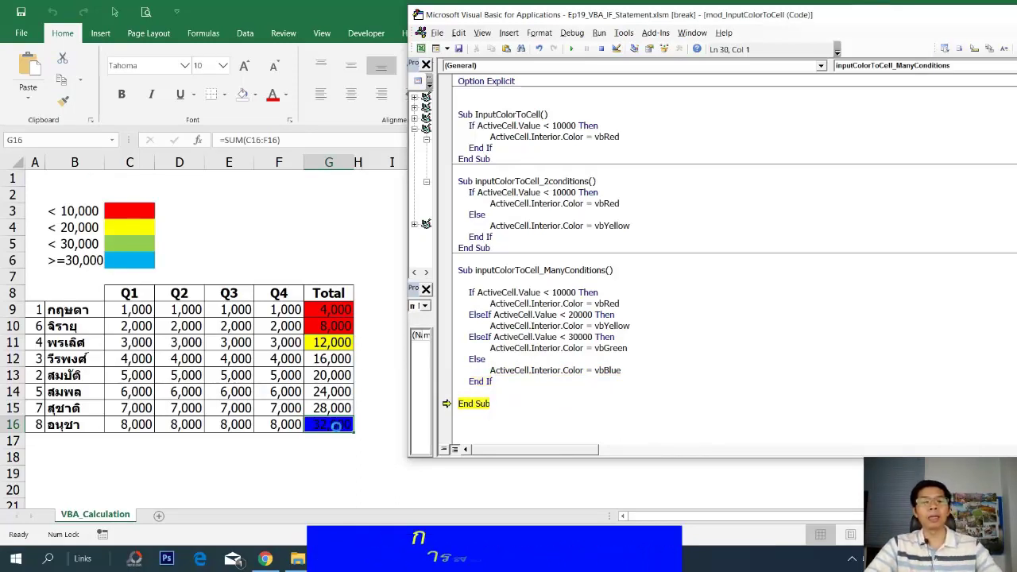
key(F8)
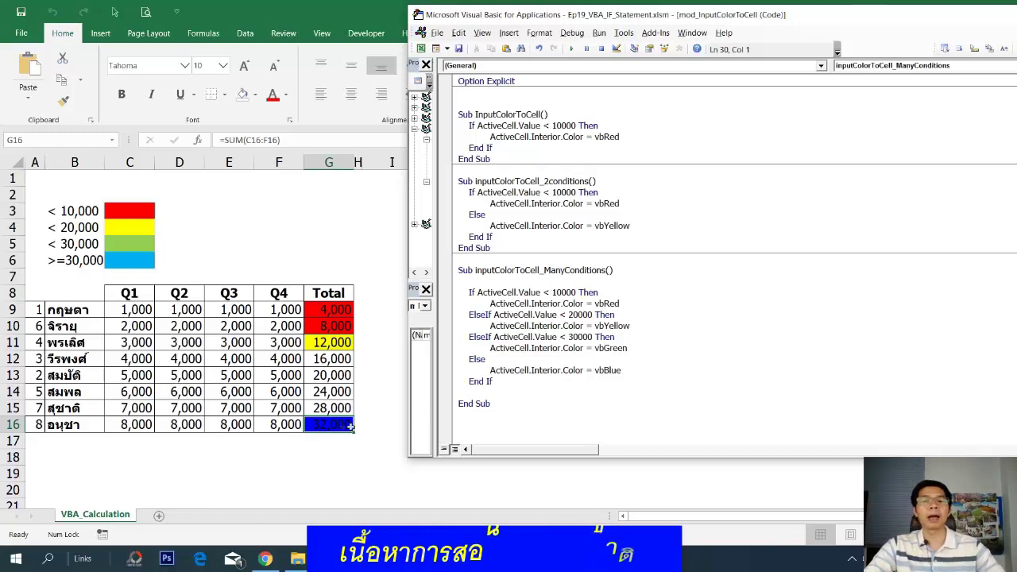
Step: Set the Total cells G9:G16 in the workbook to No Fill, then return to the code
click(515, 370)
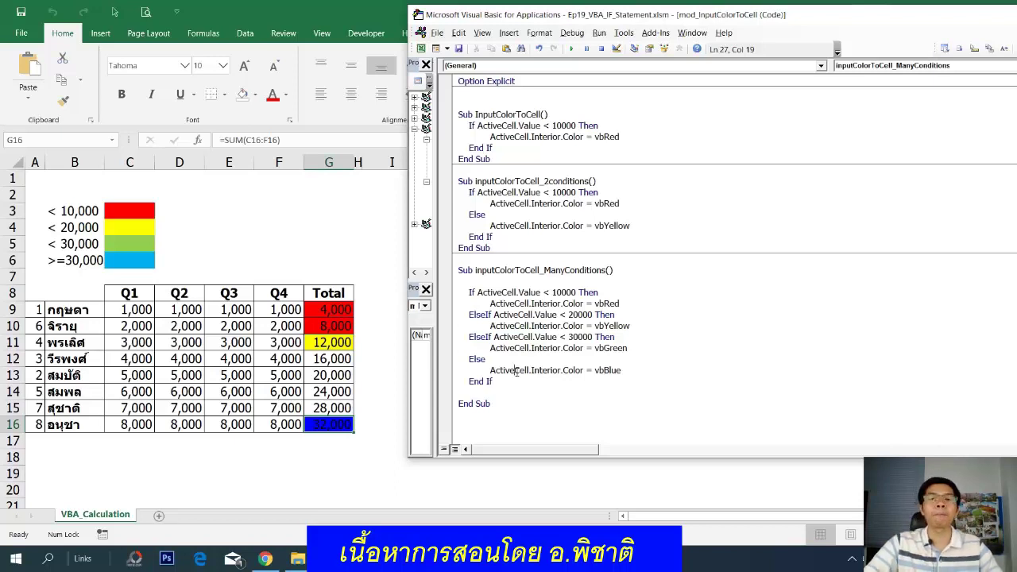
key(alt+F11)
drag(334, 309, 334, 425)
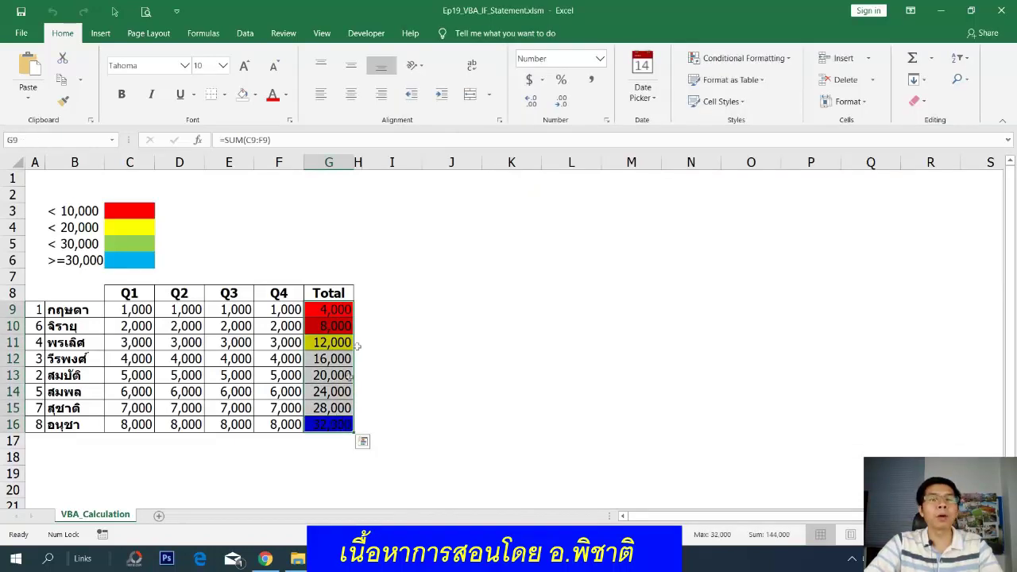
click(242, 94)
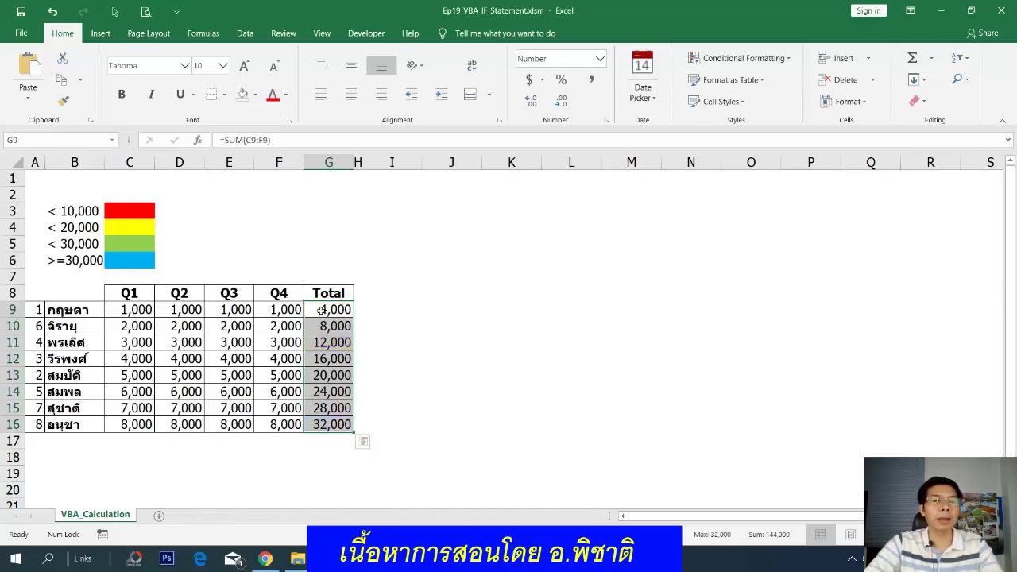
mouse_move(297, 558)
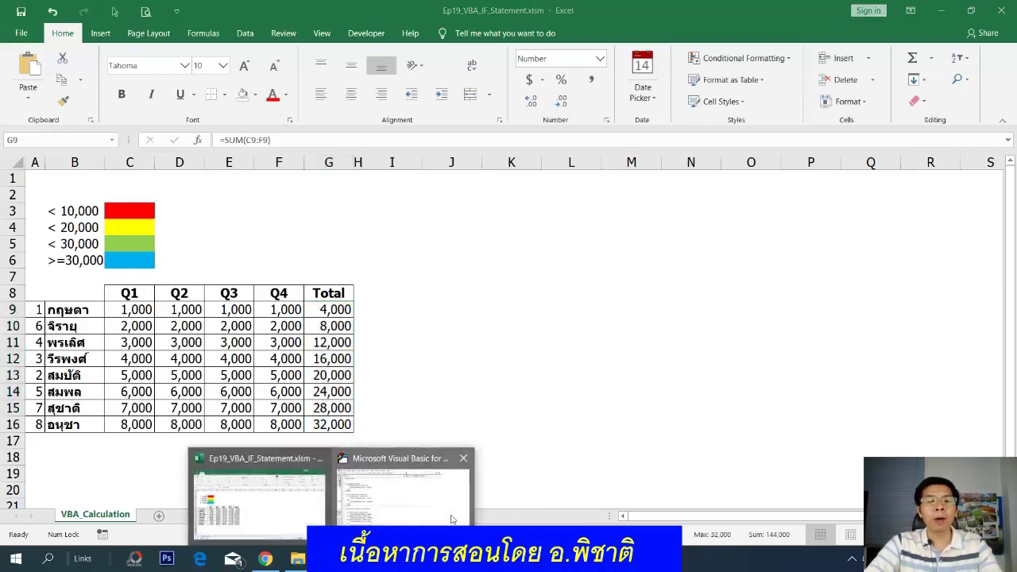
click(402, 488)
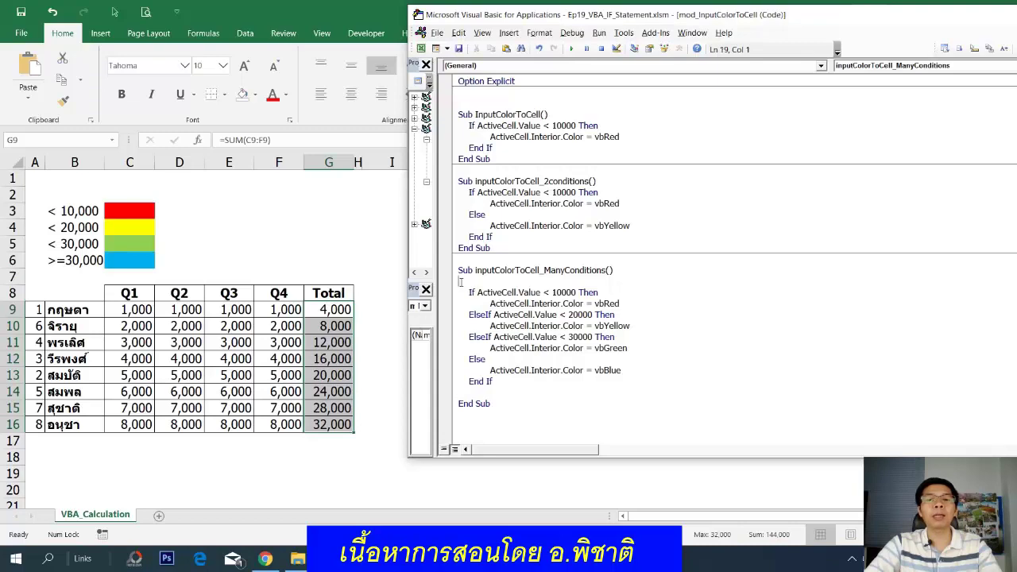
Step: Insert the line 'For i = 9 To 16' above the If block and move above End Sub
key(Return)
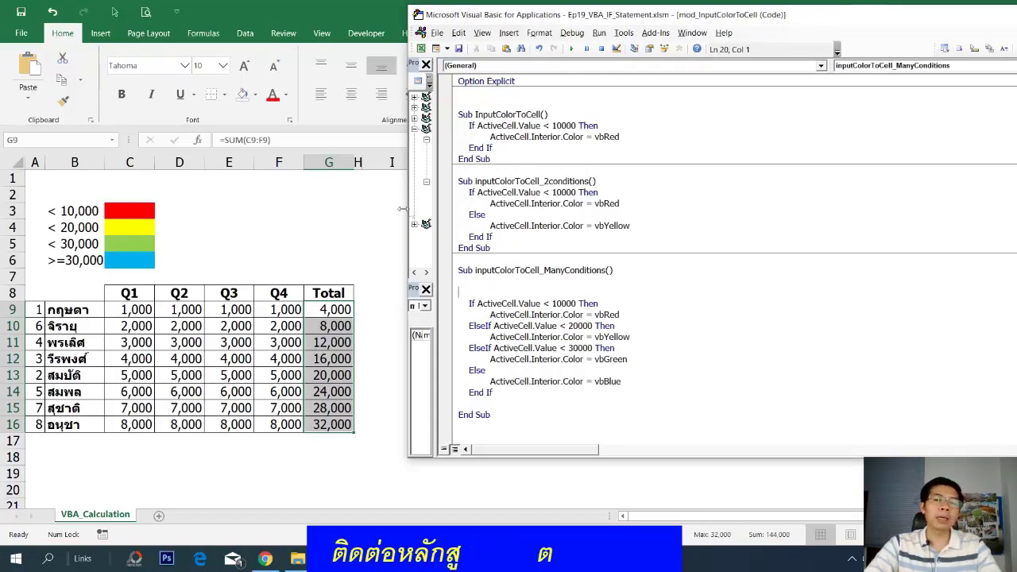
click(329, 325)
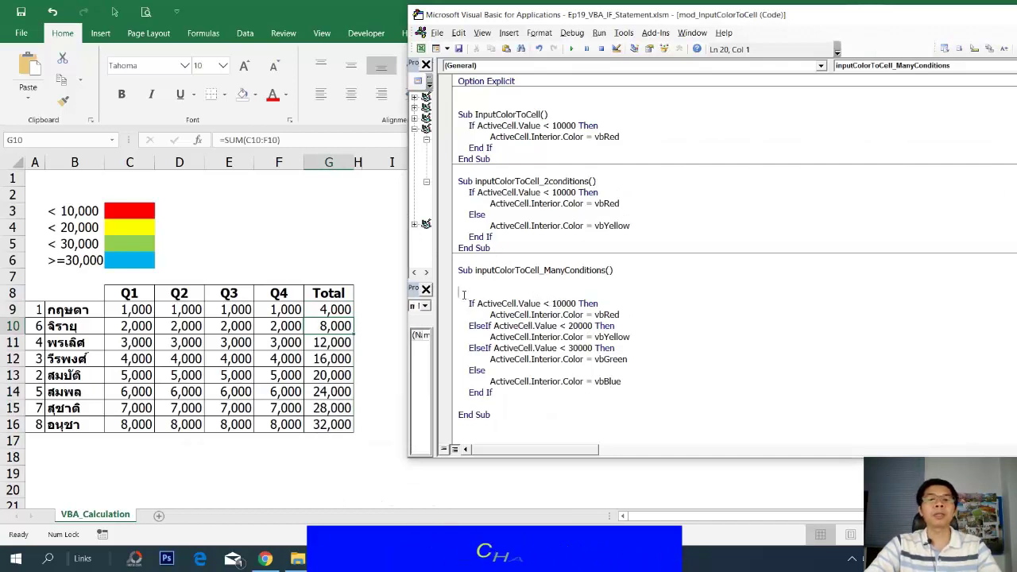
text(fo)
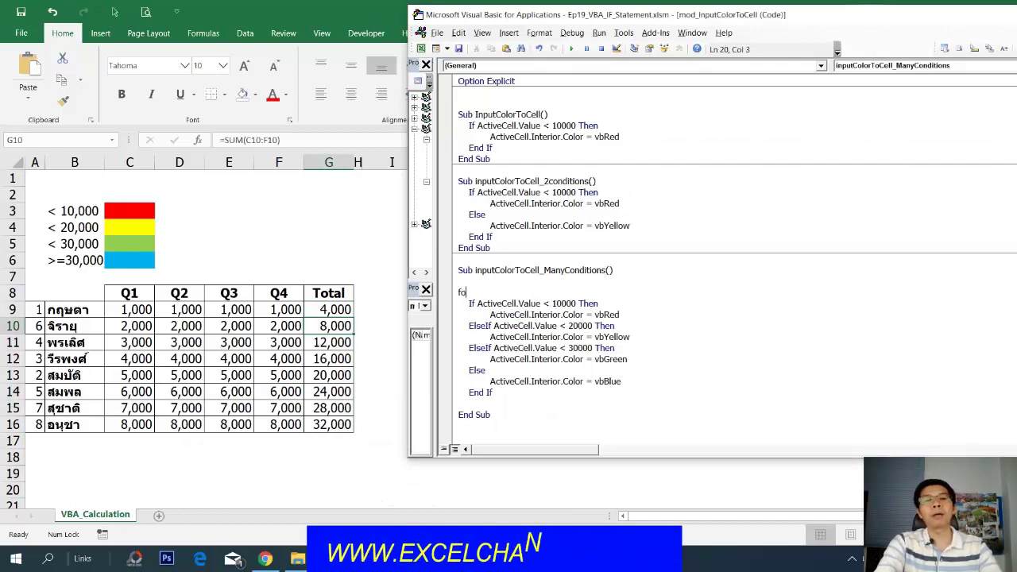
text(r i )
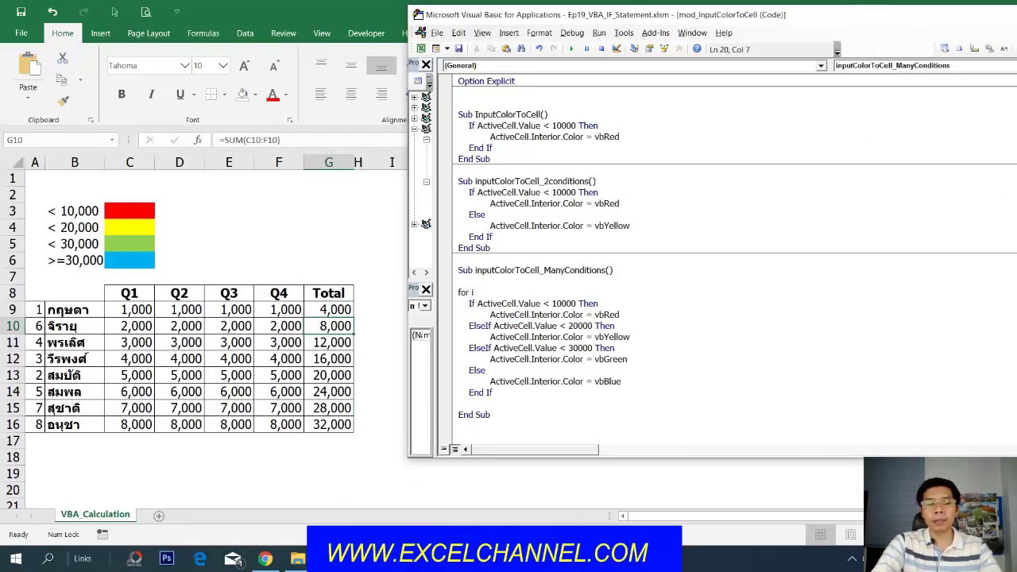
text(=)
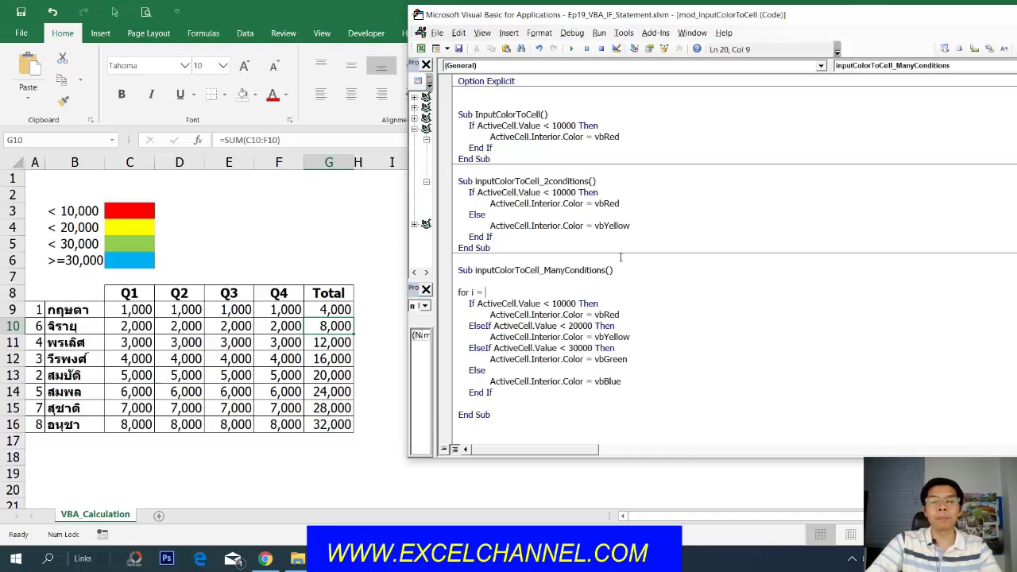
text(9 to)
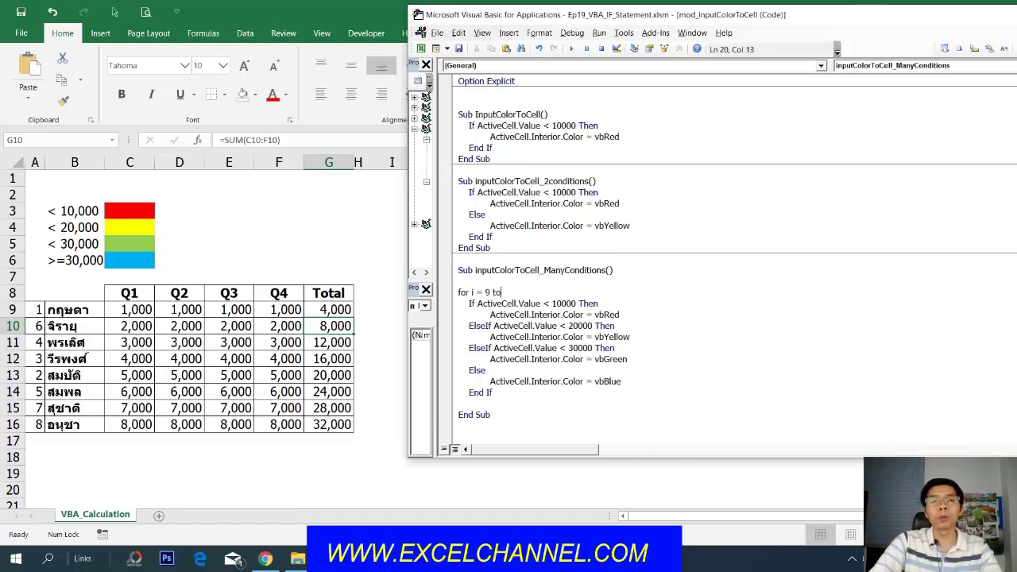
text( 16)
click(694, 317)
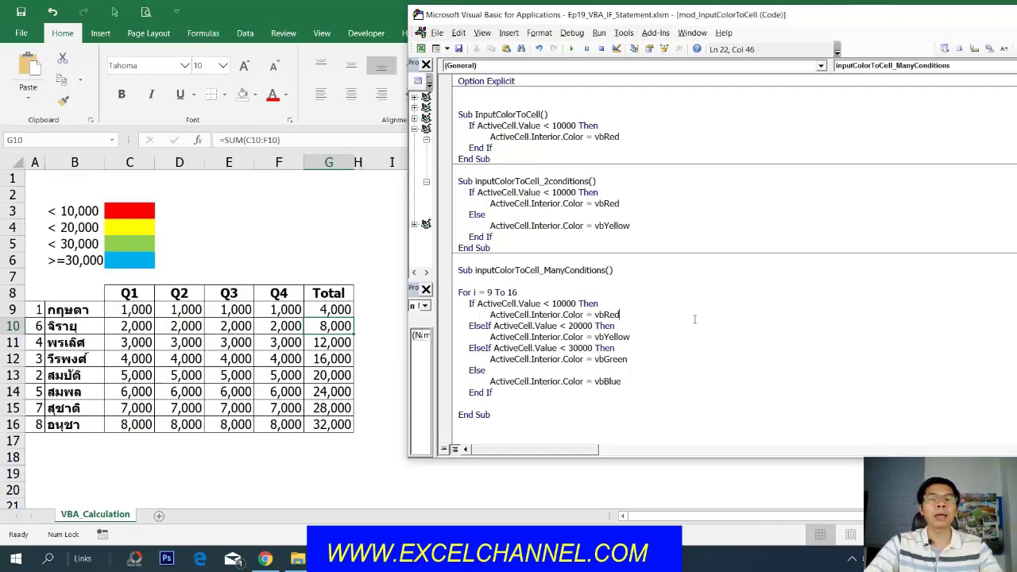
click(453, 292)
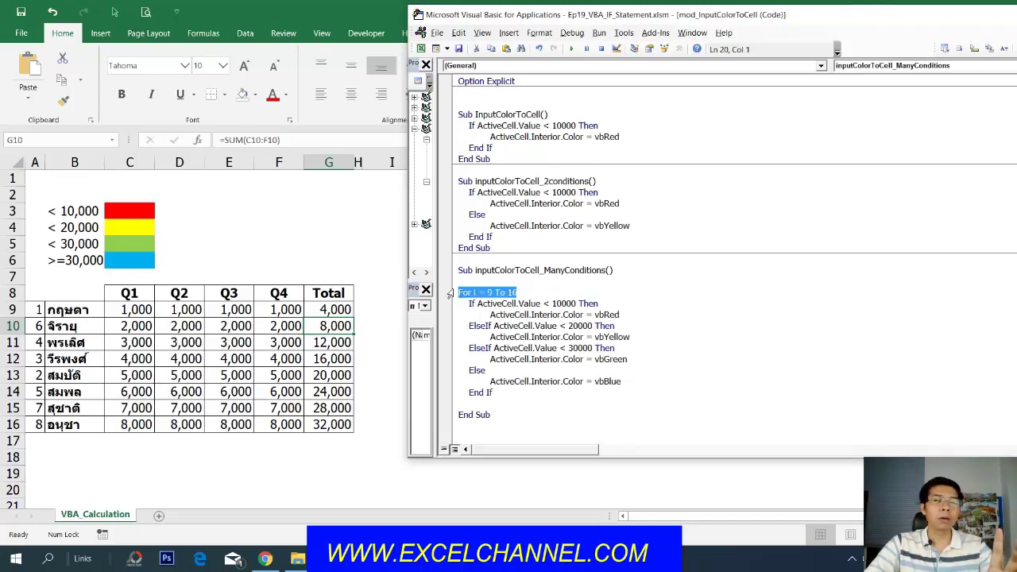
click(458, 403)
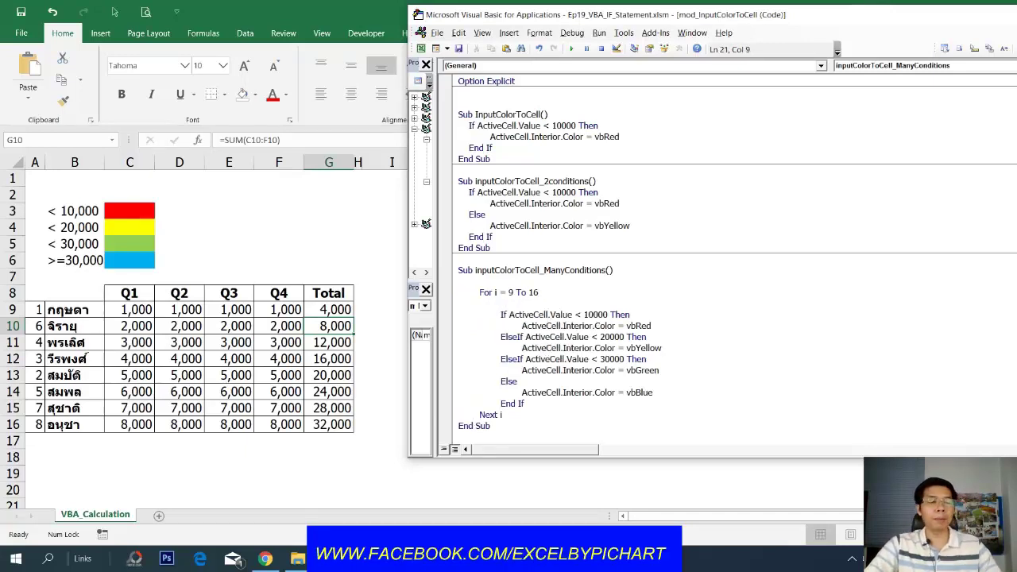
Step: Add an indented Range("G" & i).Select line inside the loop before the colour checks
key(Tab)
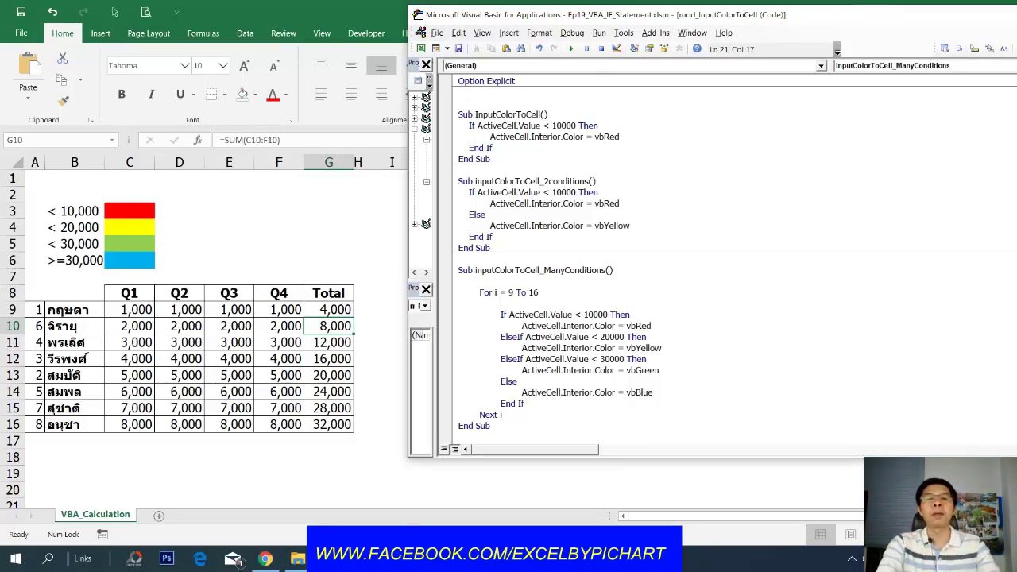
text(ra)
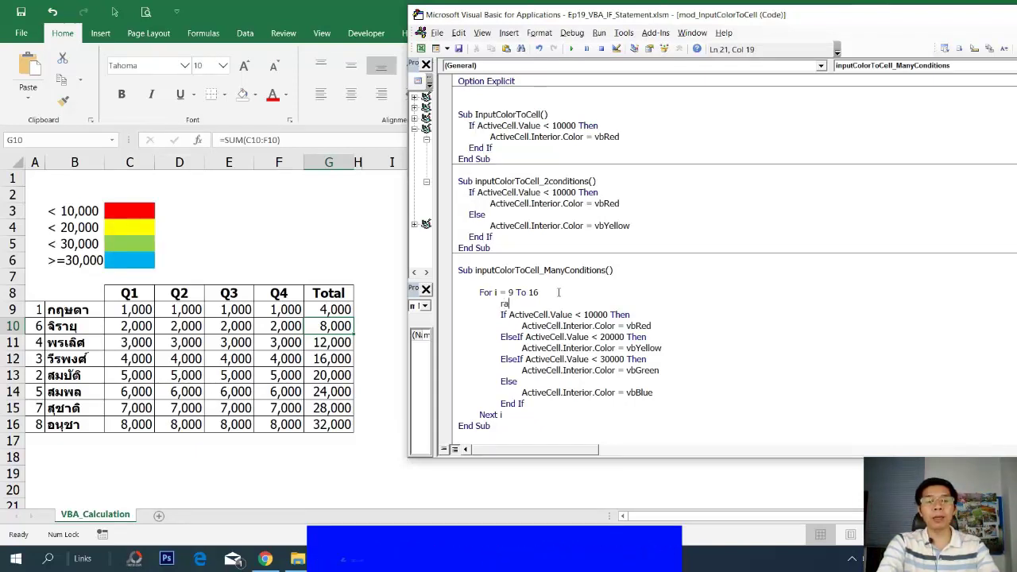
text(nge(")
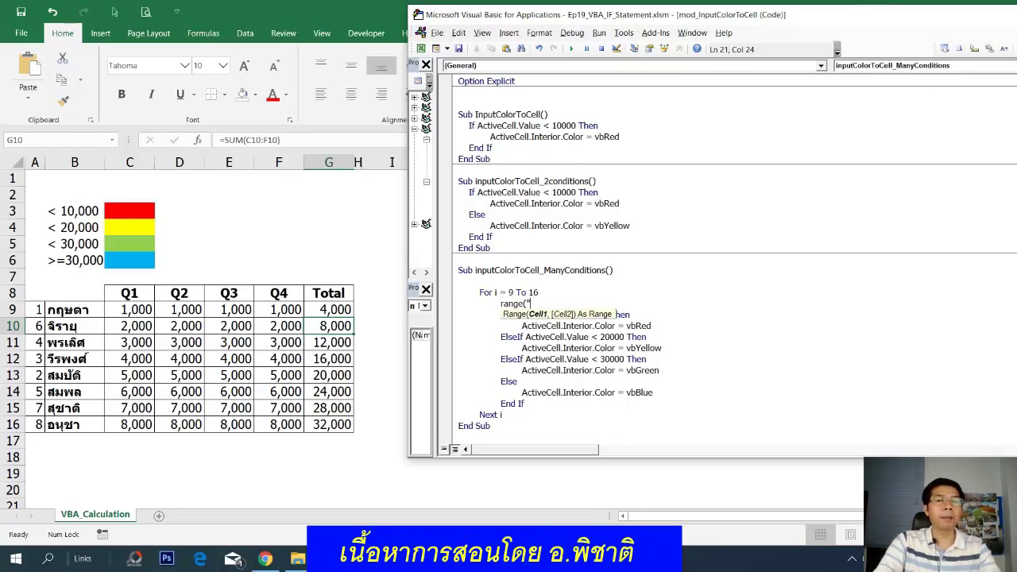
text(G")
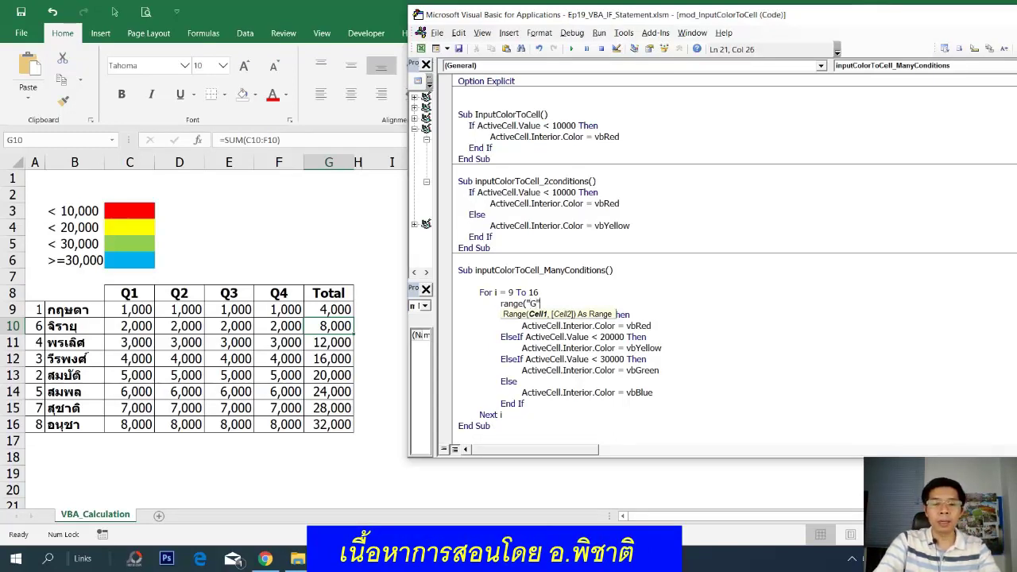
text(&i))
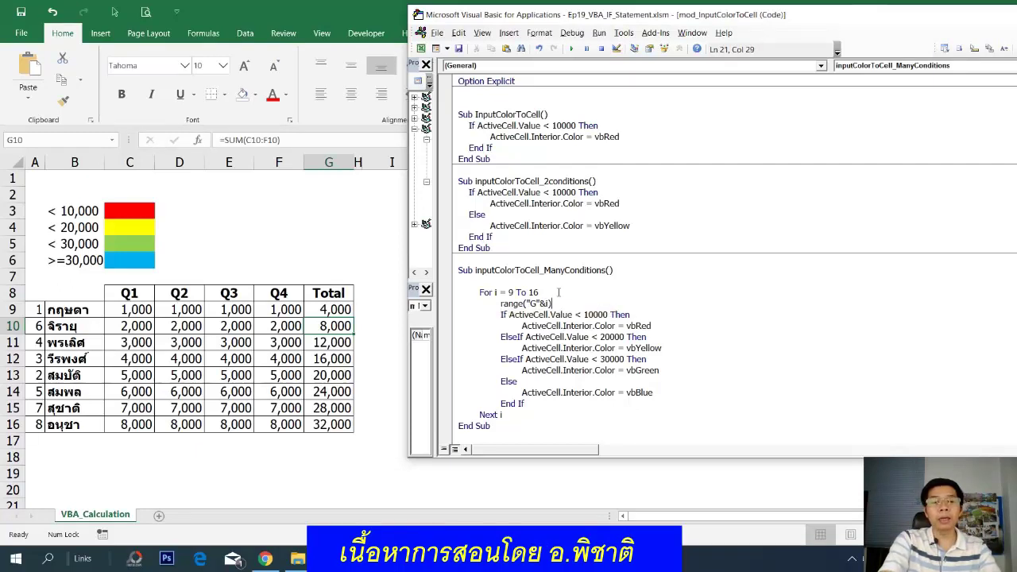
text(.select)
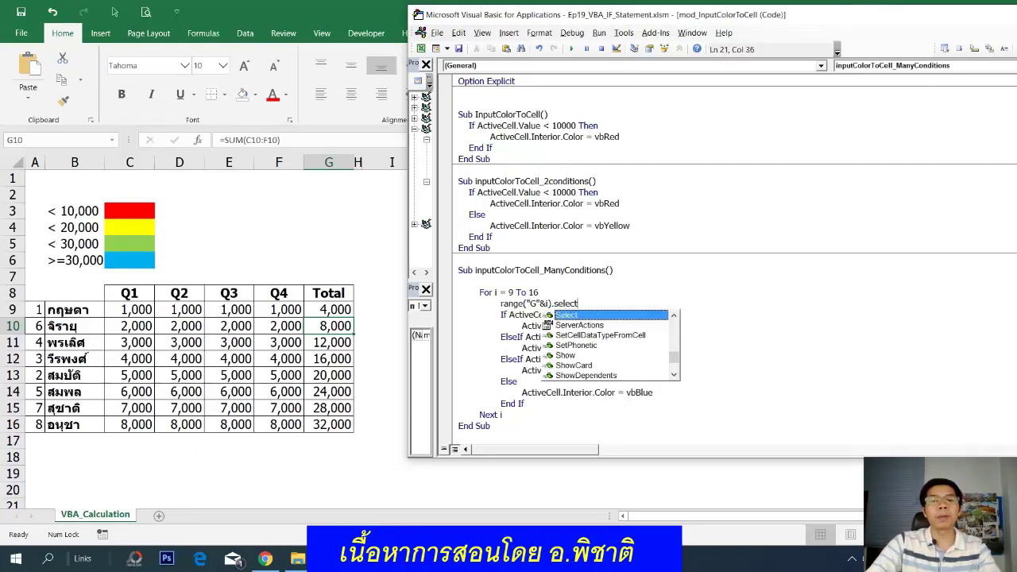
click(764, 343)
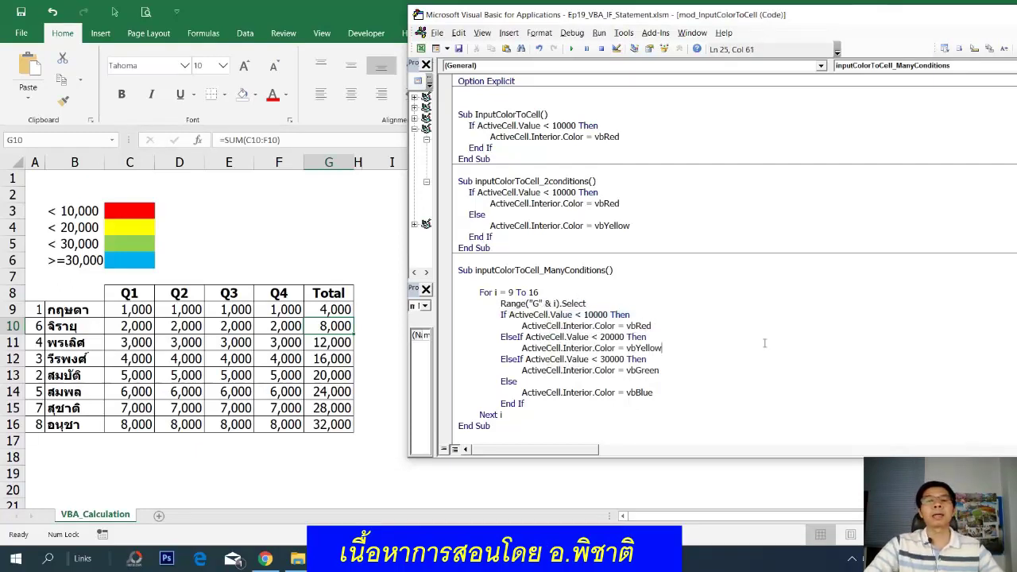
click(610, 304)
key(Return)
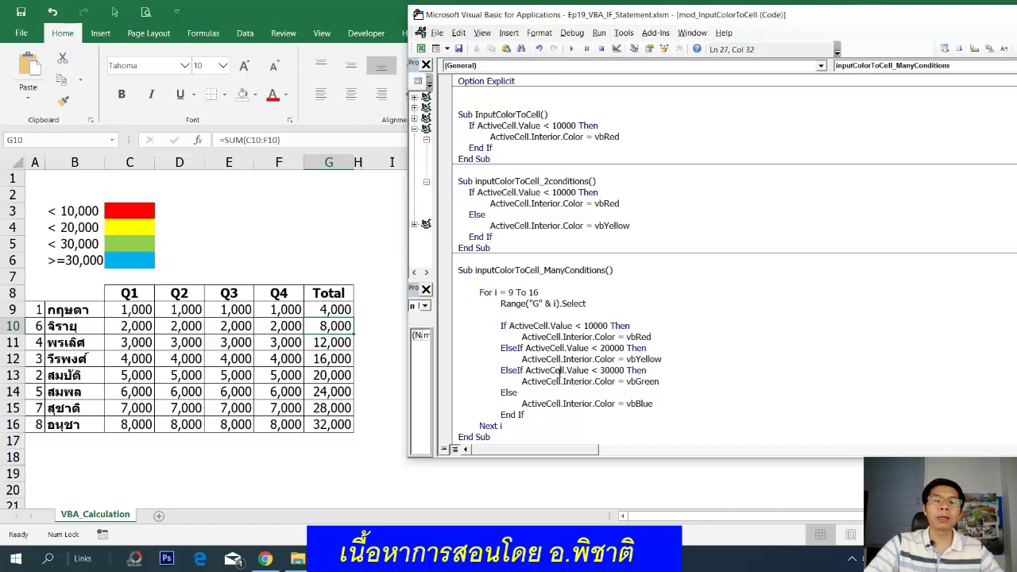
Step: Tidy the loop's indentation and run the macro, which raises 'Variable not defined'
click(532, 414)
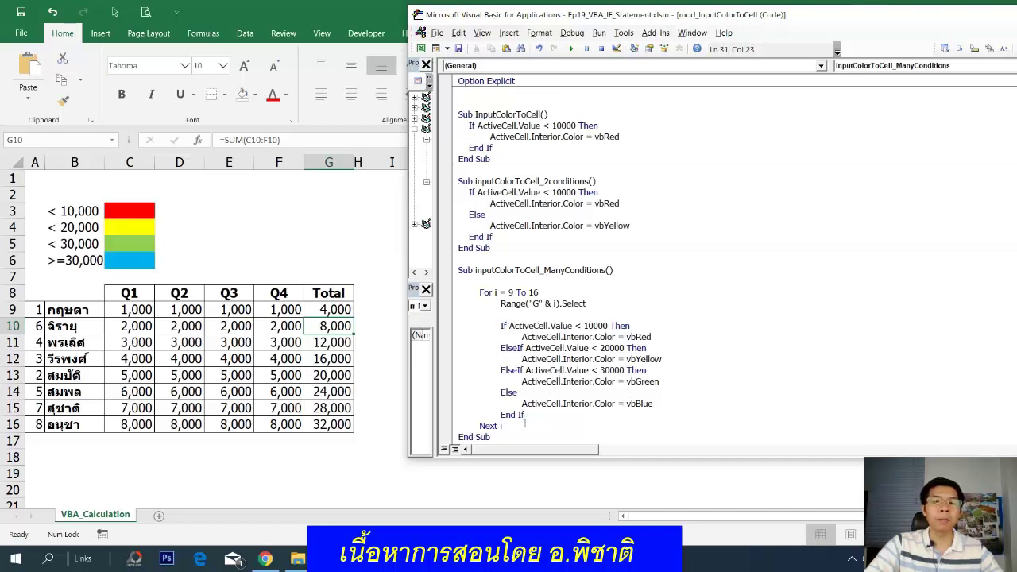
click(525, 426)
drag(501, 303, 557, 303)
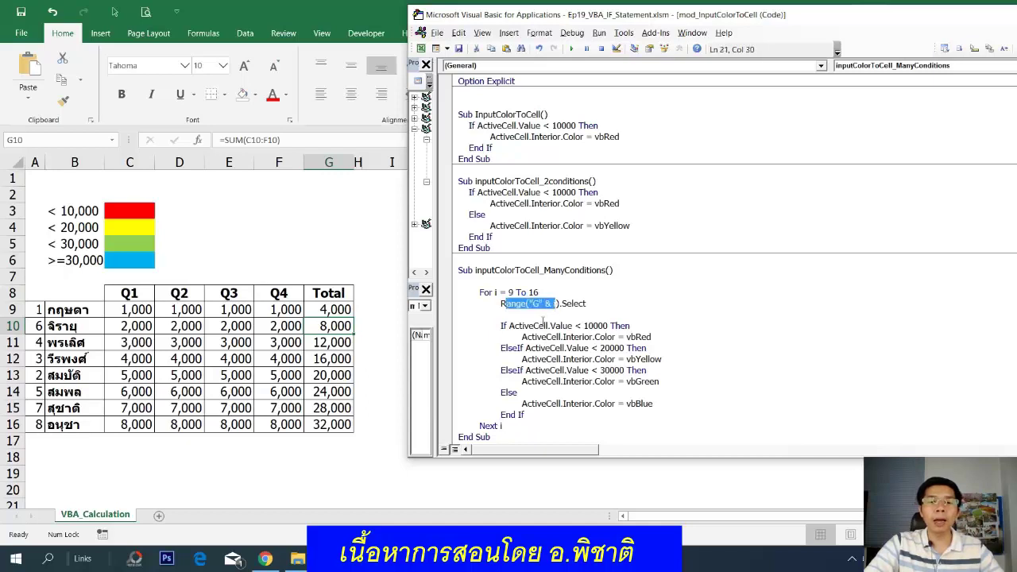
drag(535, 337, 702, 412)
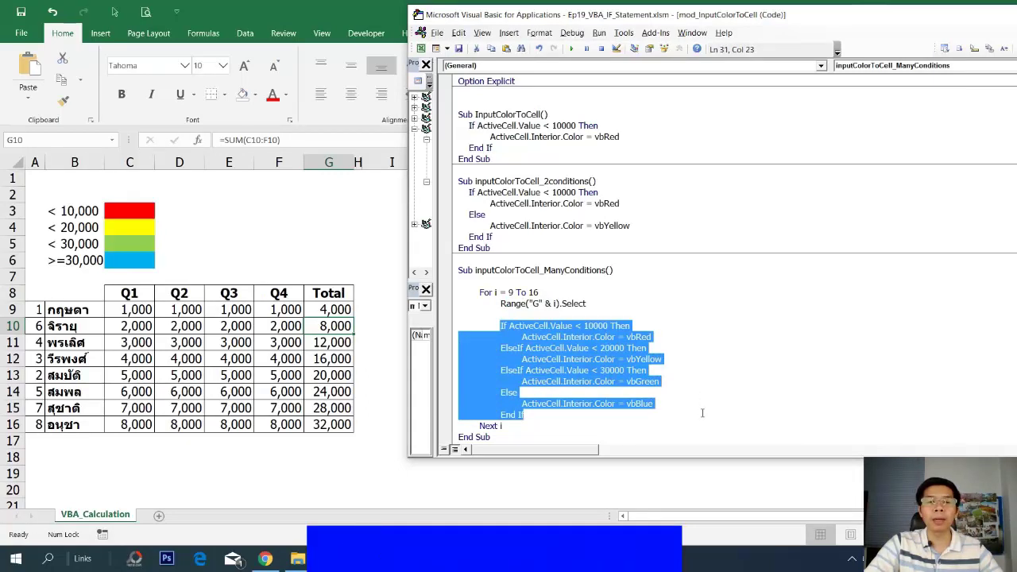
click(566, 359)
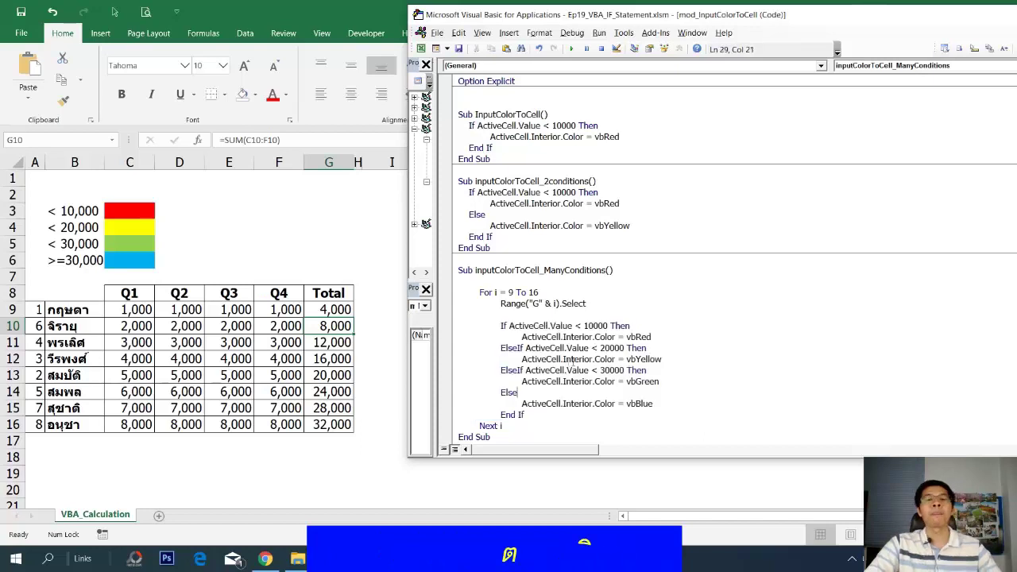
click(499, 304)
key(Return)
key(BackSpace)
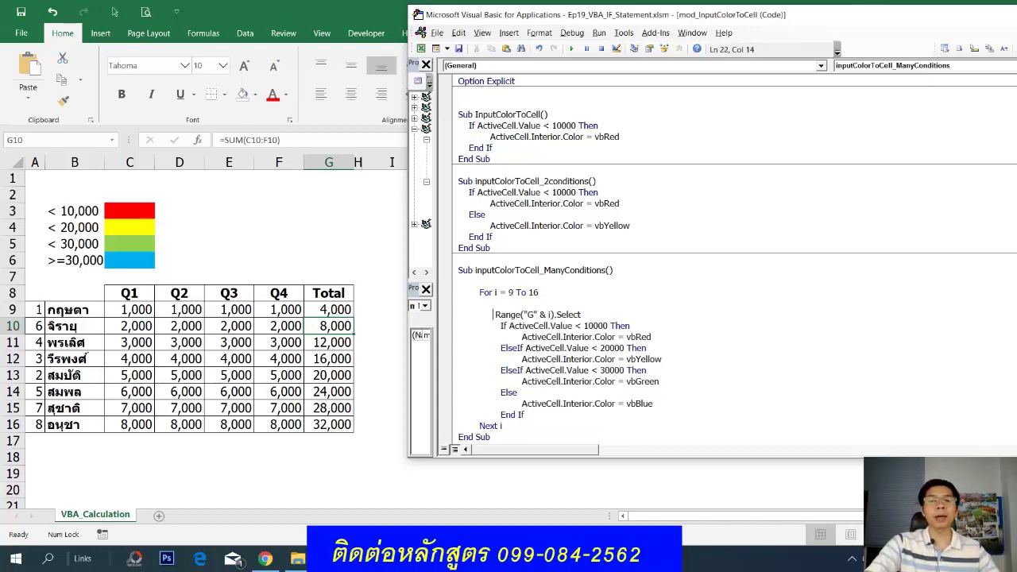
key(BackSpace)
key(BackSpace)
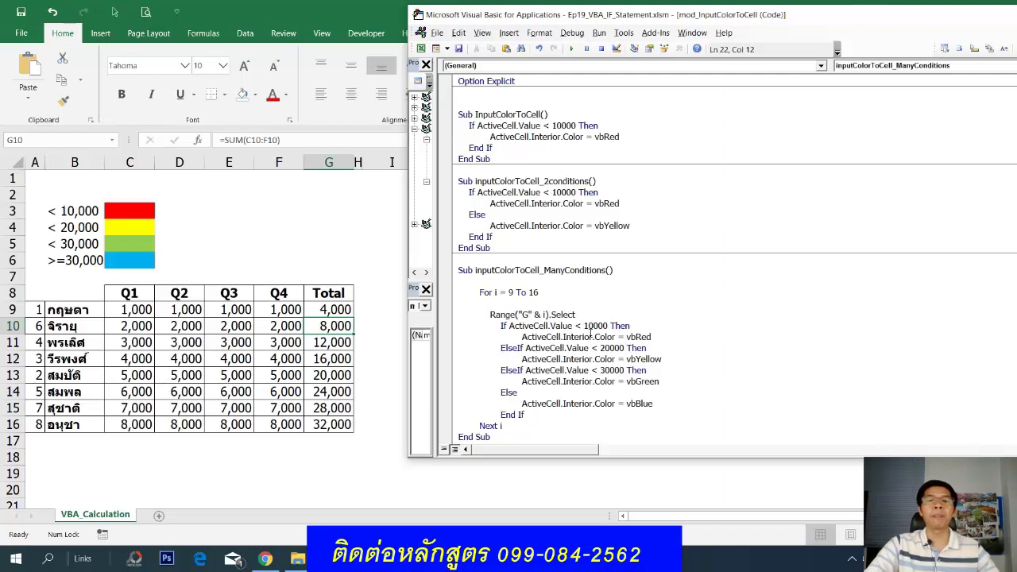
key(F5)
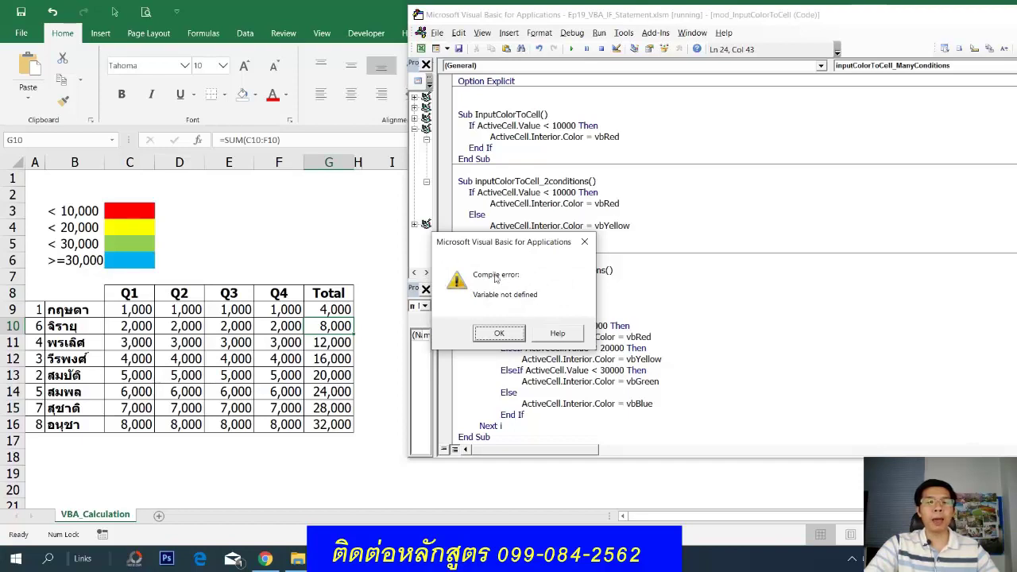
Step: Dismiss the compile error and declare 'Dim i As Long' under the Sub header
click(501, 333)
key(Up)
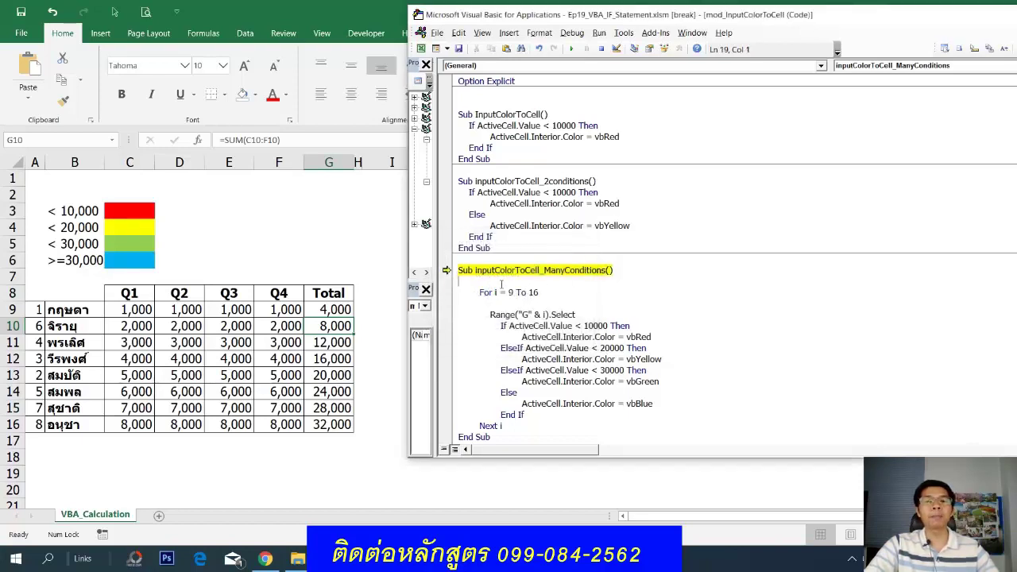
text(dim i as)
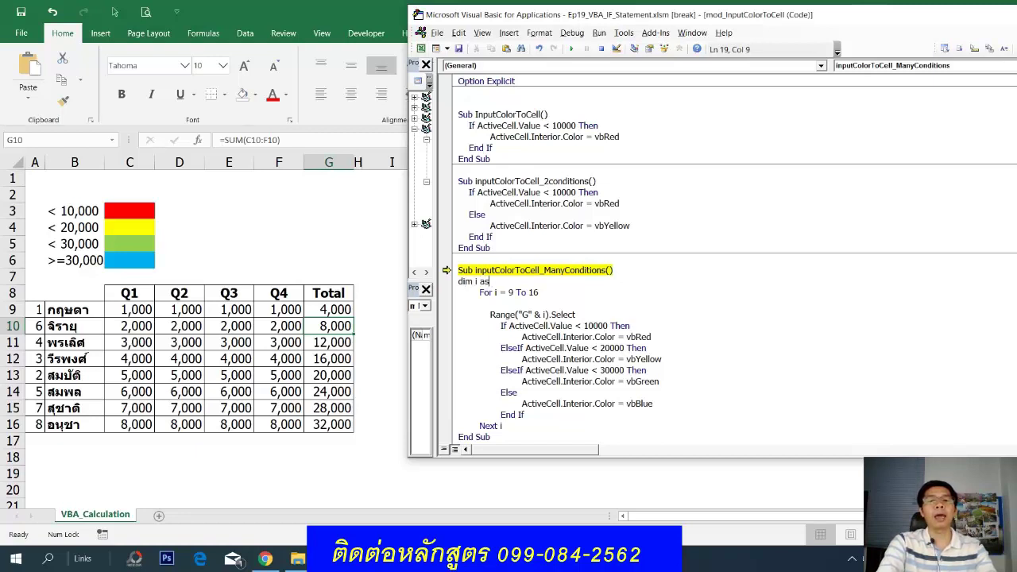
text( long)
click(732, 352)
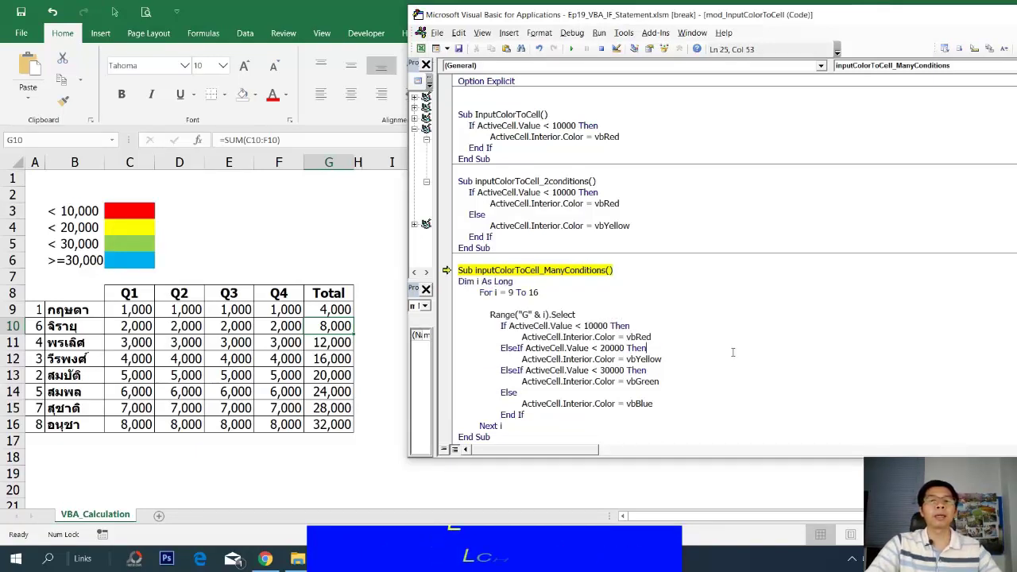
key(Down)
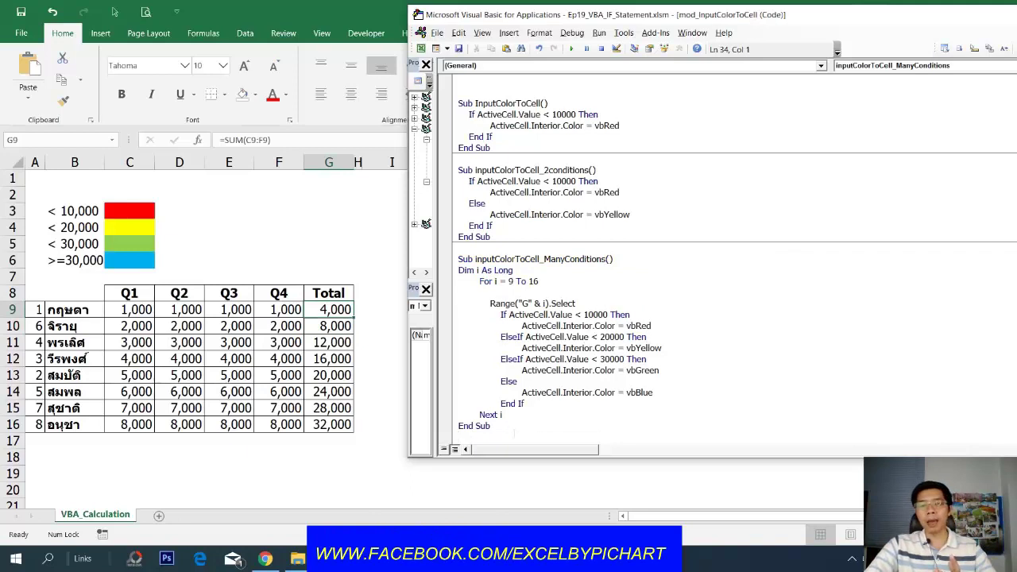
key(Down)
key(Down)
key(Down)
key(Down)
key(Down)
key(Down)
key(Down)
key(Down)
key(Down)
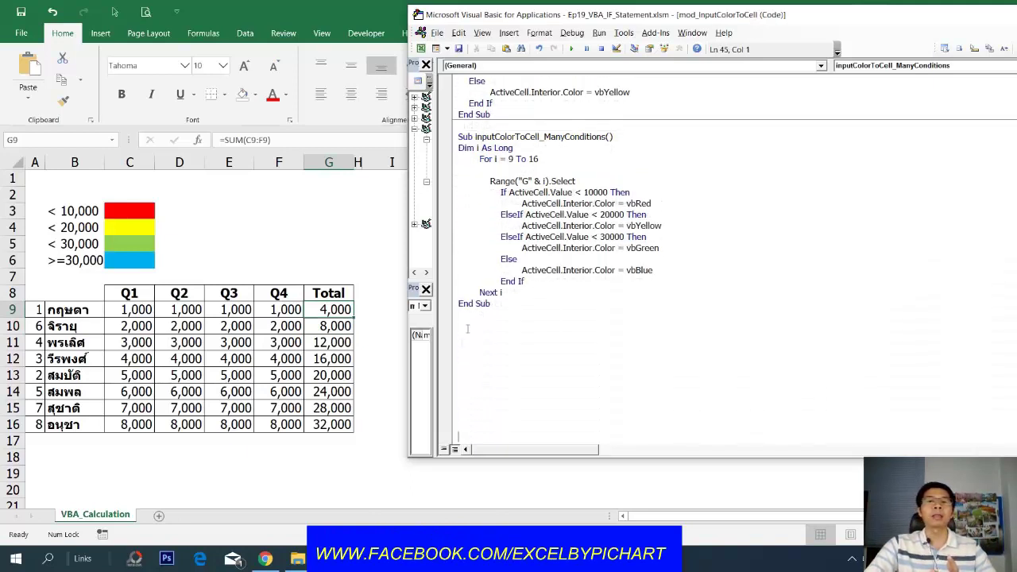
click(559, 203)
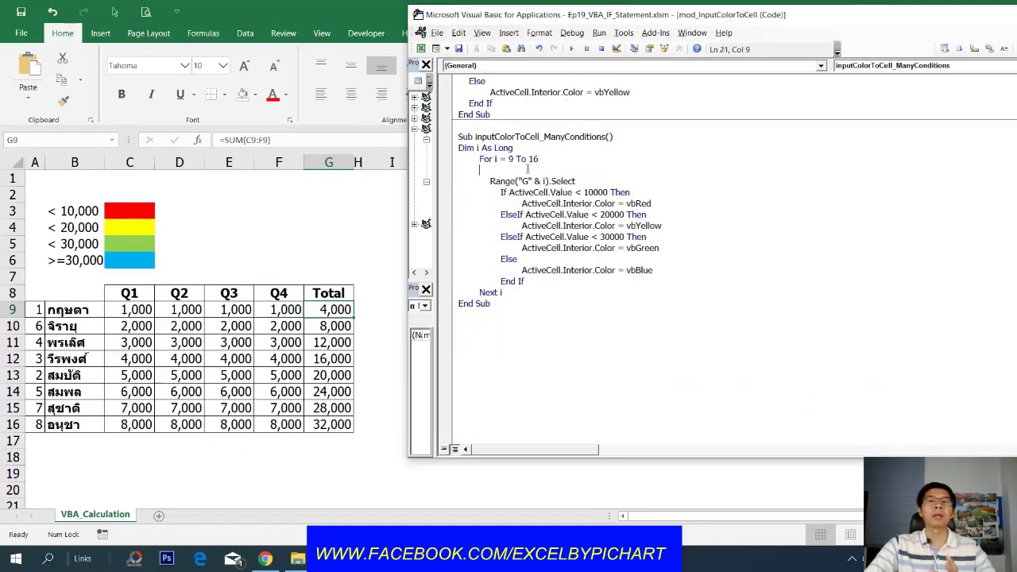
click(572, 49)
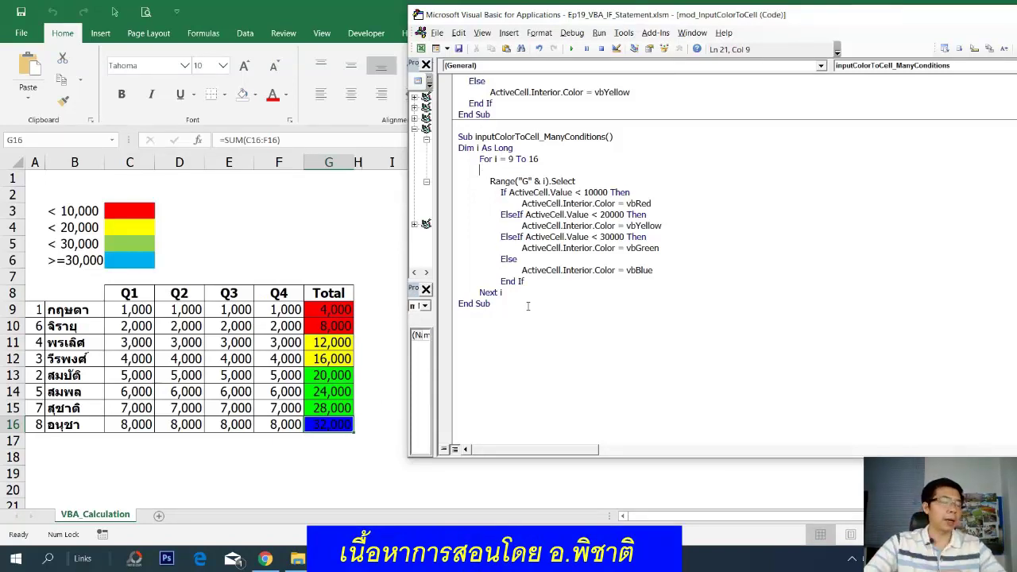
key(alt+F11)
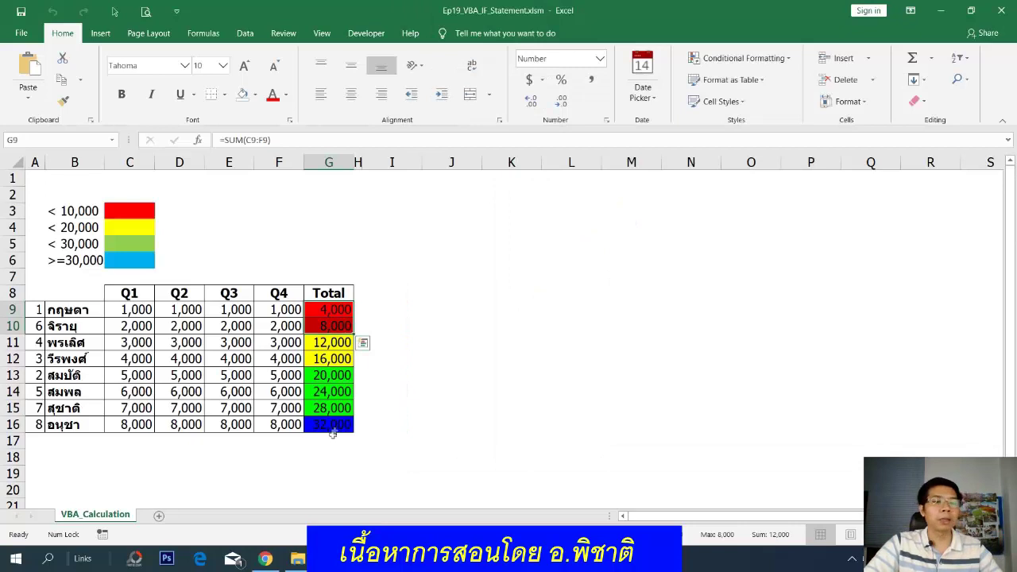
click(327, 310)
click(327, 321)
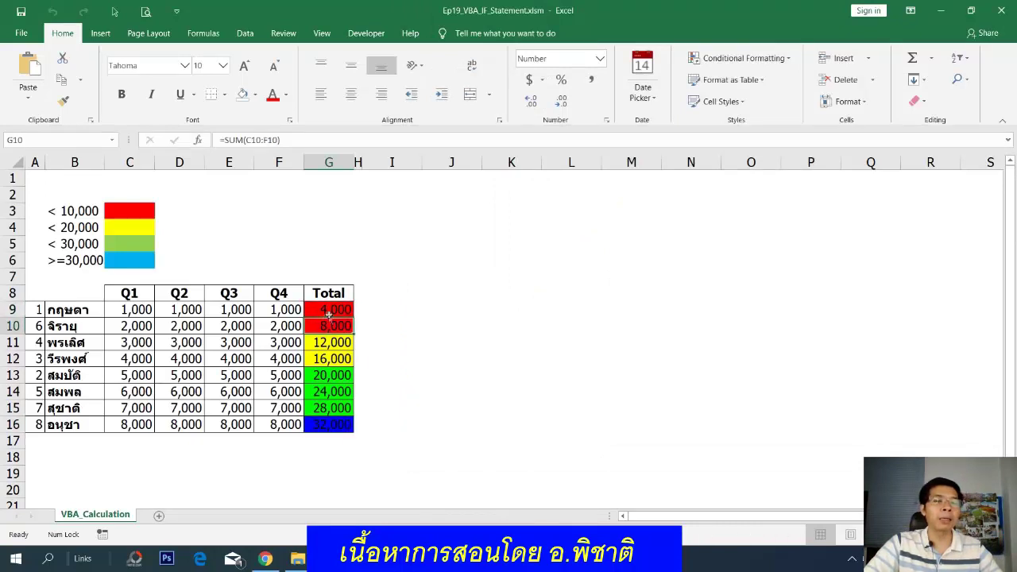
drag(331, 310, 331, 324)
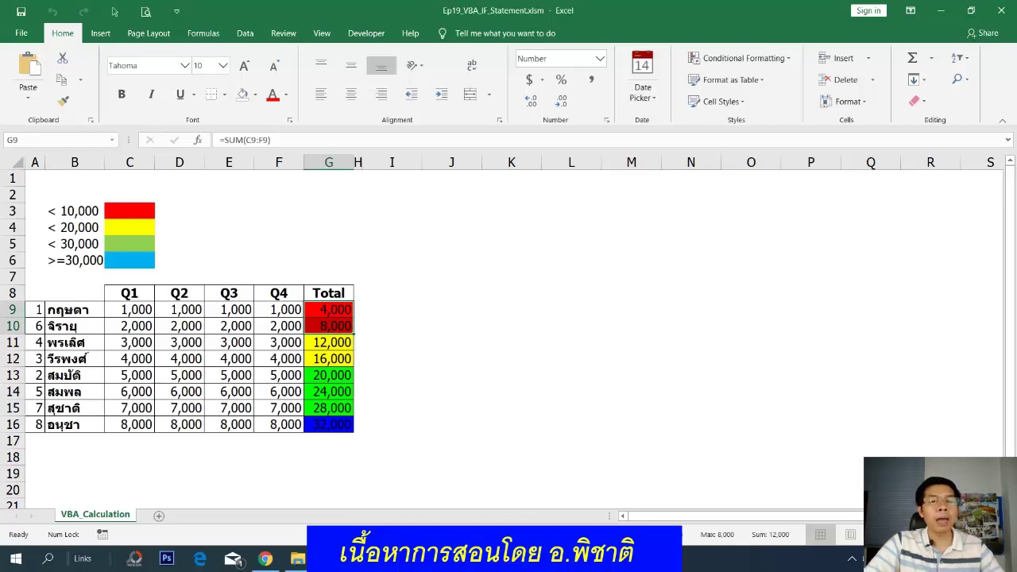
mouse_move(297, 559)
click(405, 477)
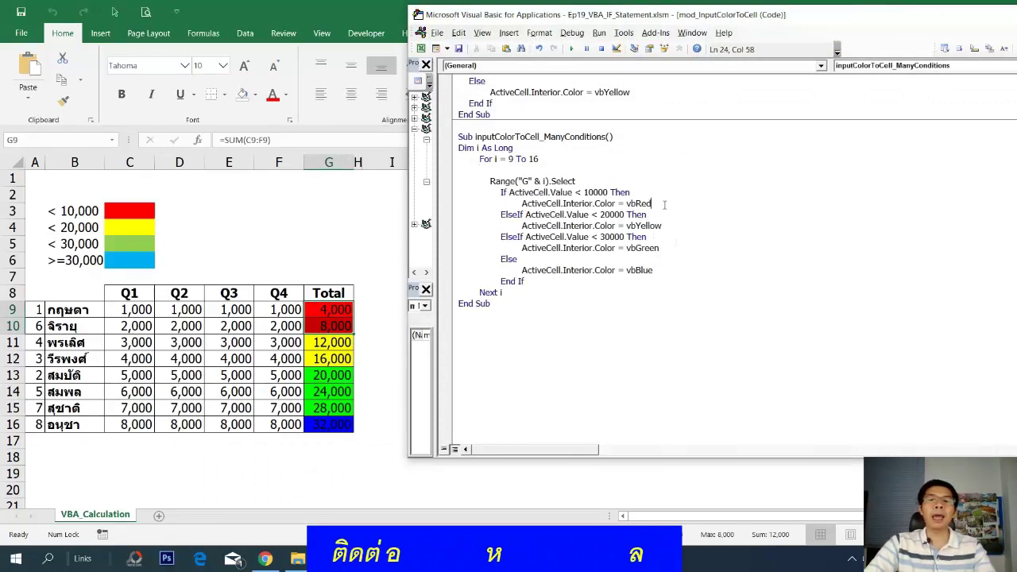
Step: Add 'ActiveCell.Font.Color = vbWhite' on a new line below the vbRed fill line
click(664, 204)
key(Return)
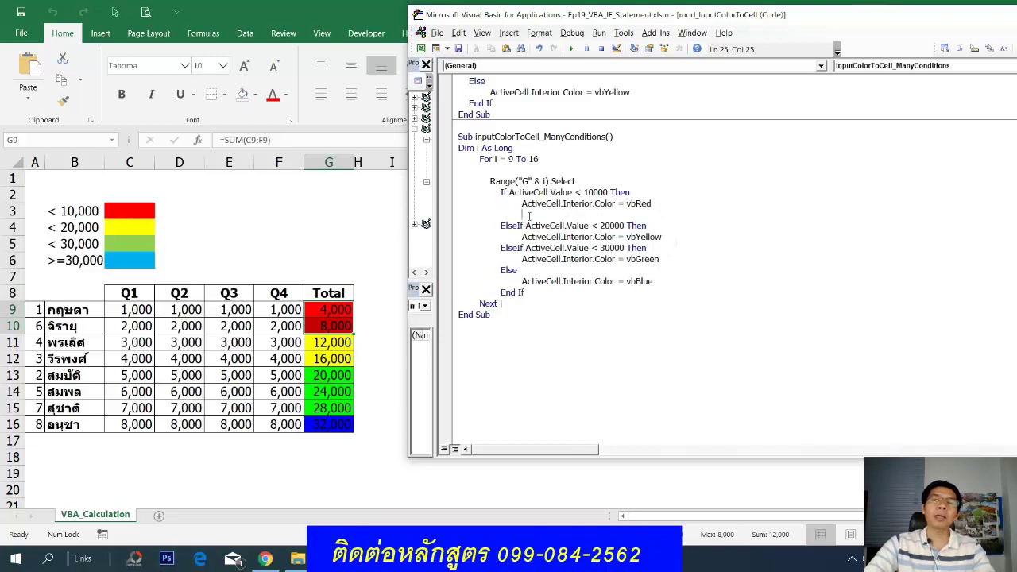
drag(522, 203, 563, 203)
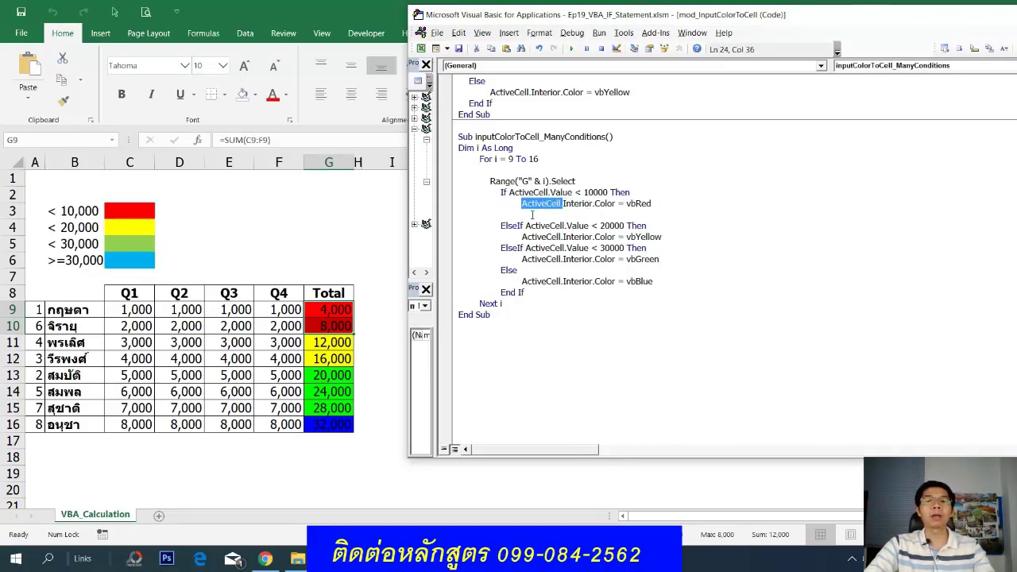
key(ctrl+c)
click(532, 215)
key(ctrl+v)
text(.)
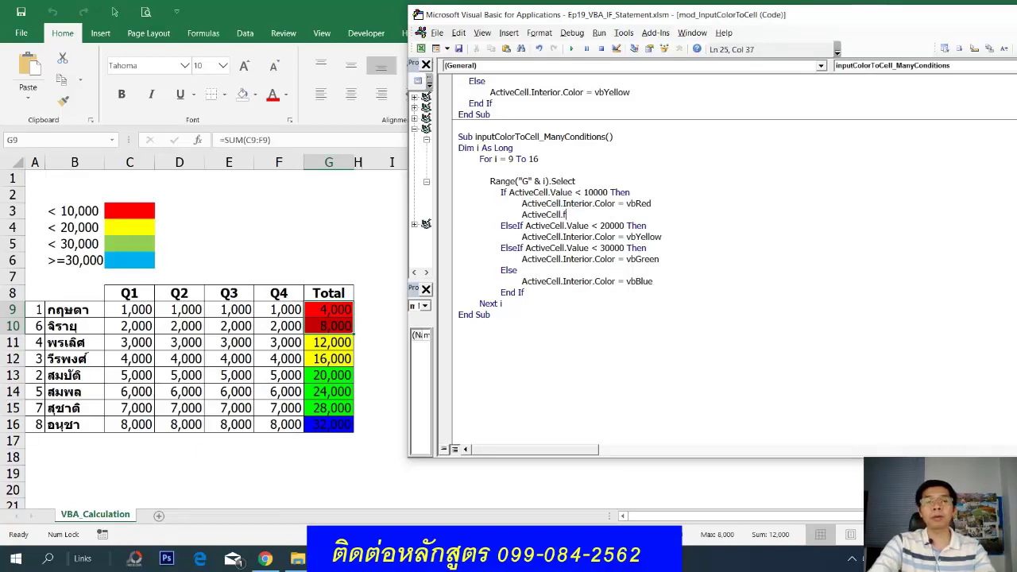
text(.font)
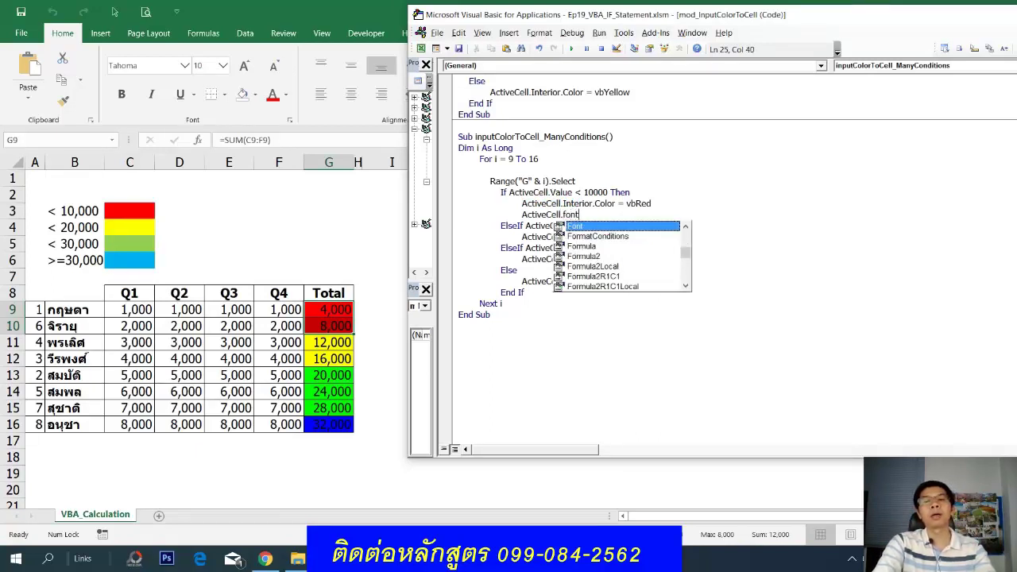
text(.clor)
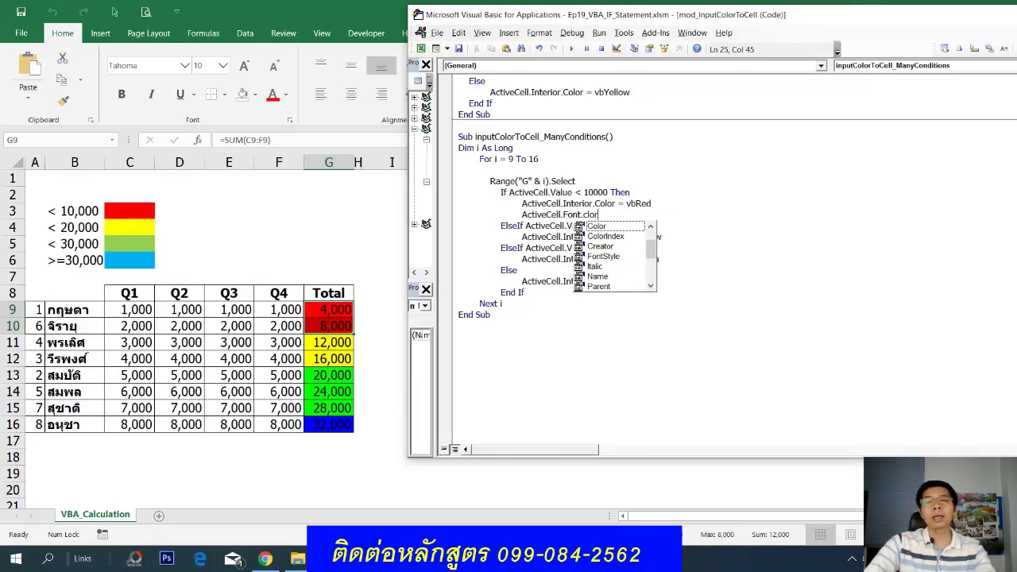
click(596, 226)
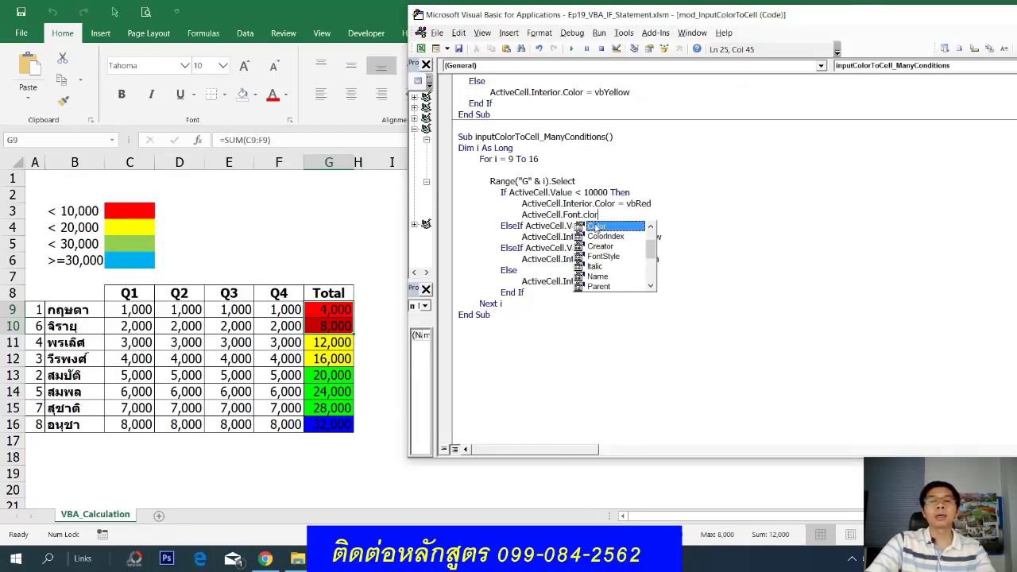
double_click(596, 226)
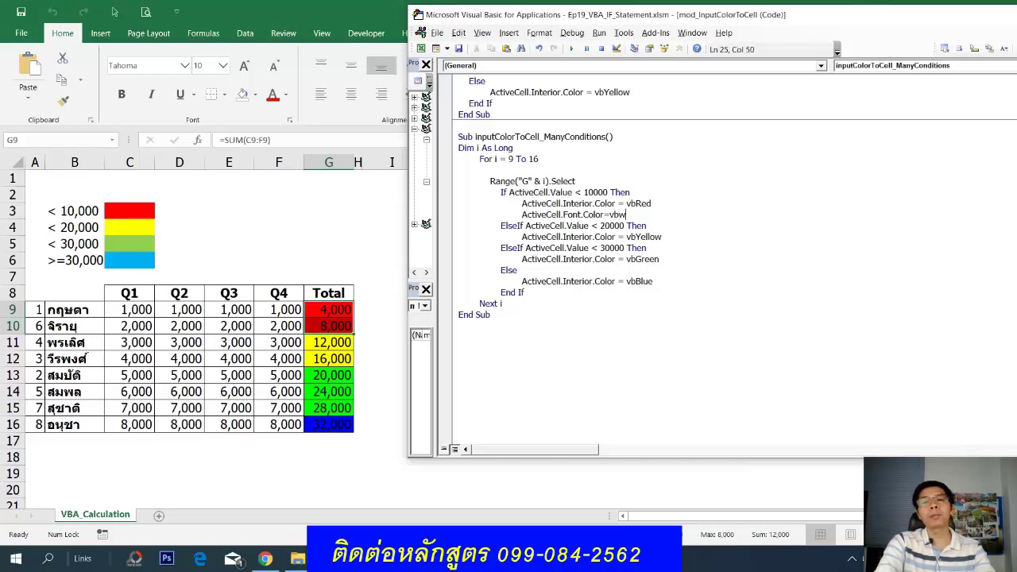
text(te)
click(684, 252)
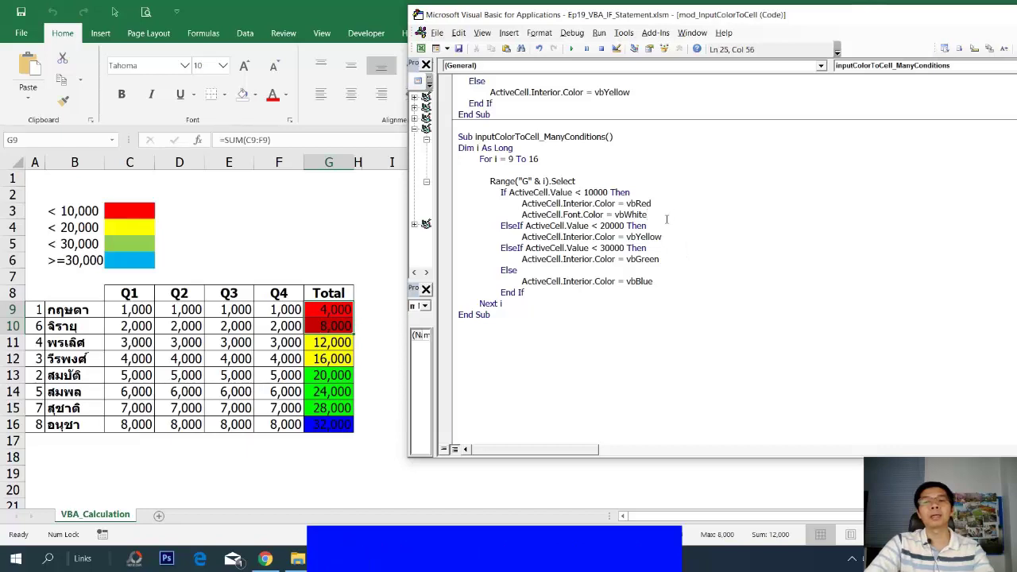
Step: Paste the same white font colour line under the vbBlue fill line in the Else branch
drag(667, 220, 523, 216)
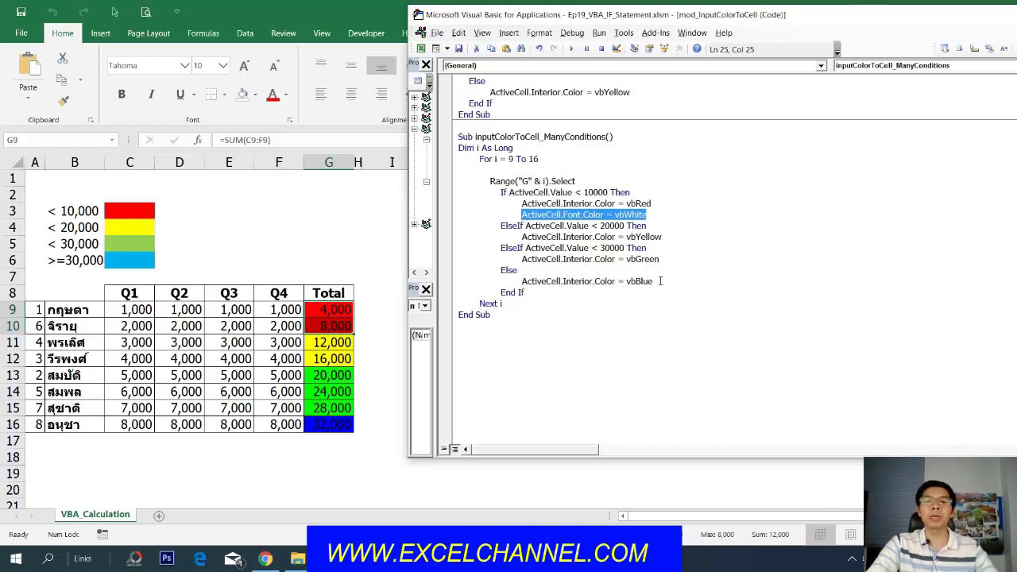
click(660, 280)
key(Return)
key(ctrl+v)
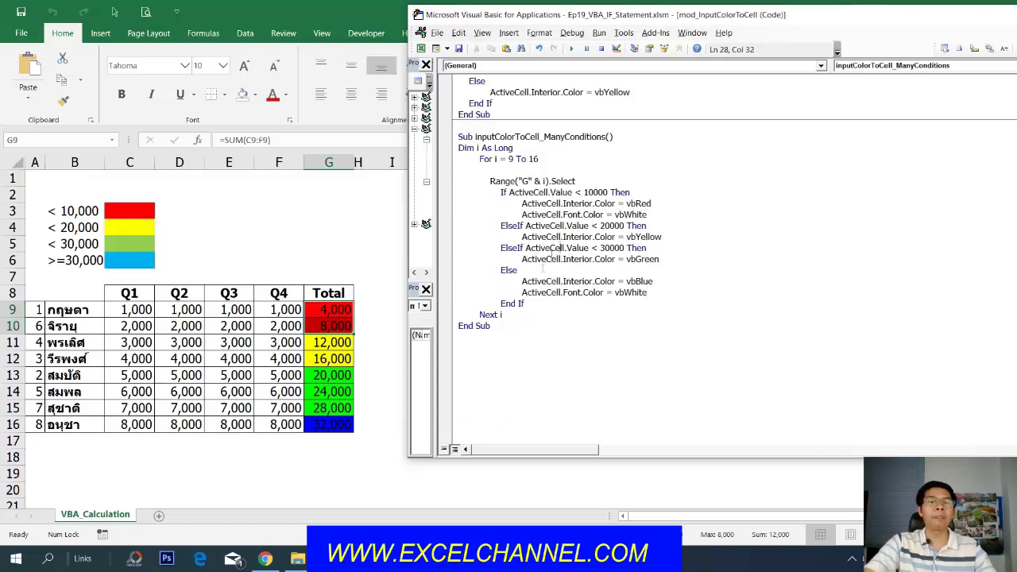
drag(328, 309, 328, 441)
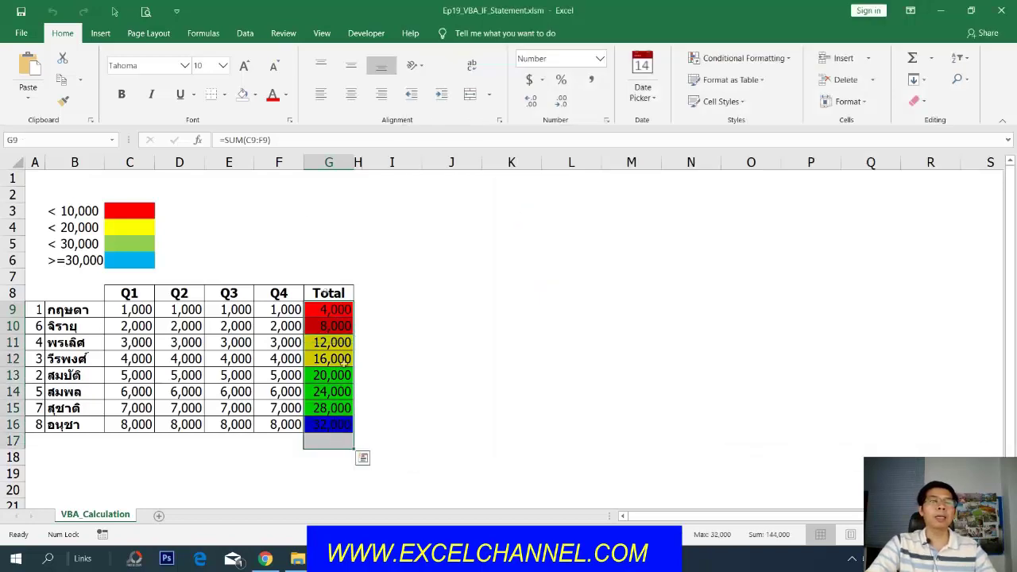
Step: Clear the Total cell colours, rerun the macro, and check the white text on red and blue totals
click(242, 94)
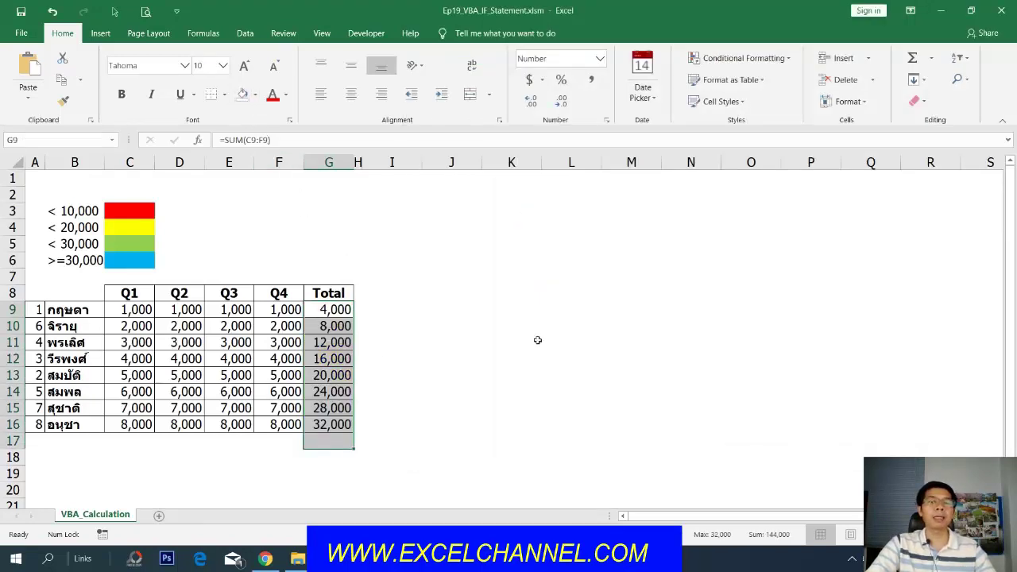
click(537, 340)
mouse_move(297, 558)
click(403, 494)
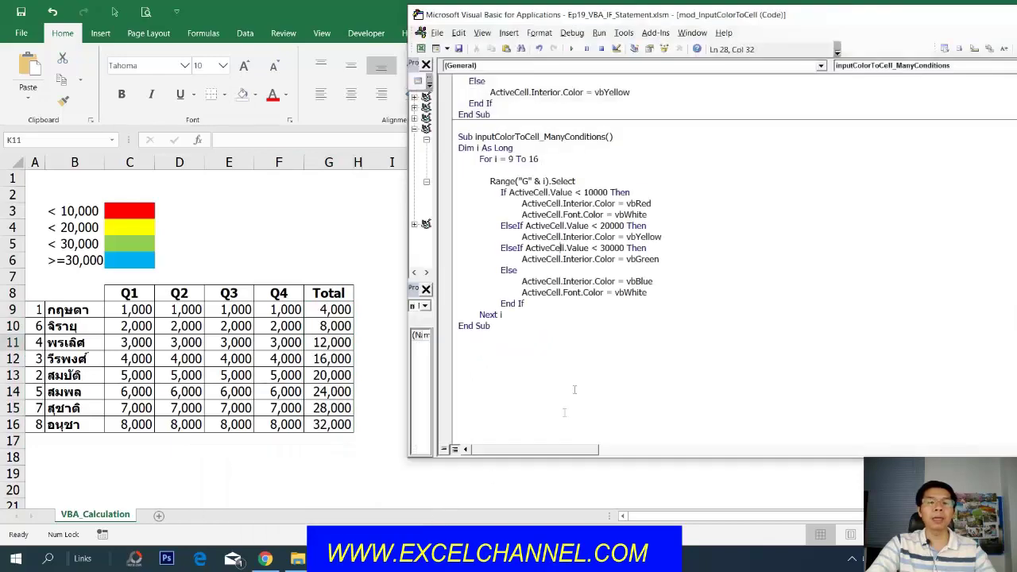
click(570, 48)
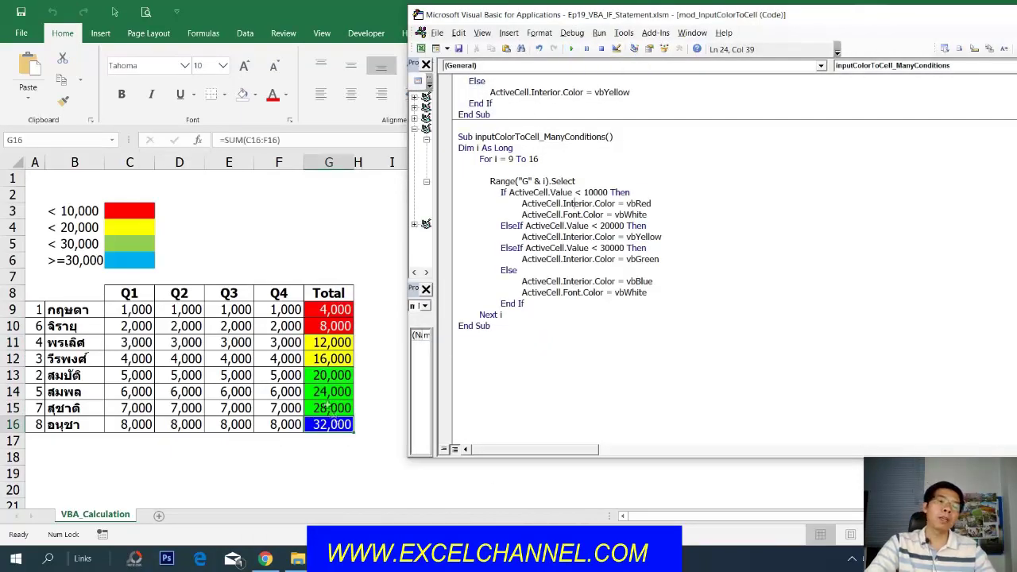
click(324, 306)
drag(324, 309, 328, 326)
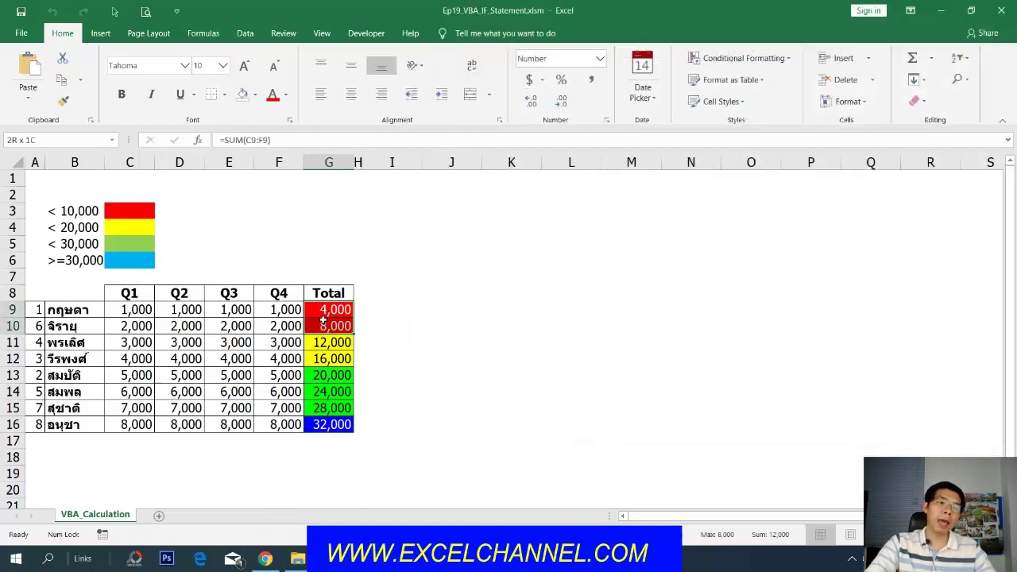
click(346, 428)
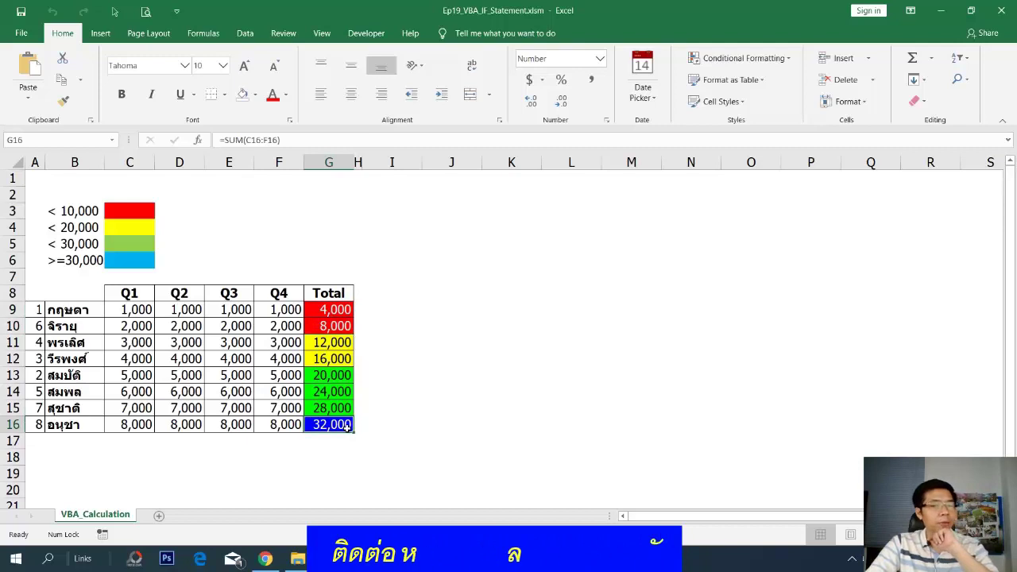
click(454, 404)
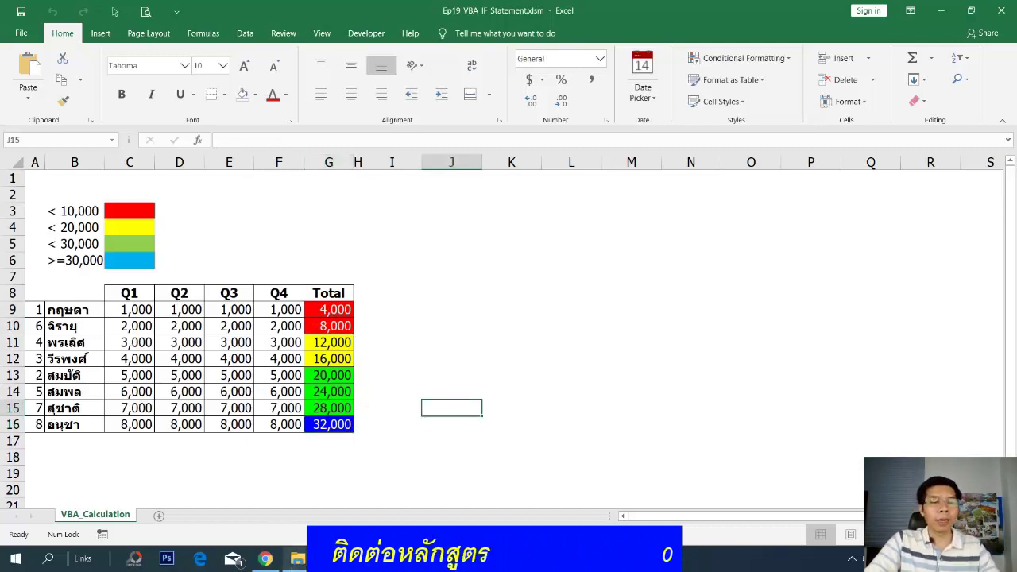
click(297, 558)
Step: Highlight the If…End If colouring block and then the whole For…Next loop in the code
click(404, 500)
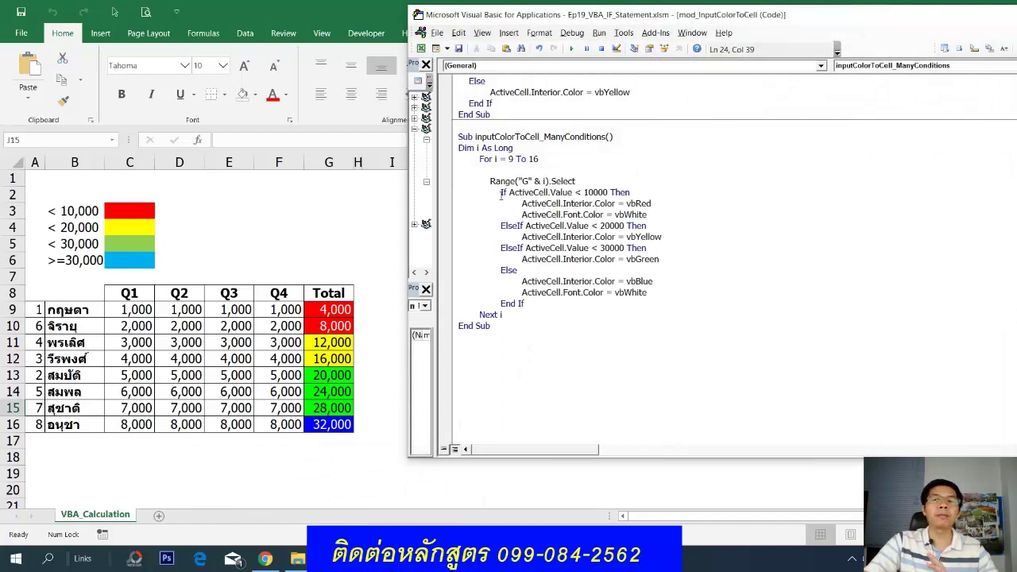
drag(501, 193, 709, 306)
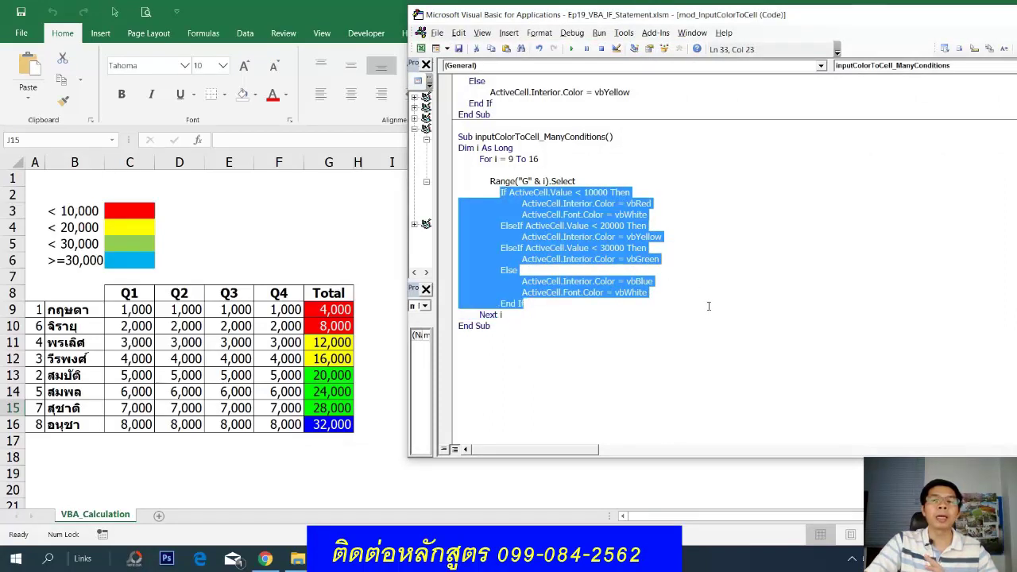
drag(480, 159, 674, 311)
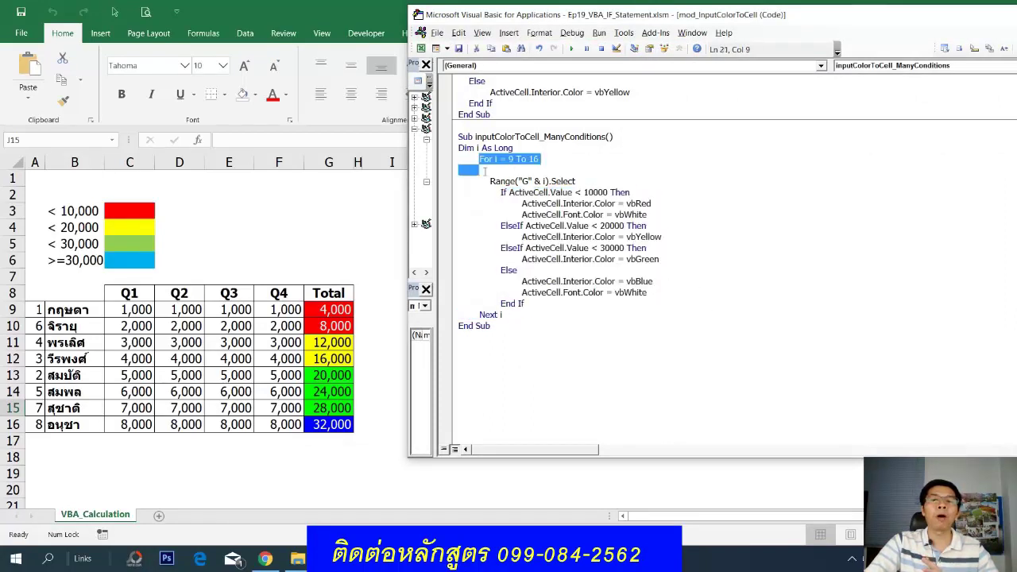